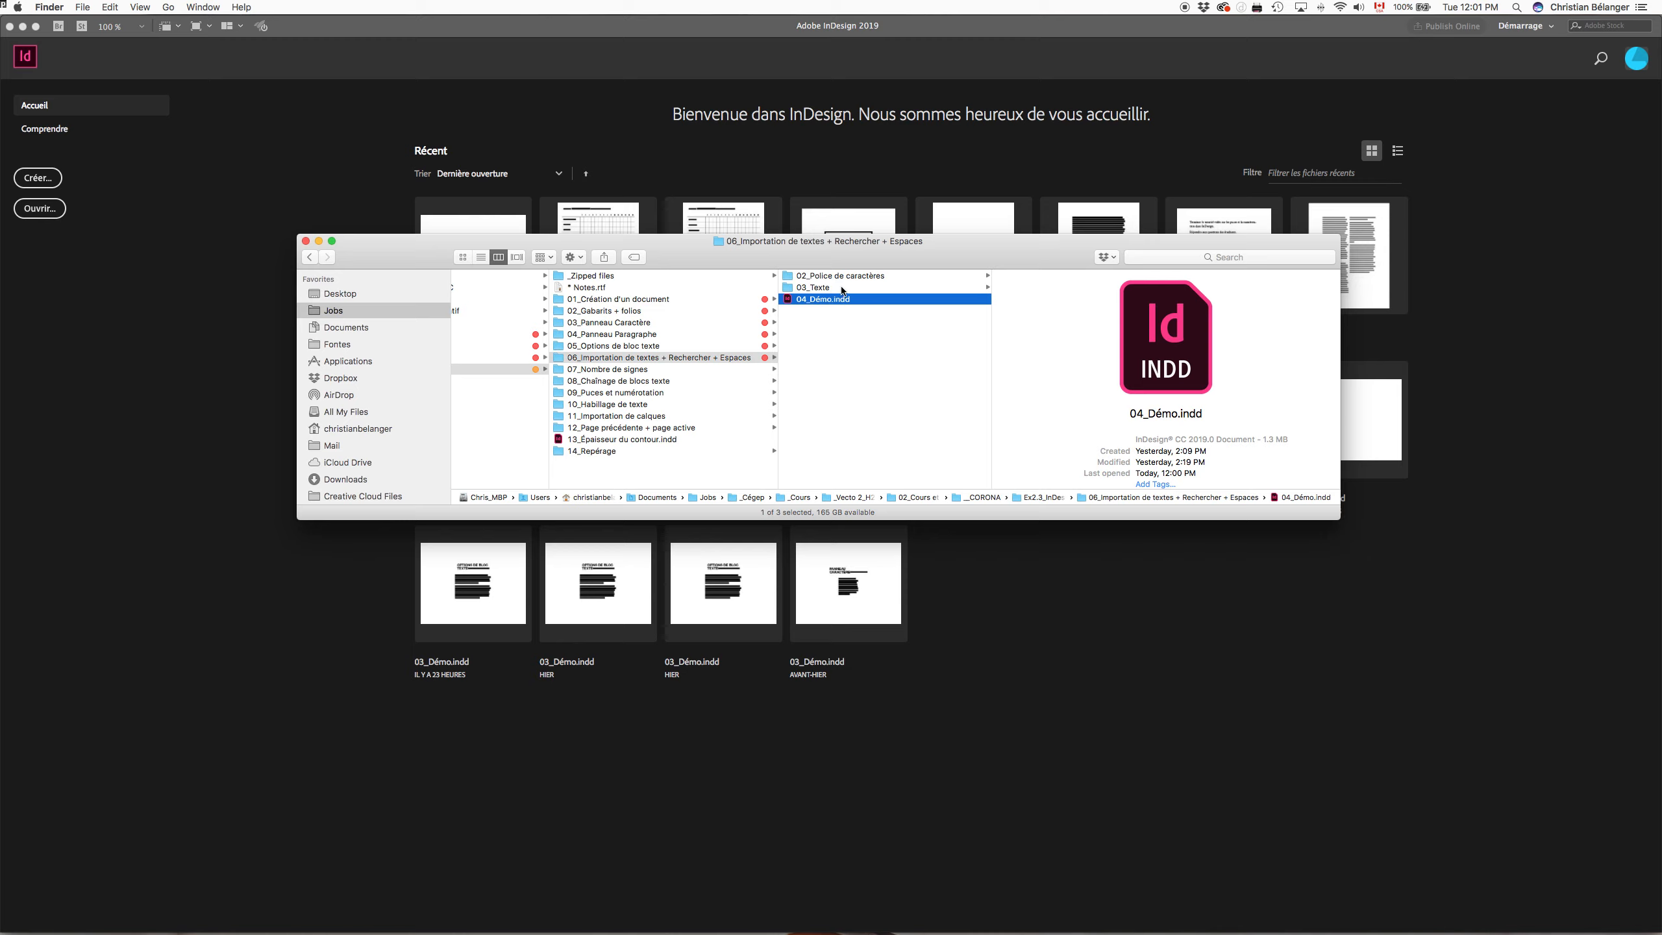
Step: Browse the 03_Texte folder and preview Texte Word.doc and Texte.rtf
{"action": "left_click", "coordinate": [832, 288]}
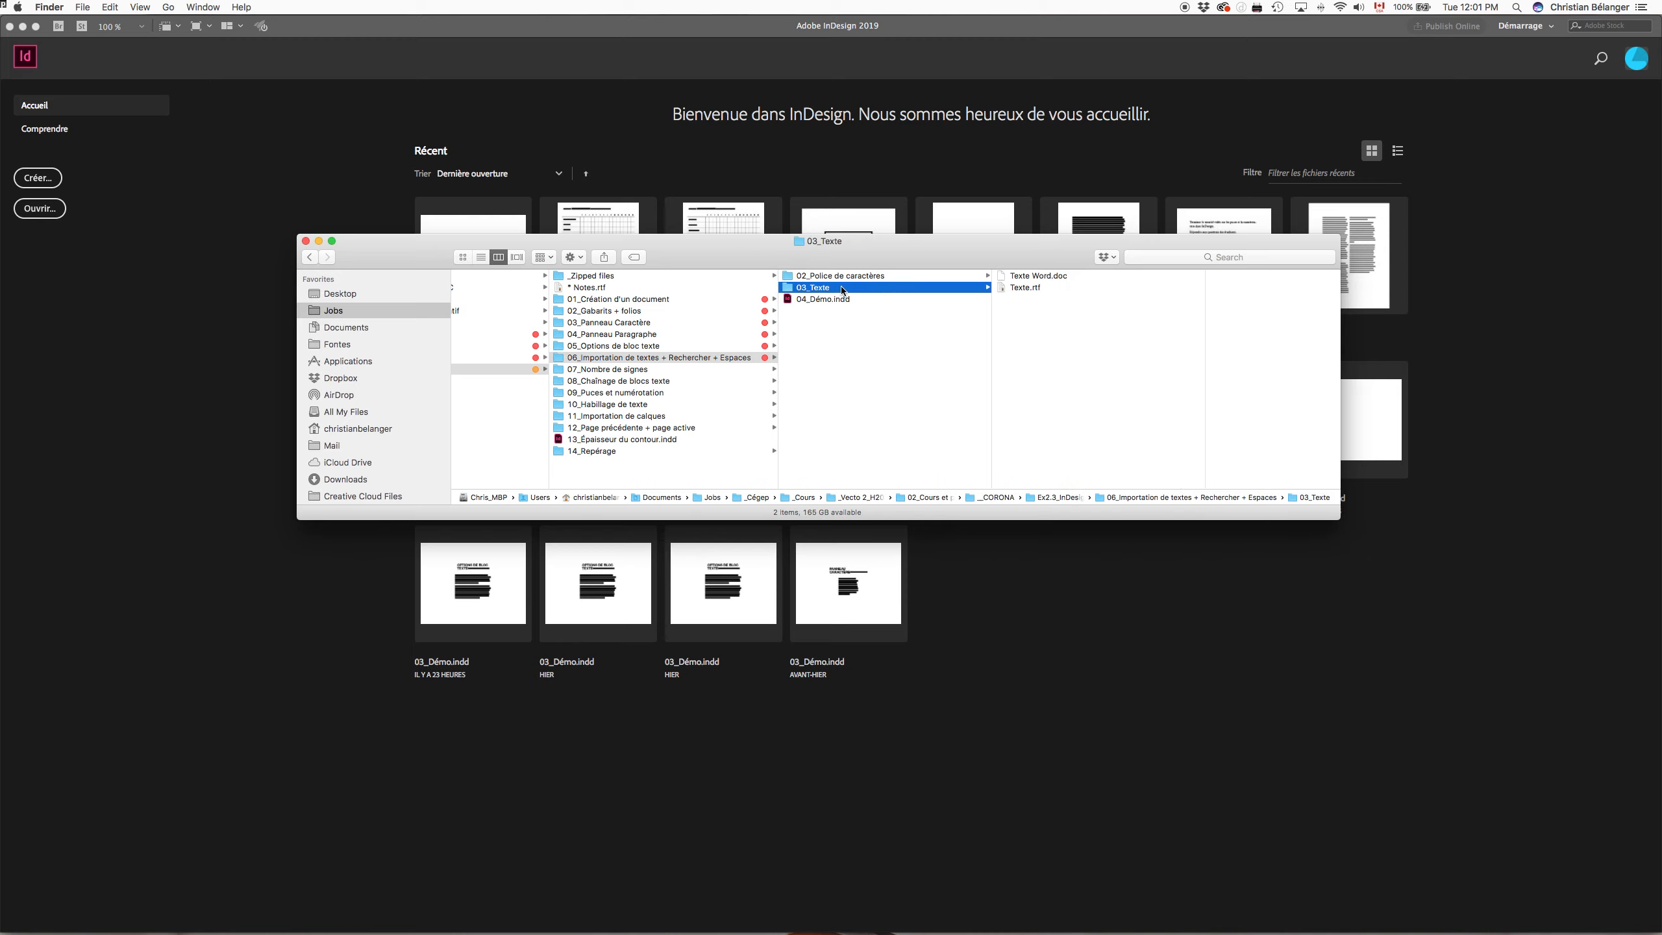
{"action": "left_click", "coordinate": [1029, 276]}
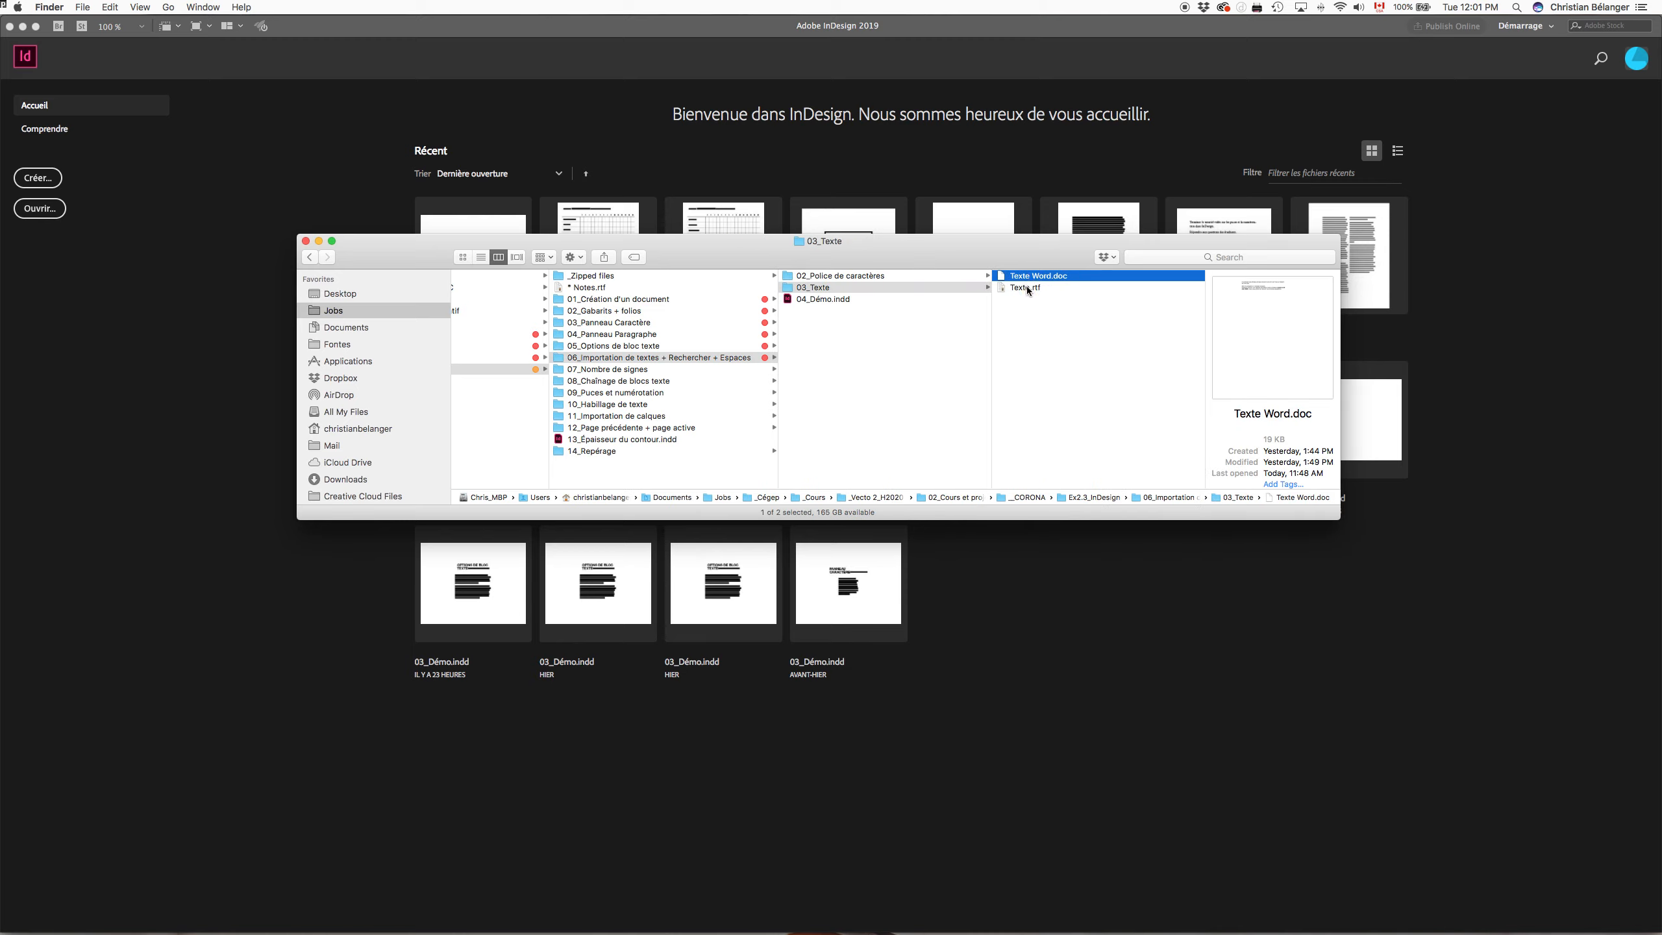
{"action": "left_click", "coordinate": [1027, 289]}
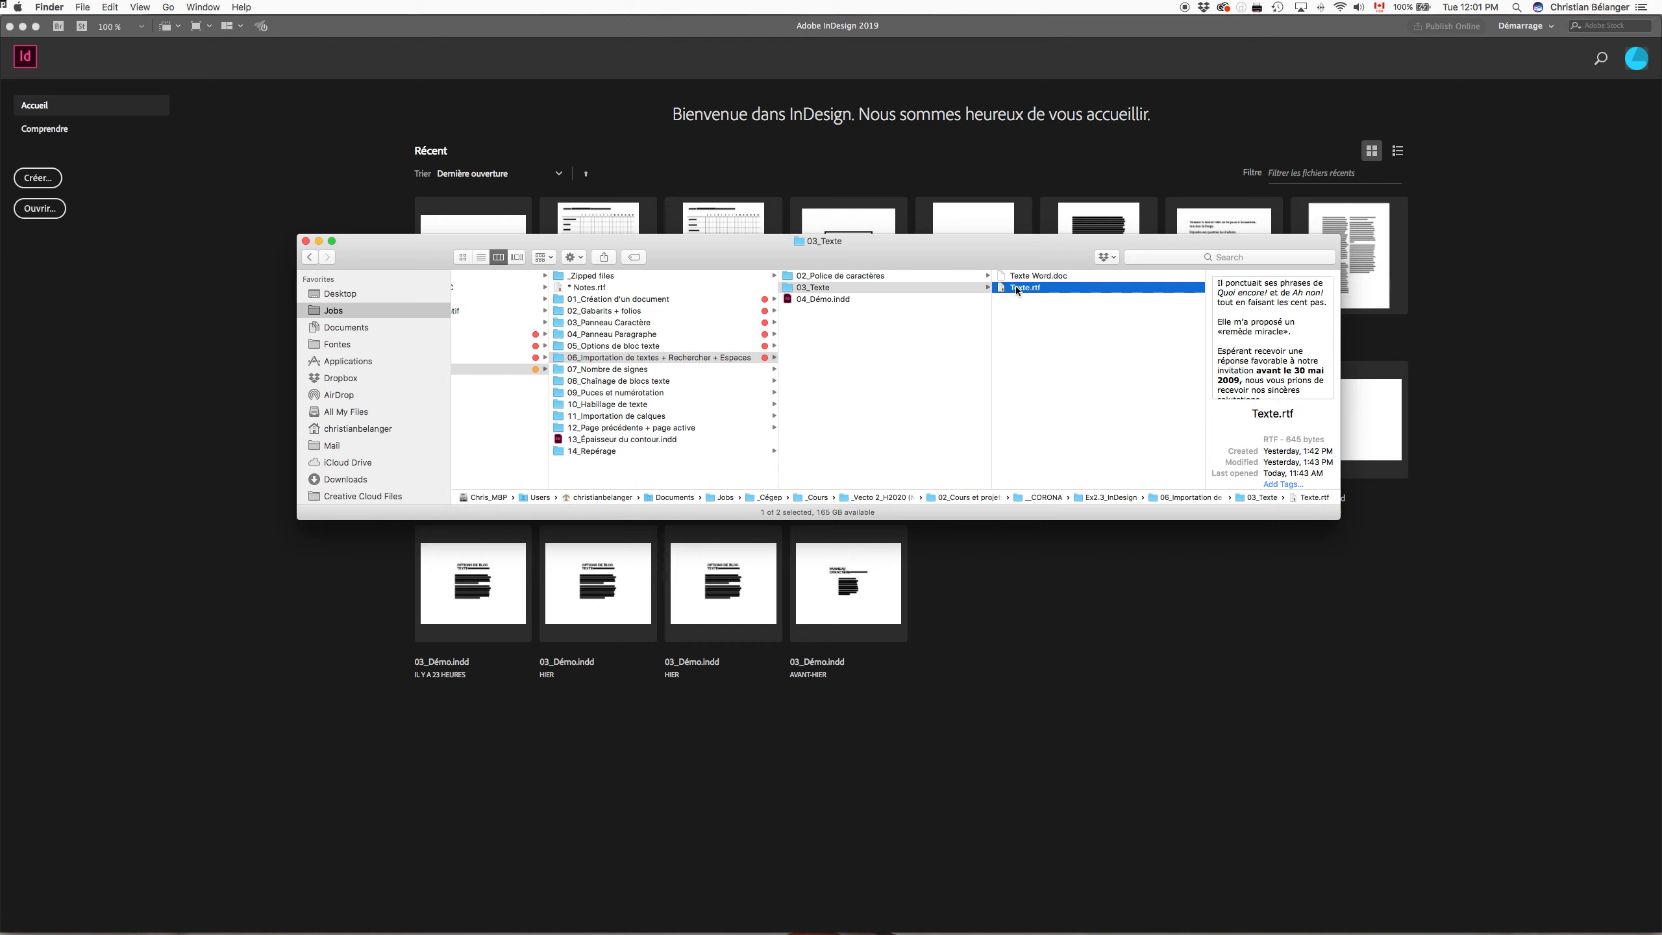
{"action": "left_click", "coordinate": [1040, 278]}
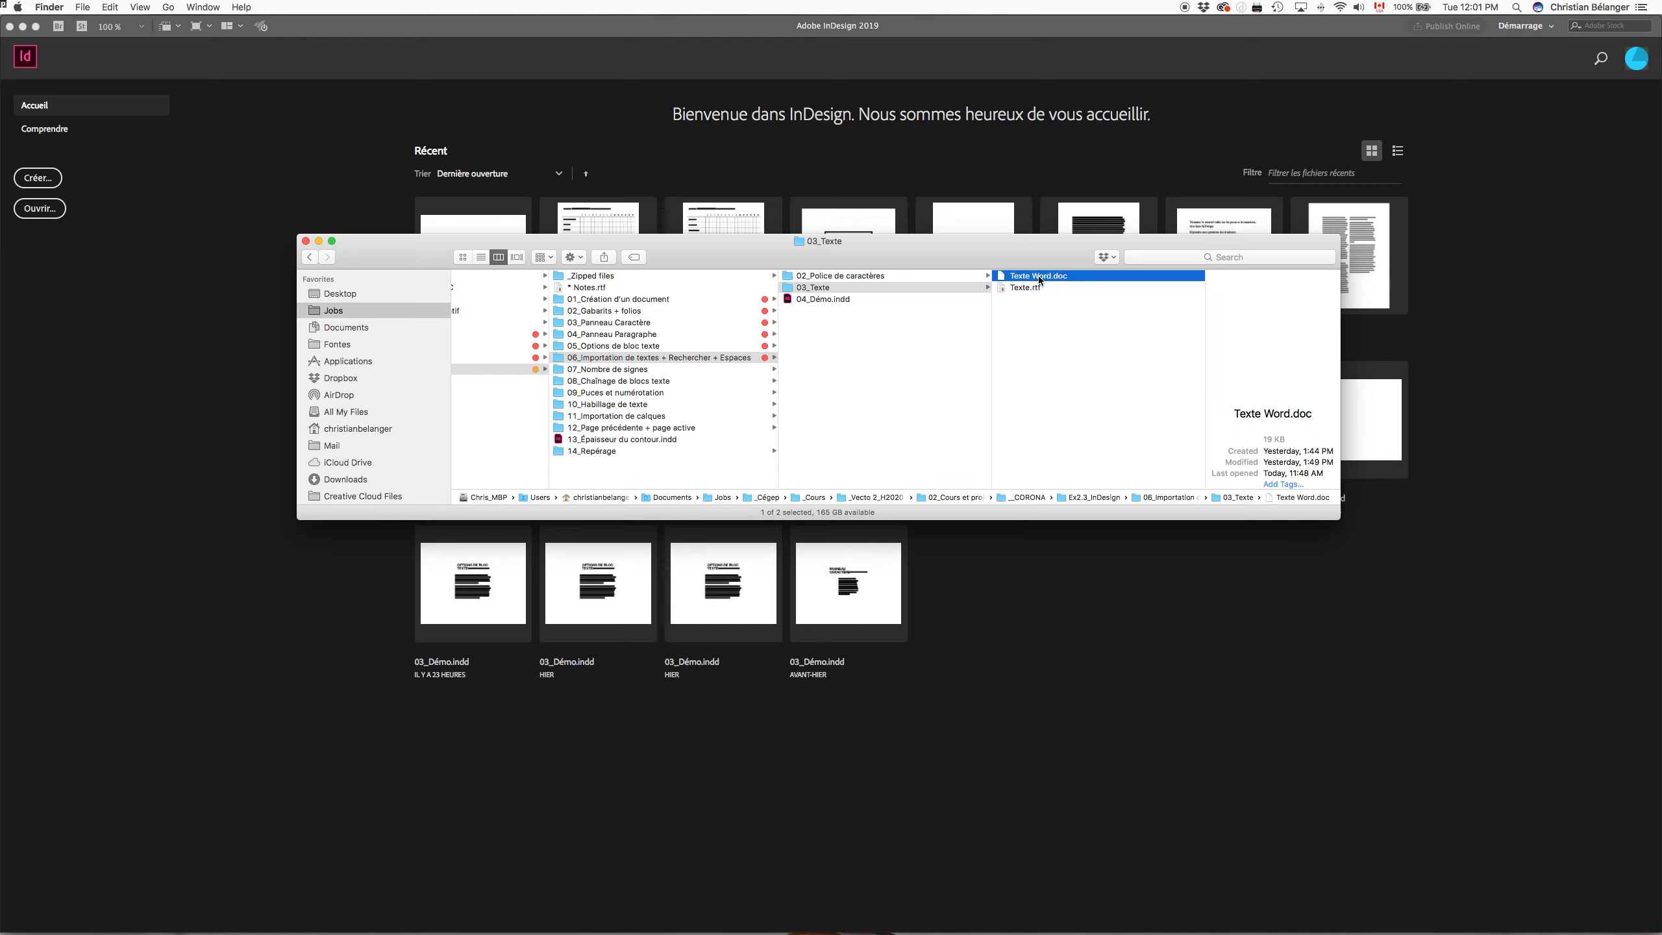
Step: Open the document 04_Démo.indd in InDesign
{"action": "left_click", "coordinate": [870, 315]}
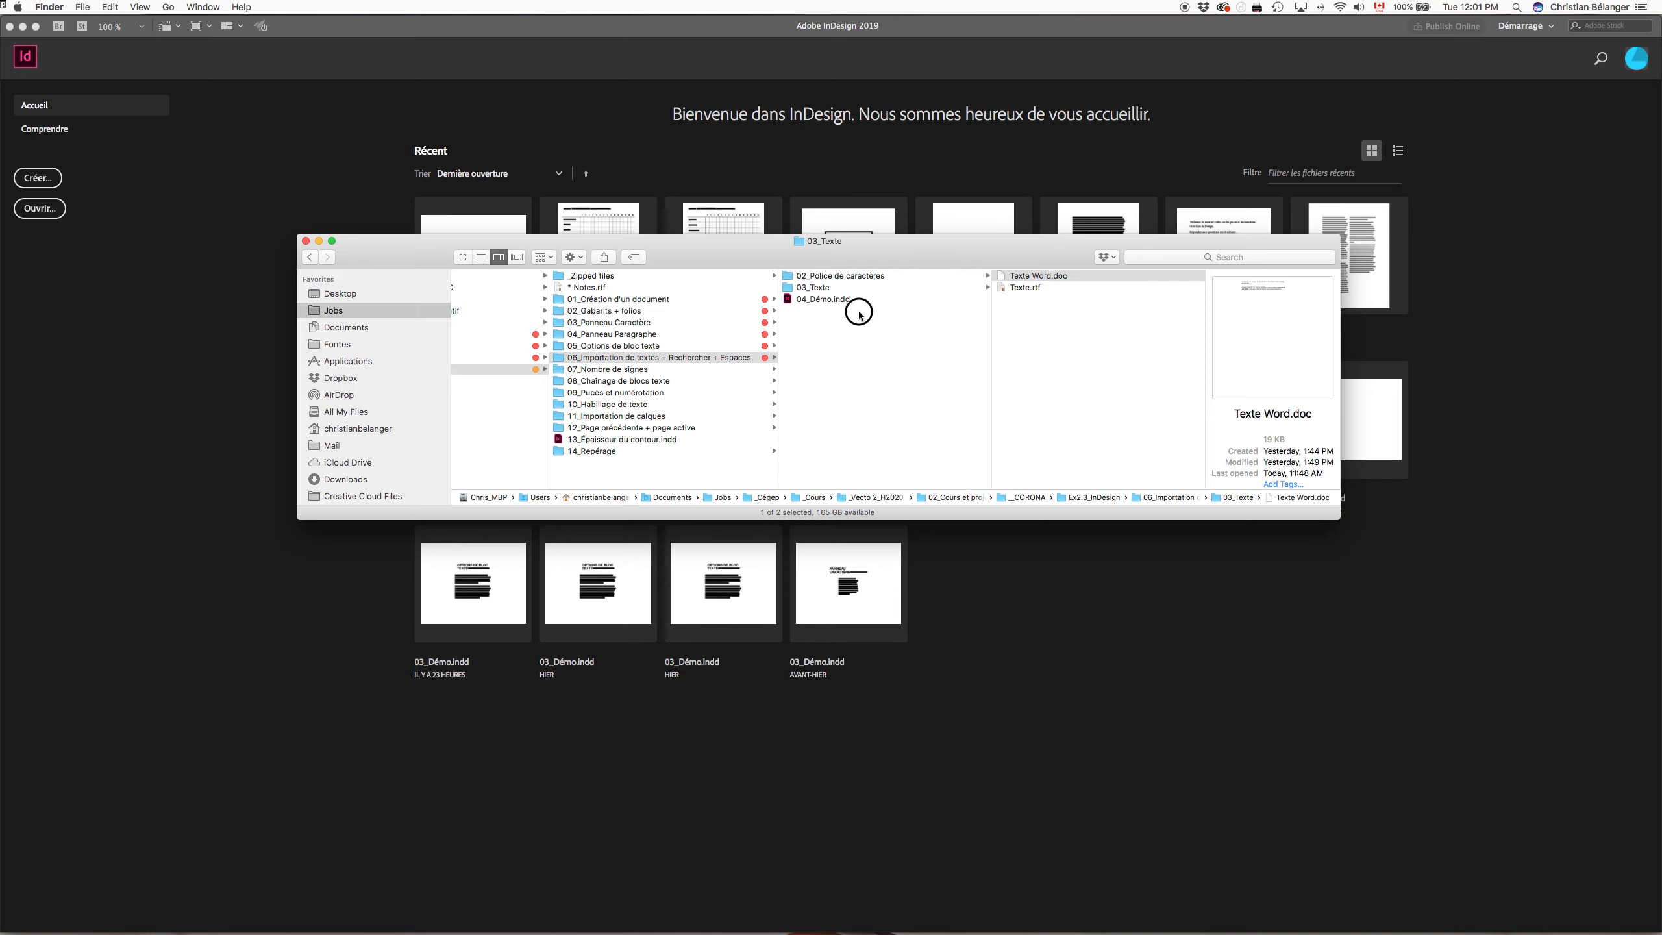
{"action": "left_click", "coordinate": [844, 299]}
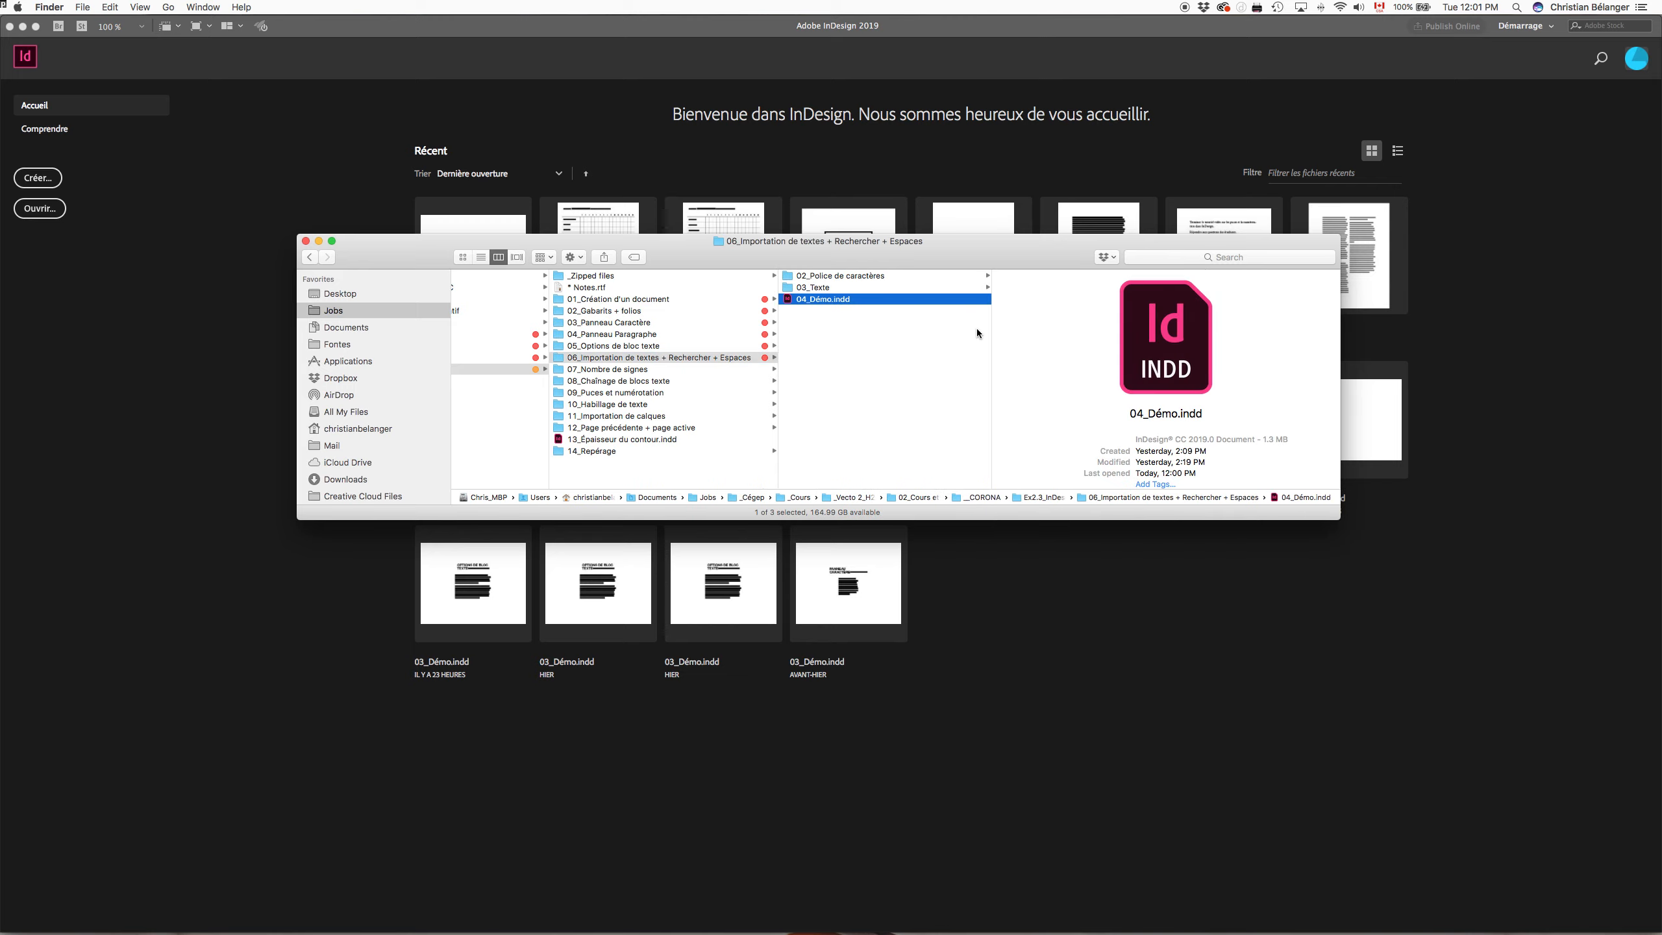
{"action": "key", "text": "super+o"}
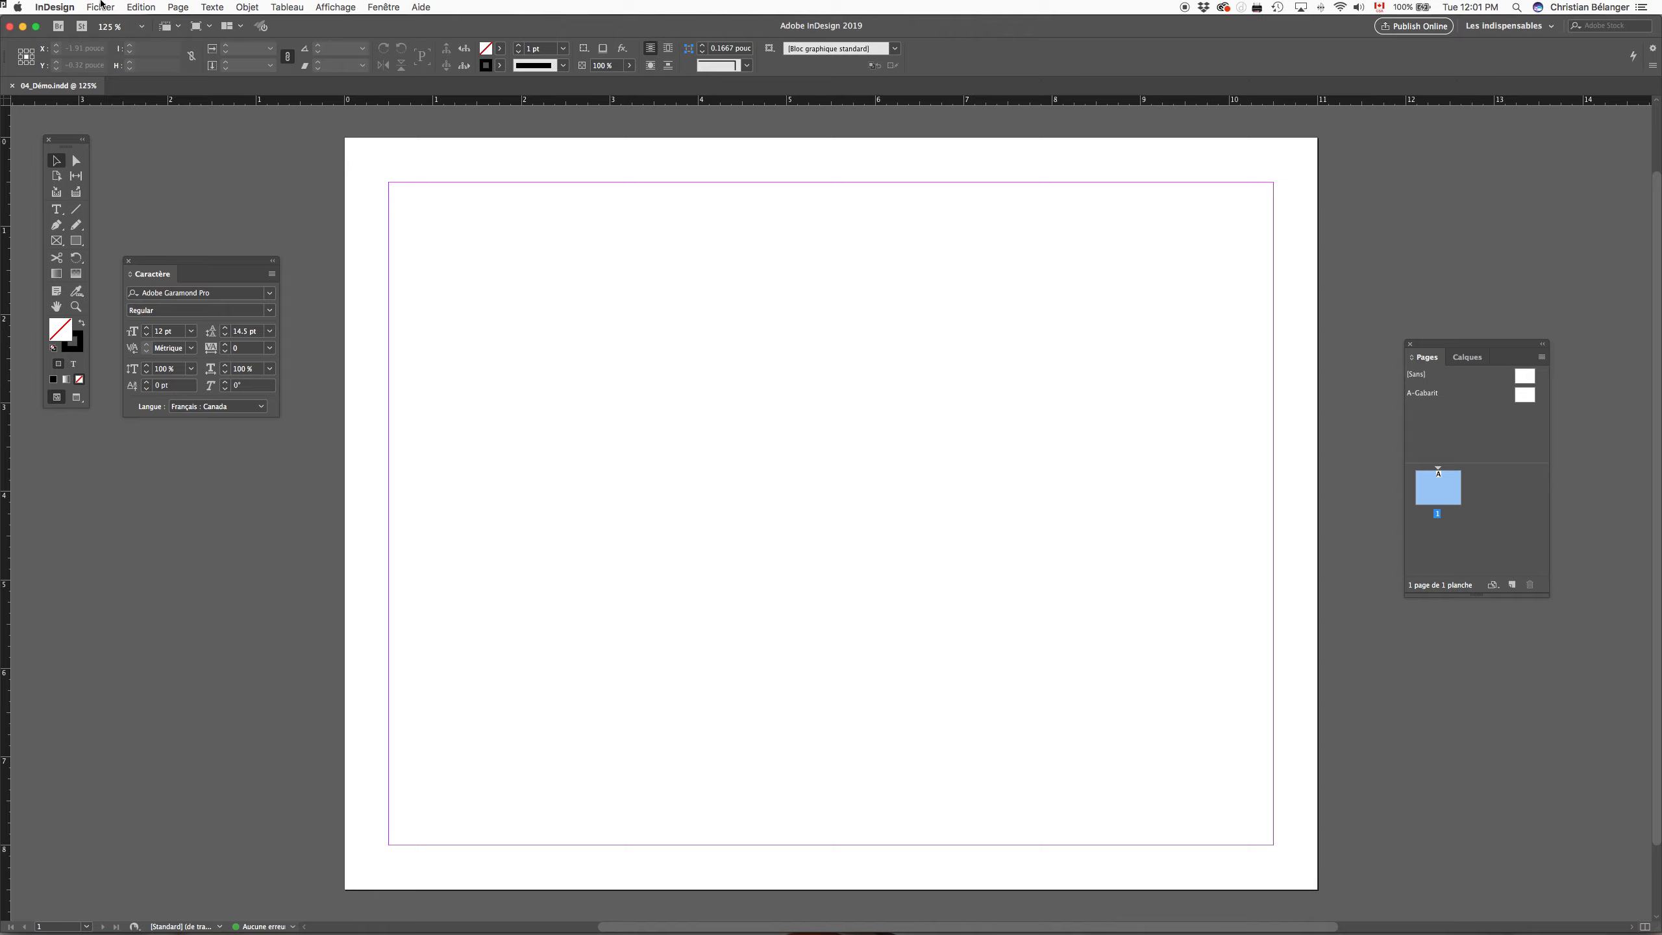
Step: Start importing a file into the document and choose Texte.rtf from the 03_Texte folder
{"action": "left_click", "coordinate": [101, 5]}
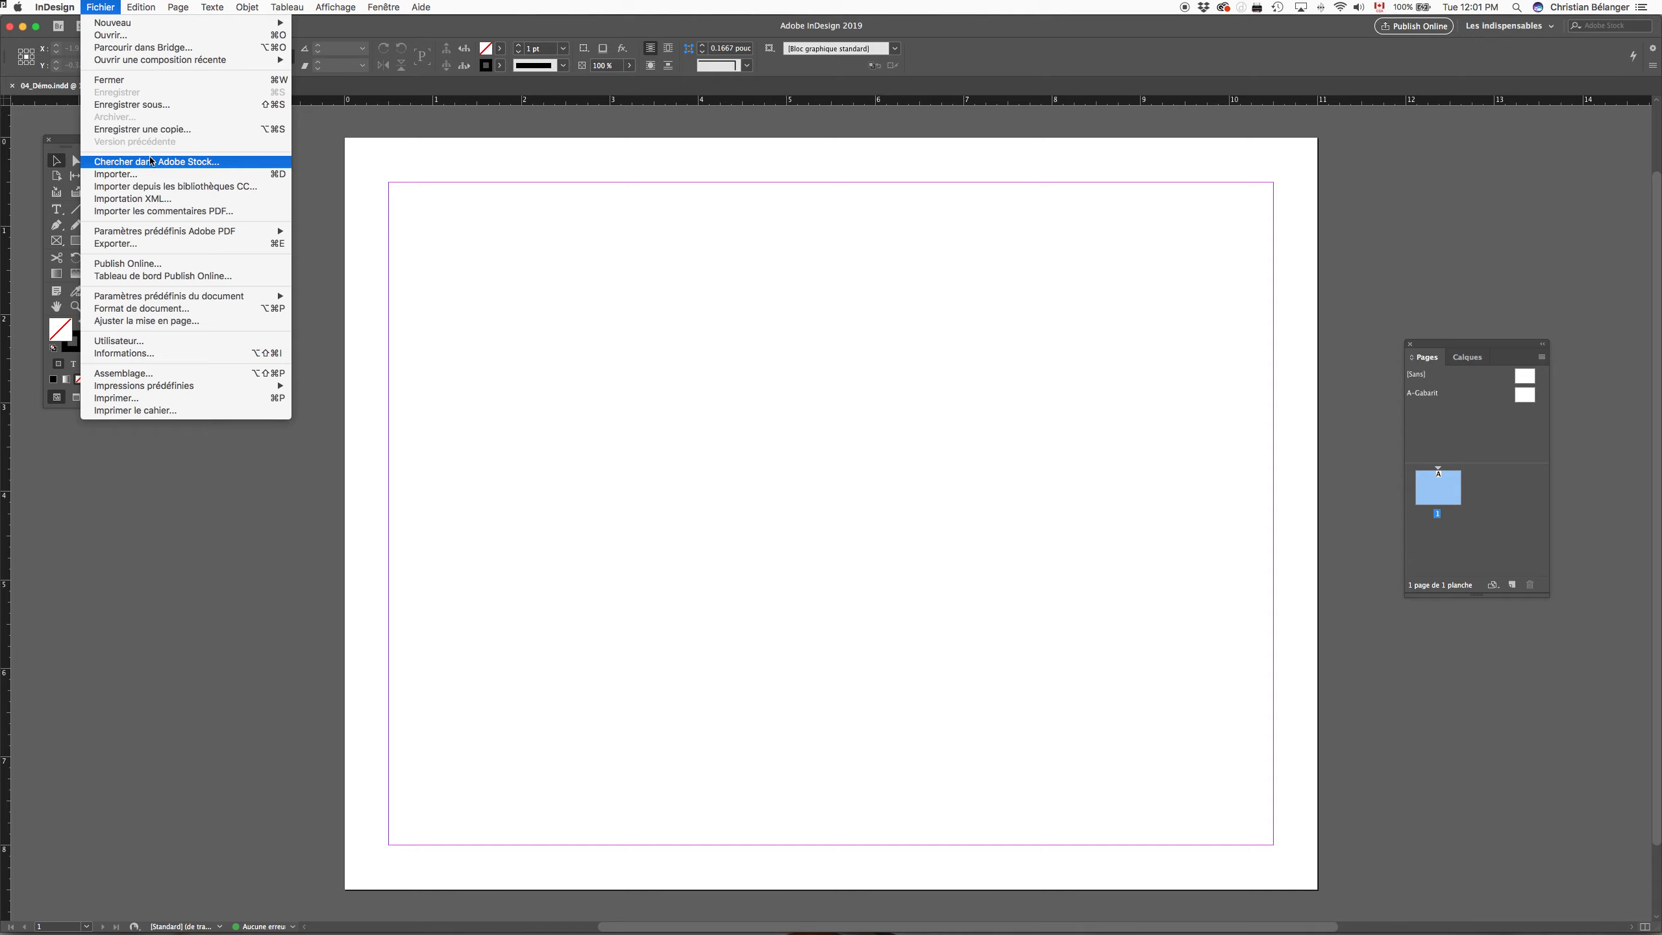
{"action": "left_click", "coordinate": [270, 177]}
{"action": "left_click", "coordinate": [567, 195]}
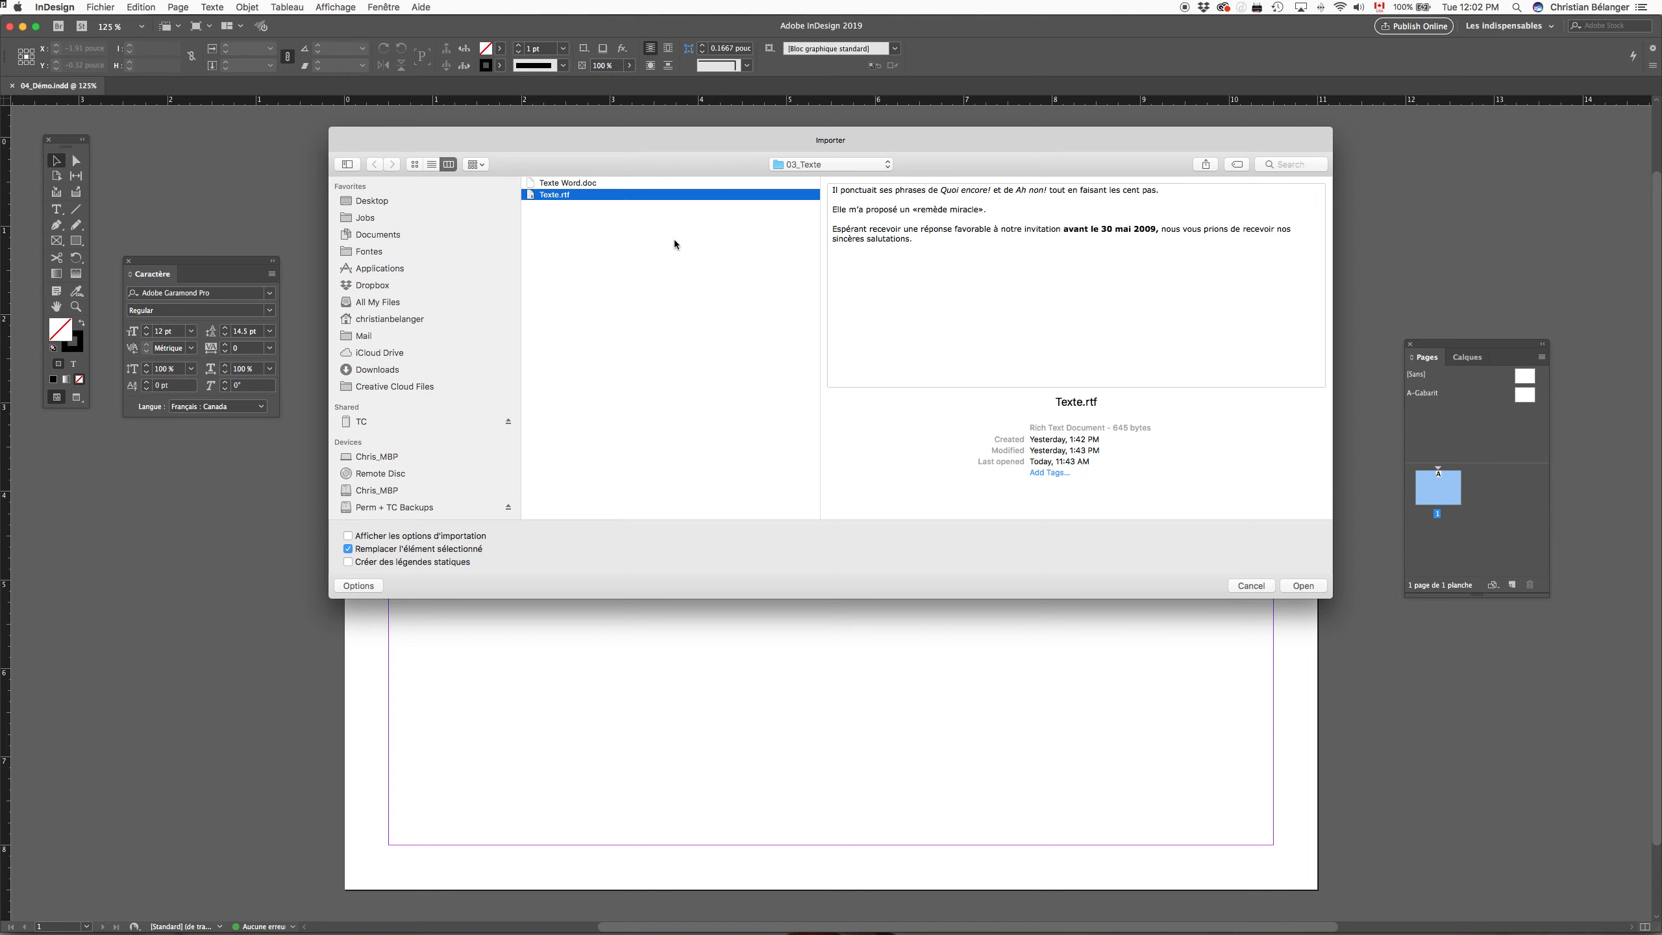
Step: Switch to Finder, open Texte.rtf in TextEdit and examine its italic and bold passages
{"action": "key", "text": "super+Tab"}
{"action": "left_click", "coordinate": [864, 298]}
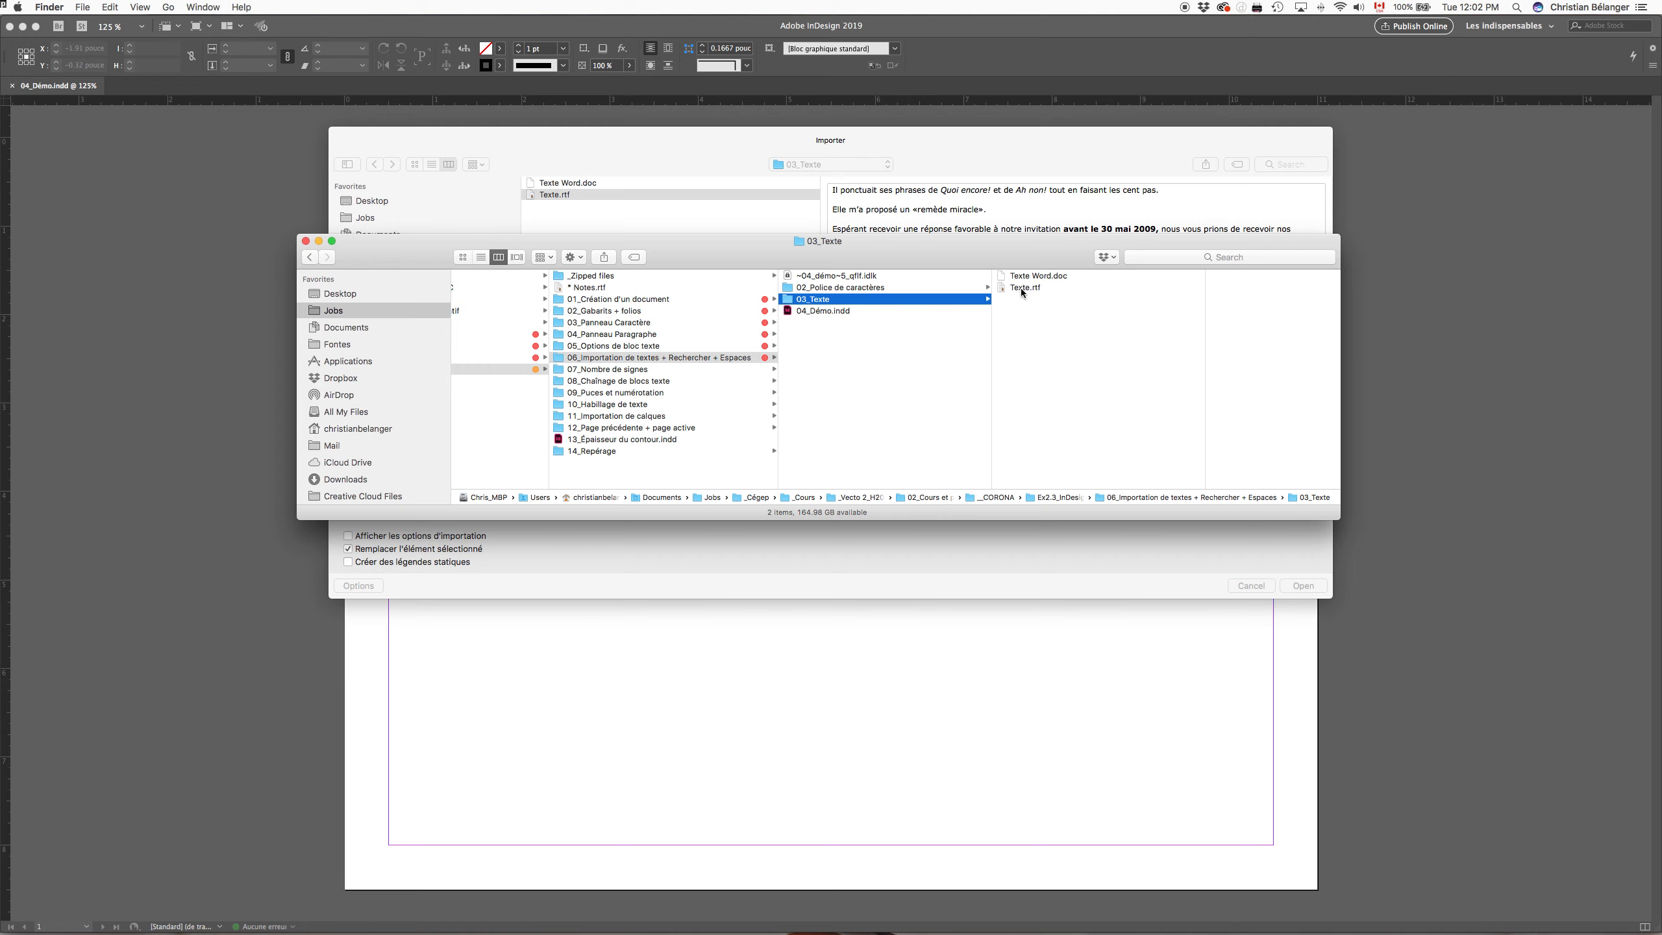
{"action": "left_click", "coordinate": [1020, 289]}
{"action": "key", "text": "super+o"}
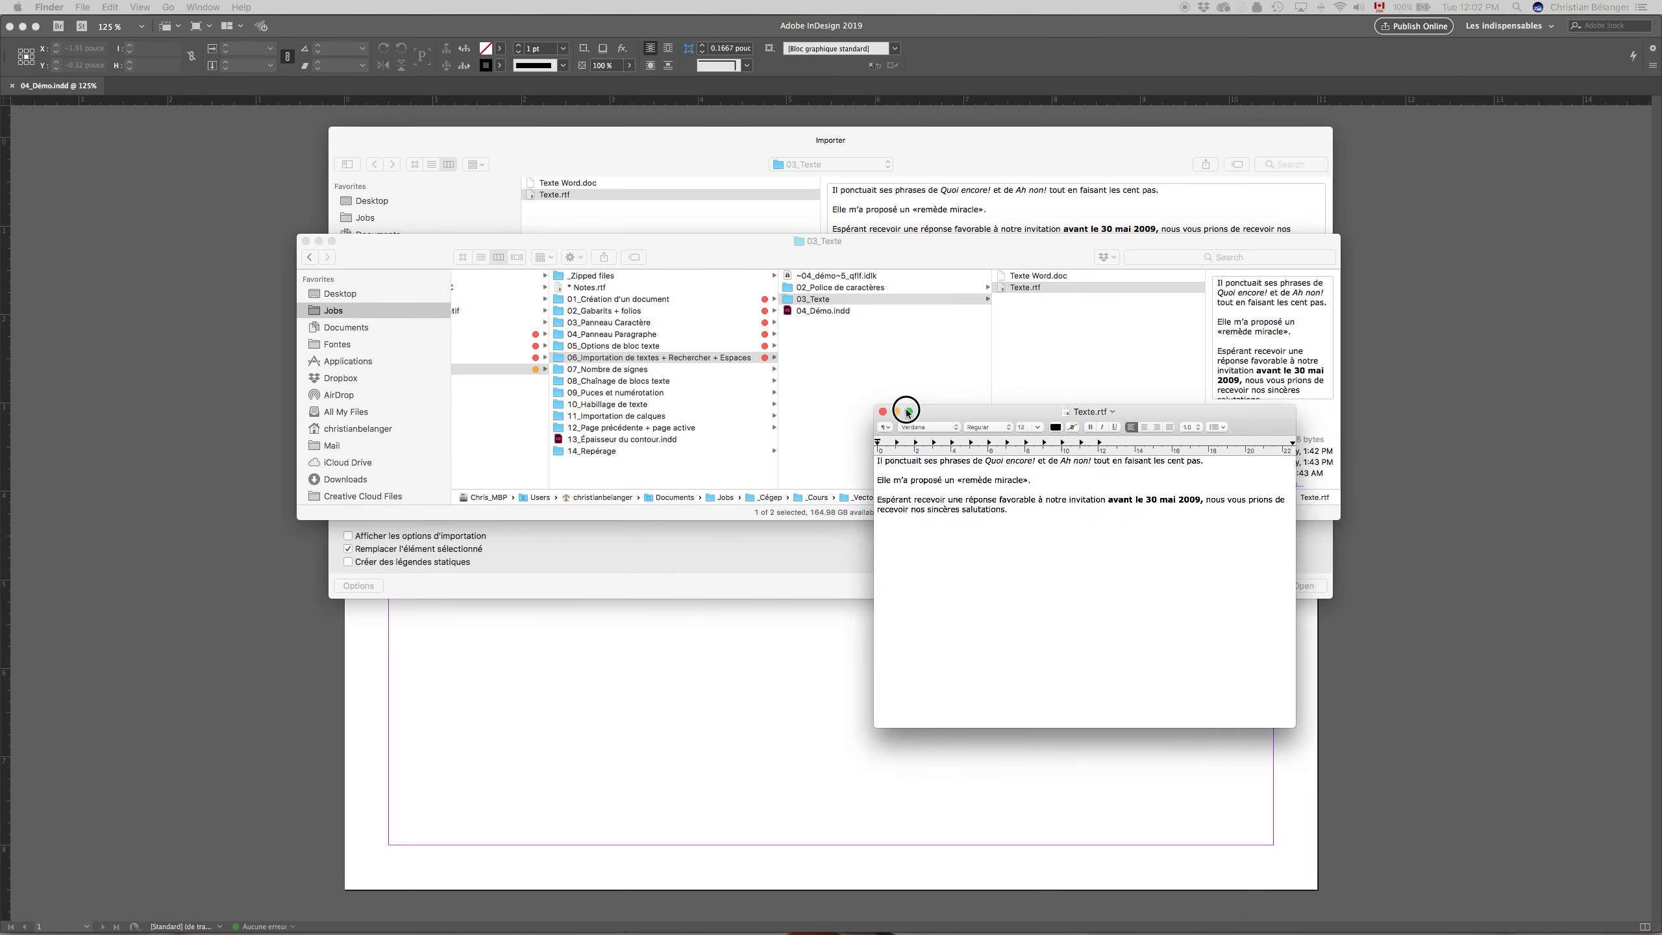
{"action": "left_click_drag", "start_coordinate": [898, 396], "coordinate": [707, 395]}
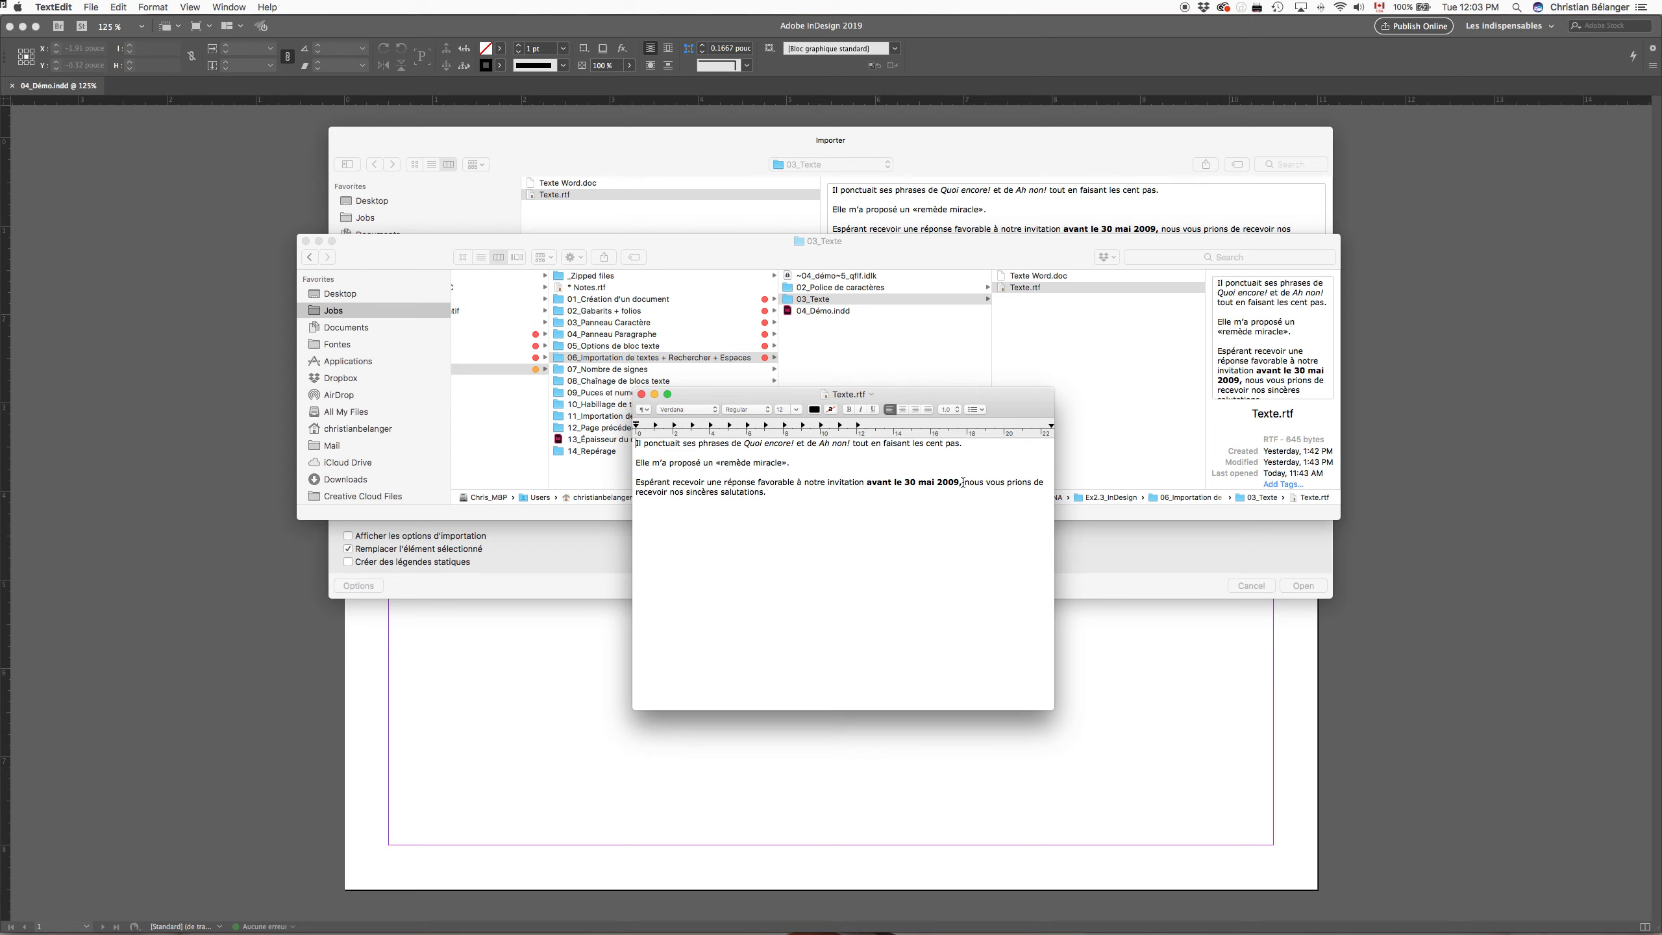
{"action": "left_click_drag", "start_coordinate": [963, 483], "coordinate": [744, 445]}
{"action": "left_click", "coordinate": [912, 525]}
Step: Return to the InDesign import dialog and place Texte.rtf within the page margins without showing import options
{"action": "left_click", "coordinate": [1044, 150]}
{"action": "left_click_drag", "start_coordinate": [1044, 151], "coordinate": [1026, 237]}
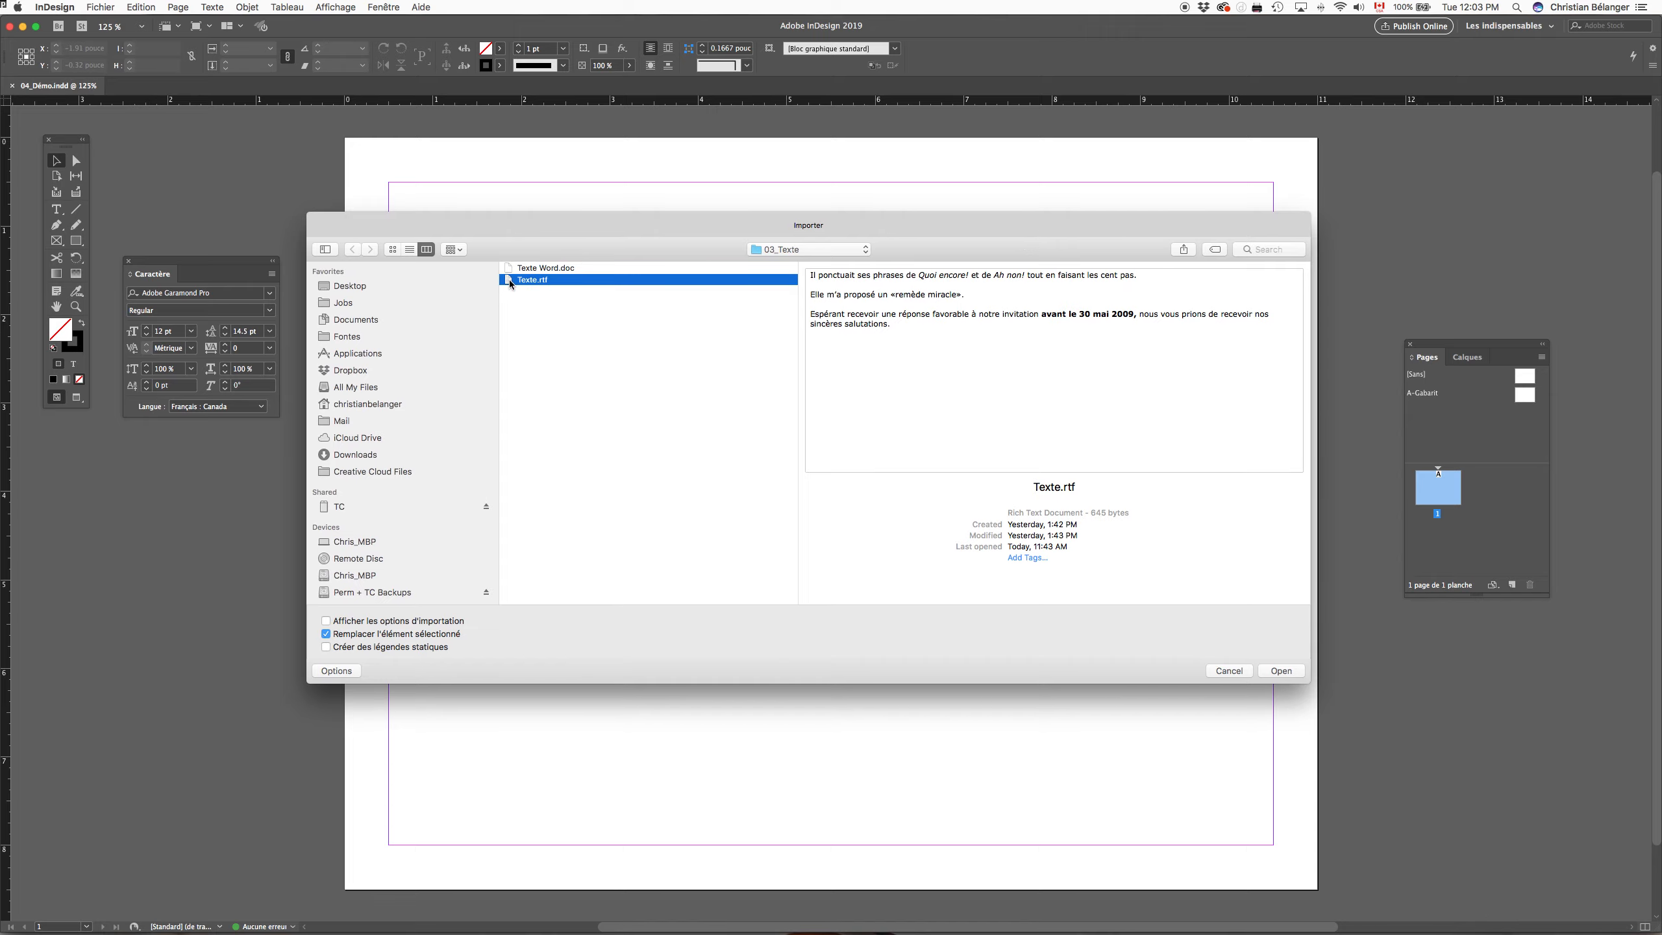
{"action": "left_click", "coordinate": [1281, 671]}
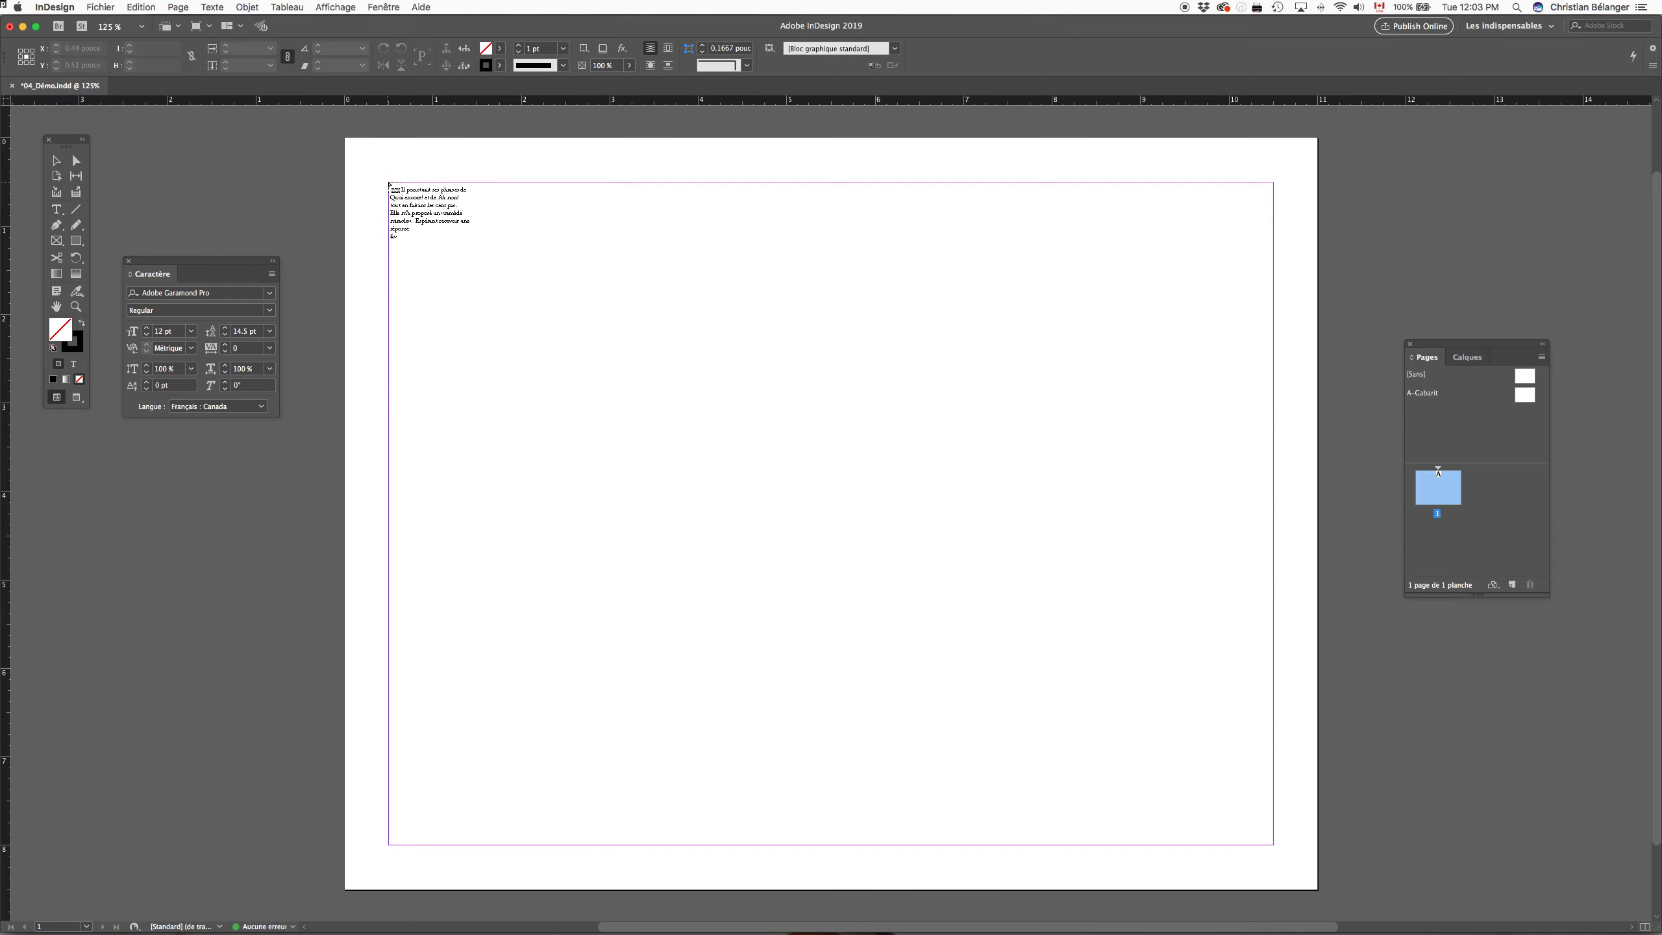
{"action": "left_click", "coordinate": [389, 183]}
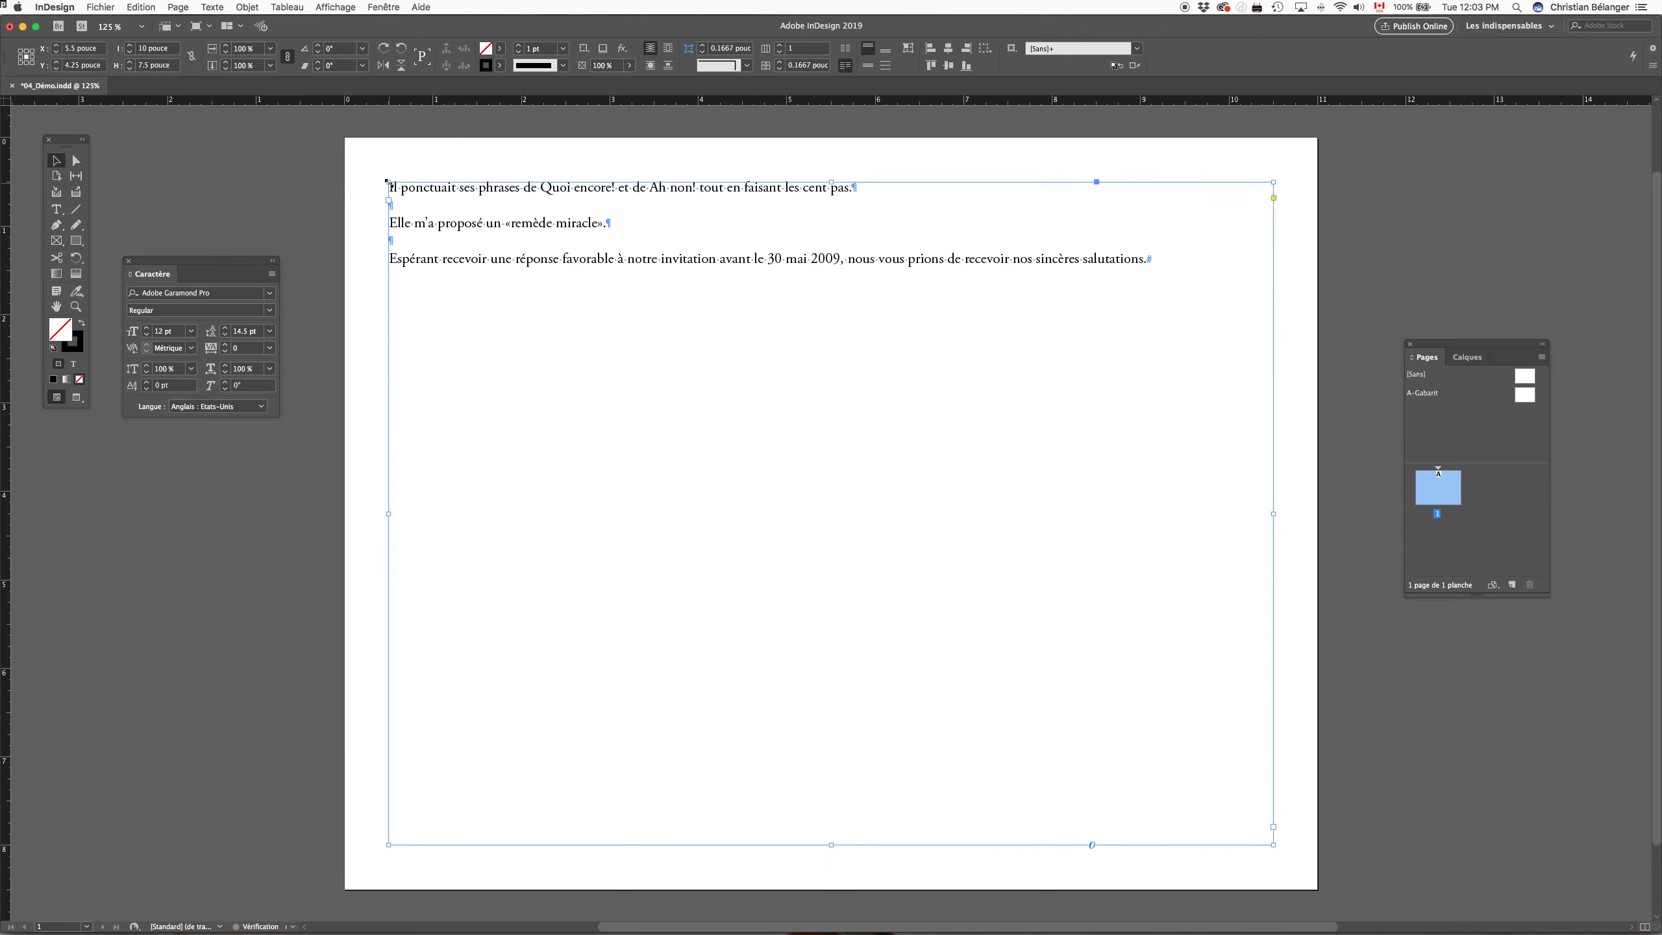
Step: Select "30 mai 2009," and "Quoi encore!" in the placed text to check their formatting
{"action": "double_click", "coordinate": [855, 251]}
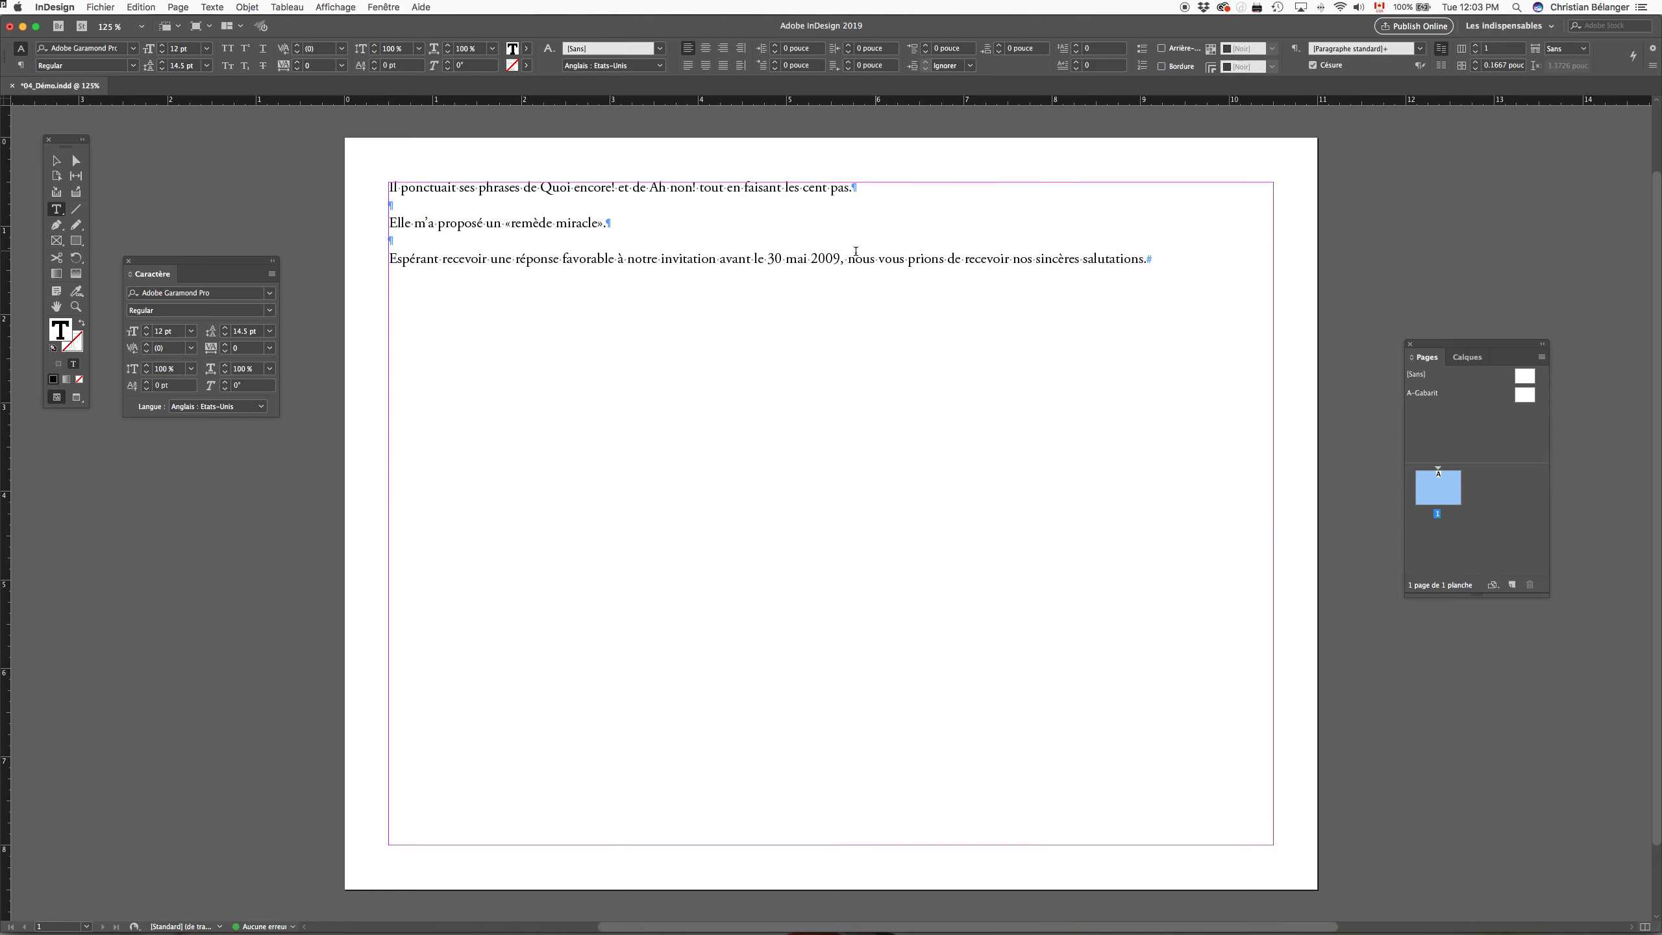
{"action": "left_click_drag", "start_coordinate": [844, 259], "coordinate": [771, 257]}
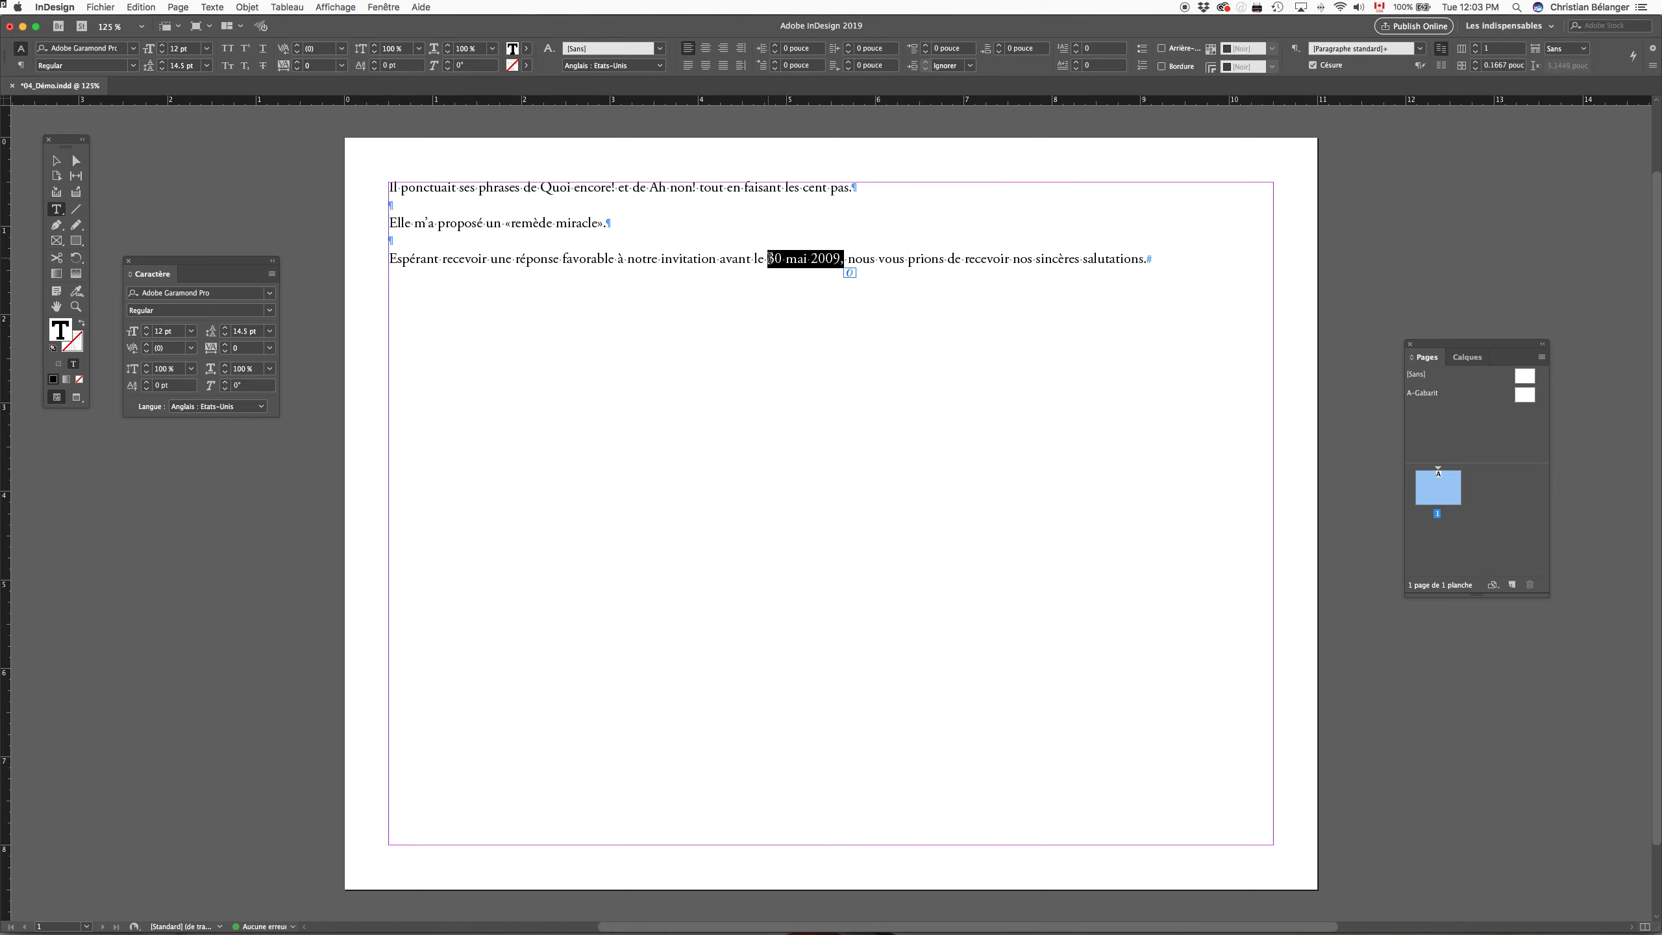
{"action": "left_click_drag", "start_coordinate": [697, 189], "coordinate": [543, 189]}
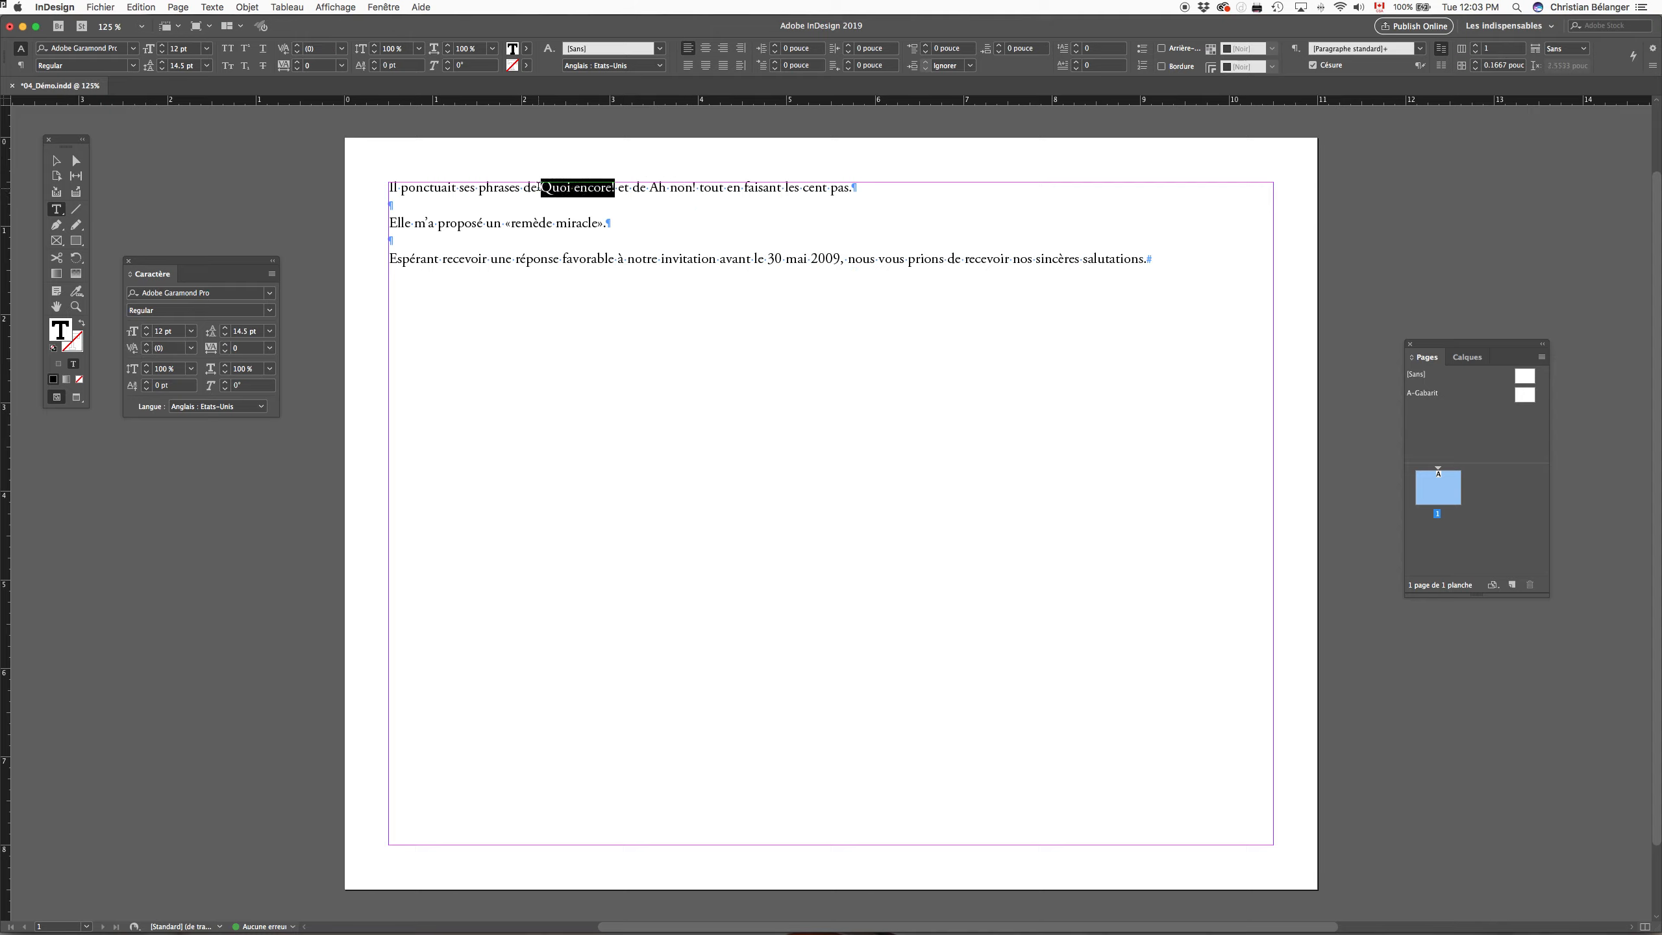
{"action": "left_click", "coordinate": [430, 160]}
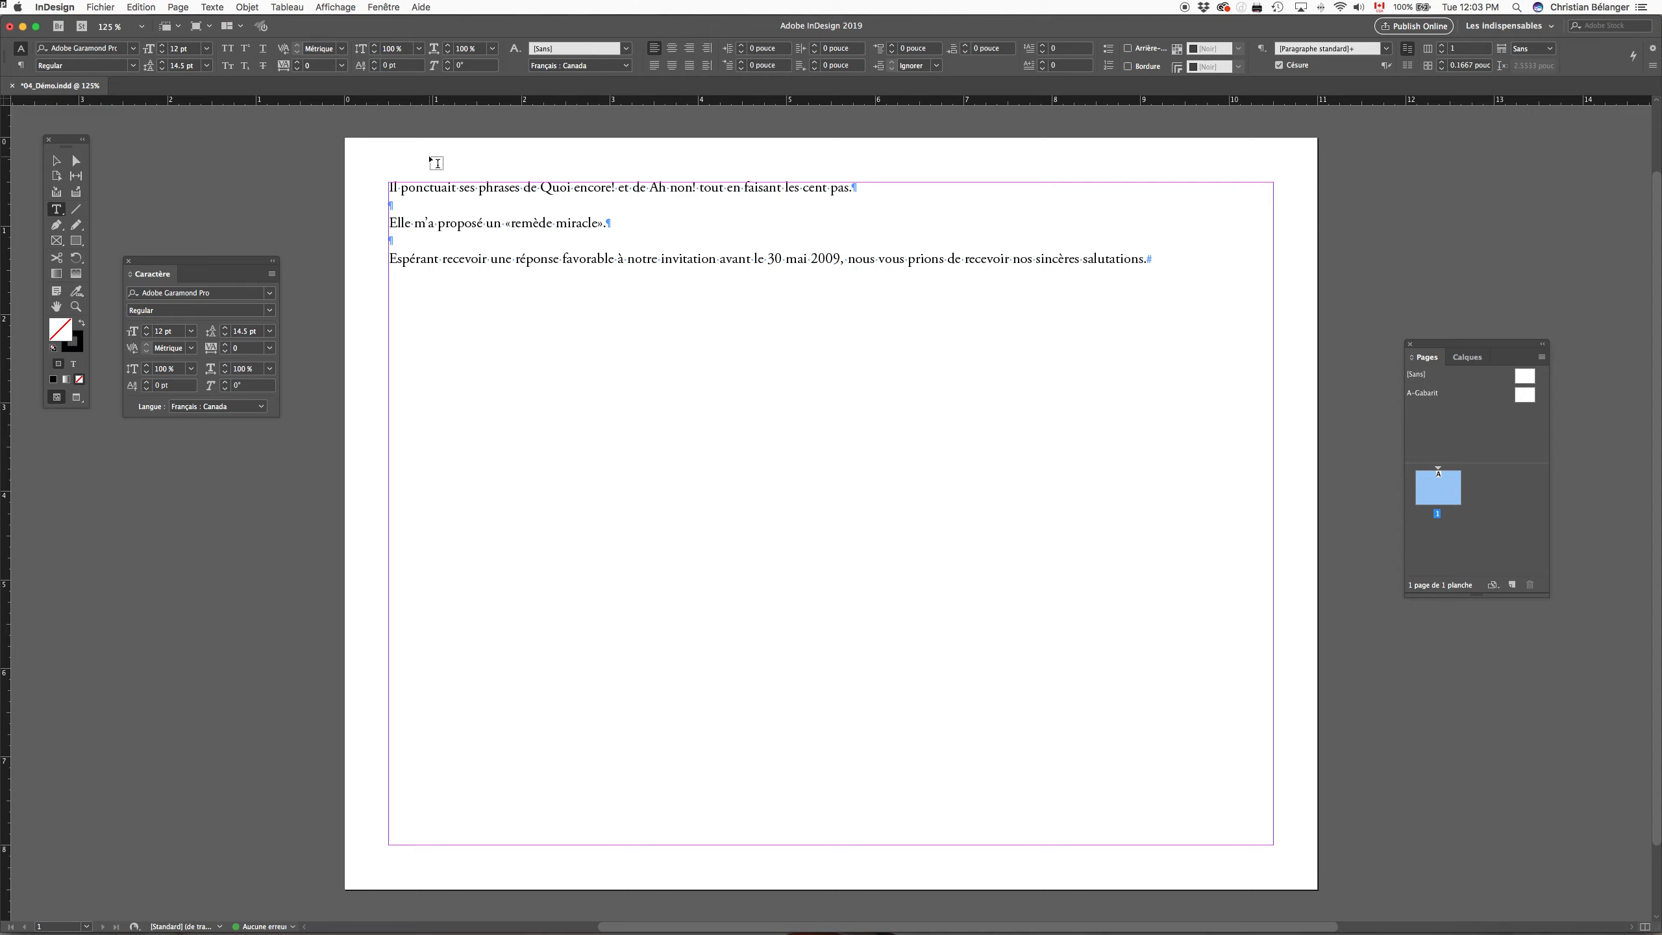
Step: Delete the placed text frame from the page
{"action": "key", "text": "v"}
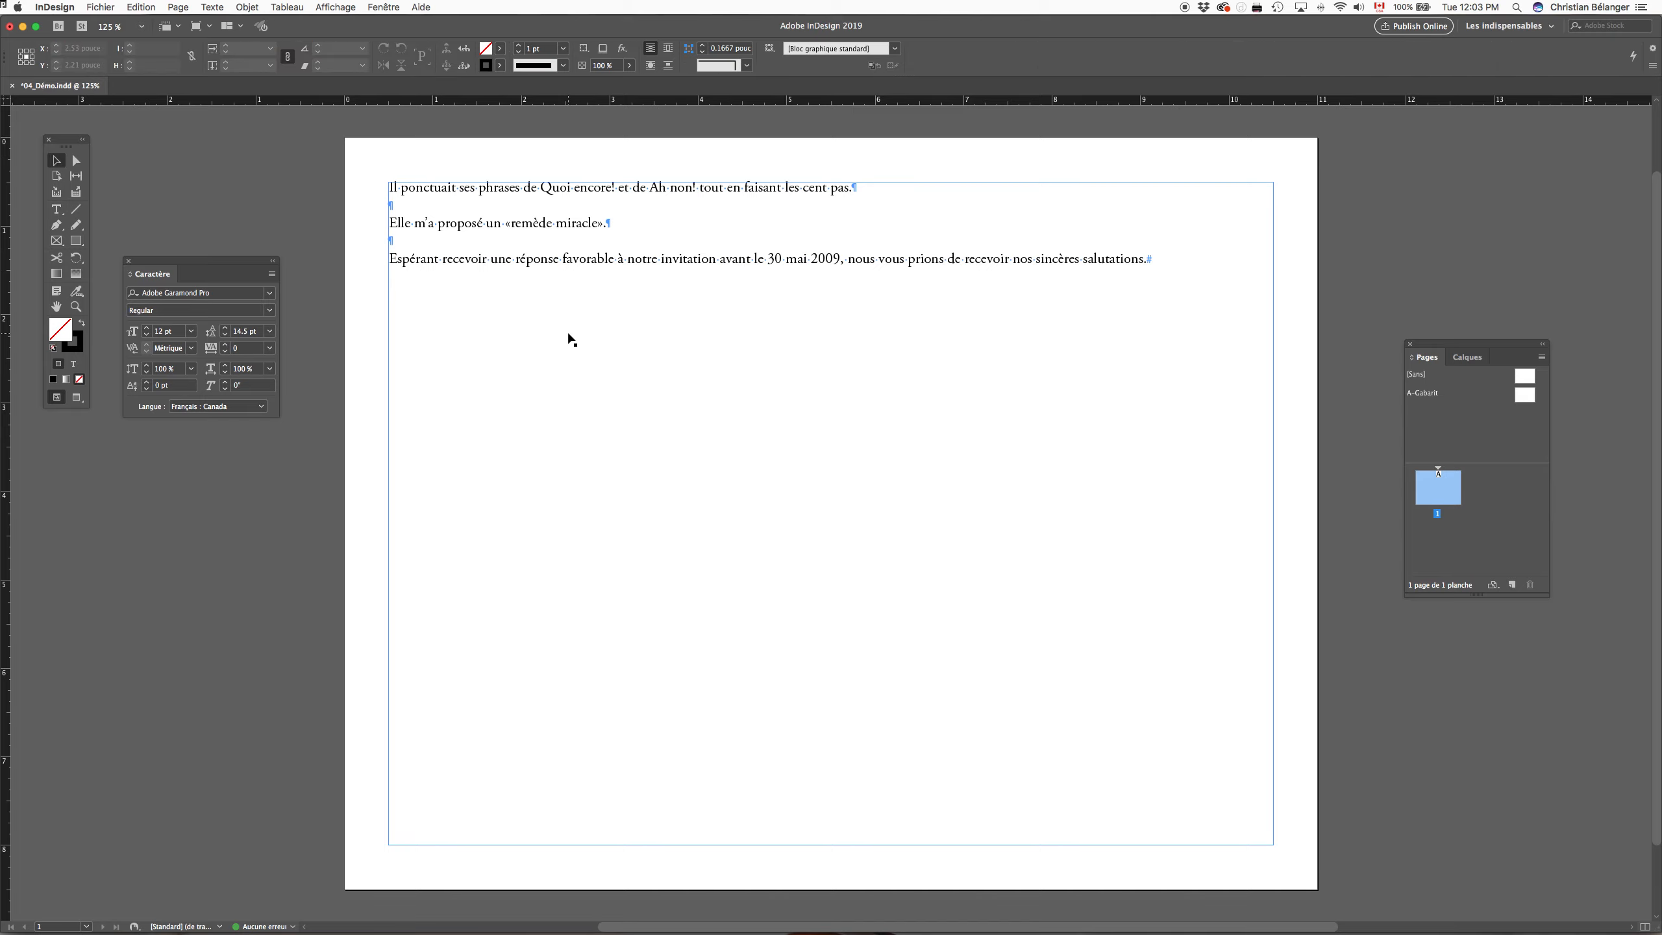
{"action": "left_click", "coordinate": [653, 326]}
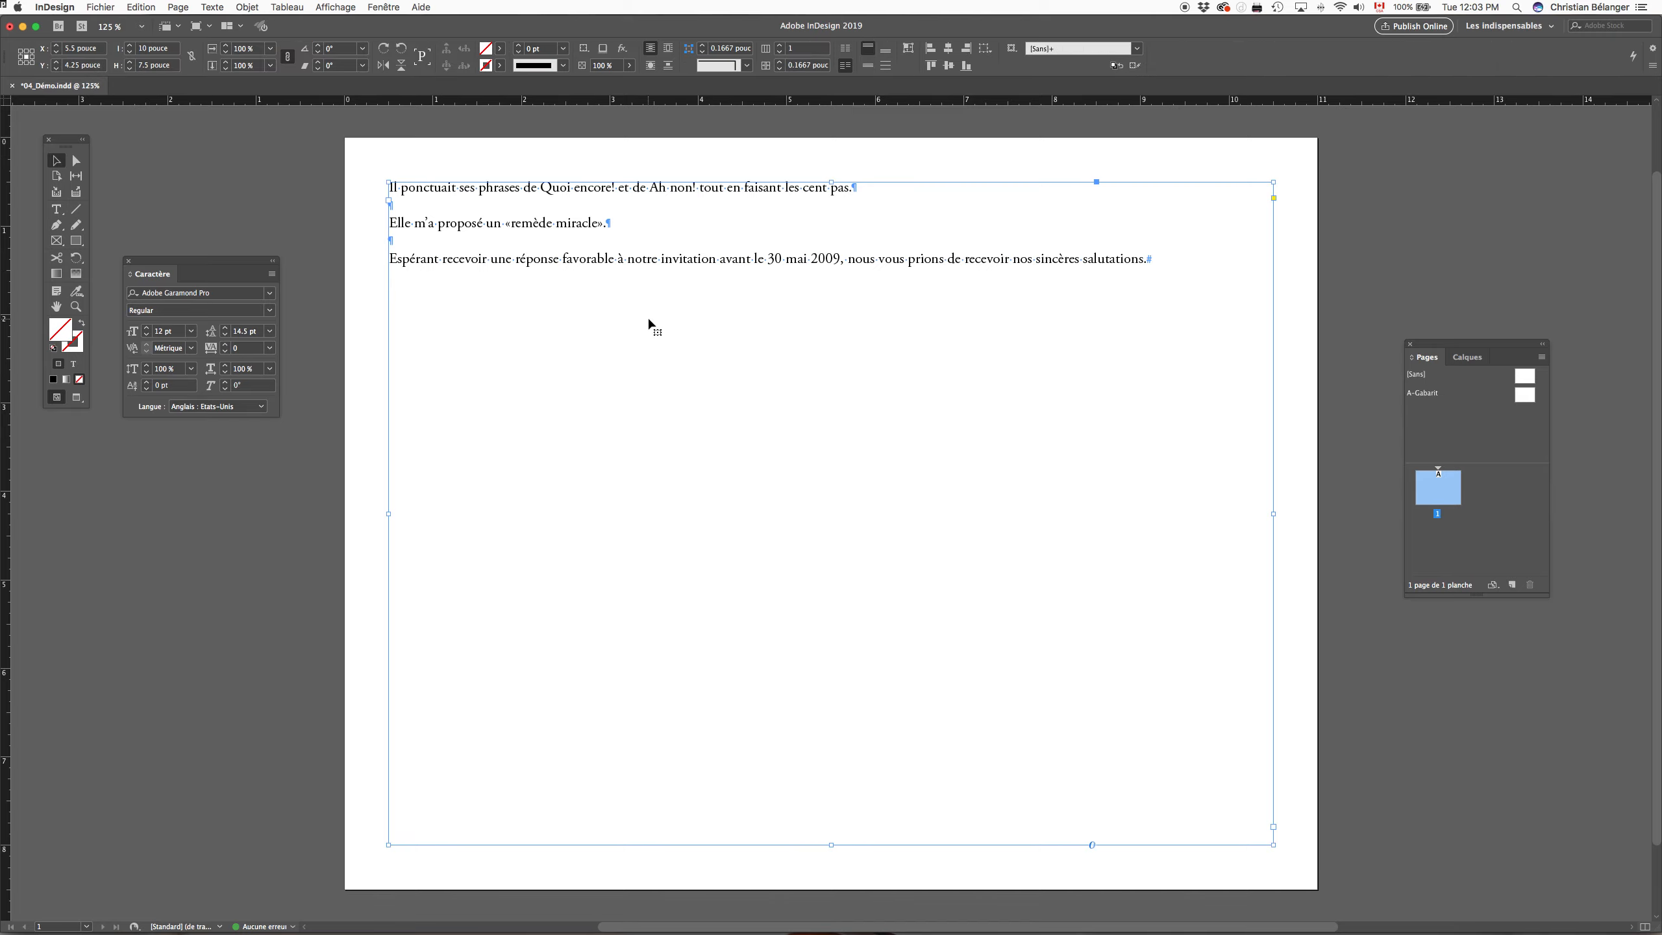
{"action": "key", "text": "Delete"}
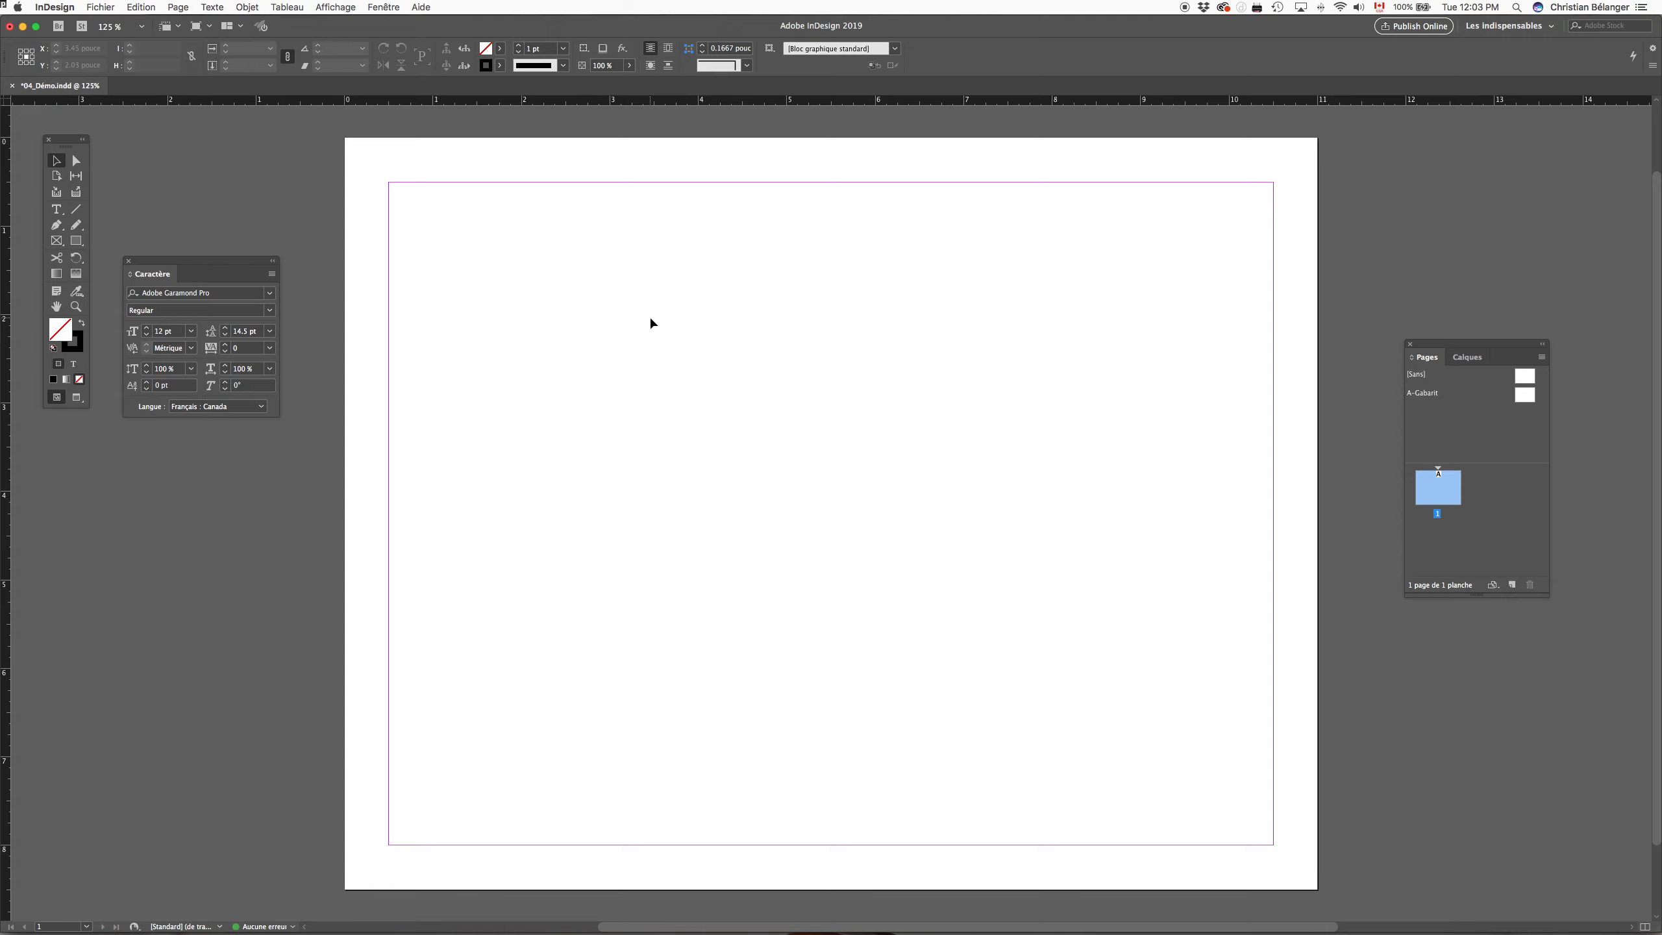
Step: Import Texte.rtf with import options shown, enable "Conserver les remplacements locaux" and place the text at the page's margin corner
{"action": "key", "text": "super+d"}
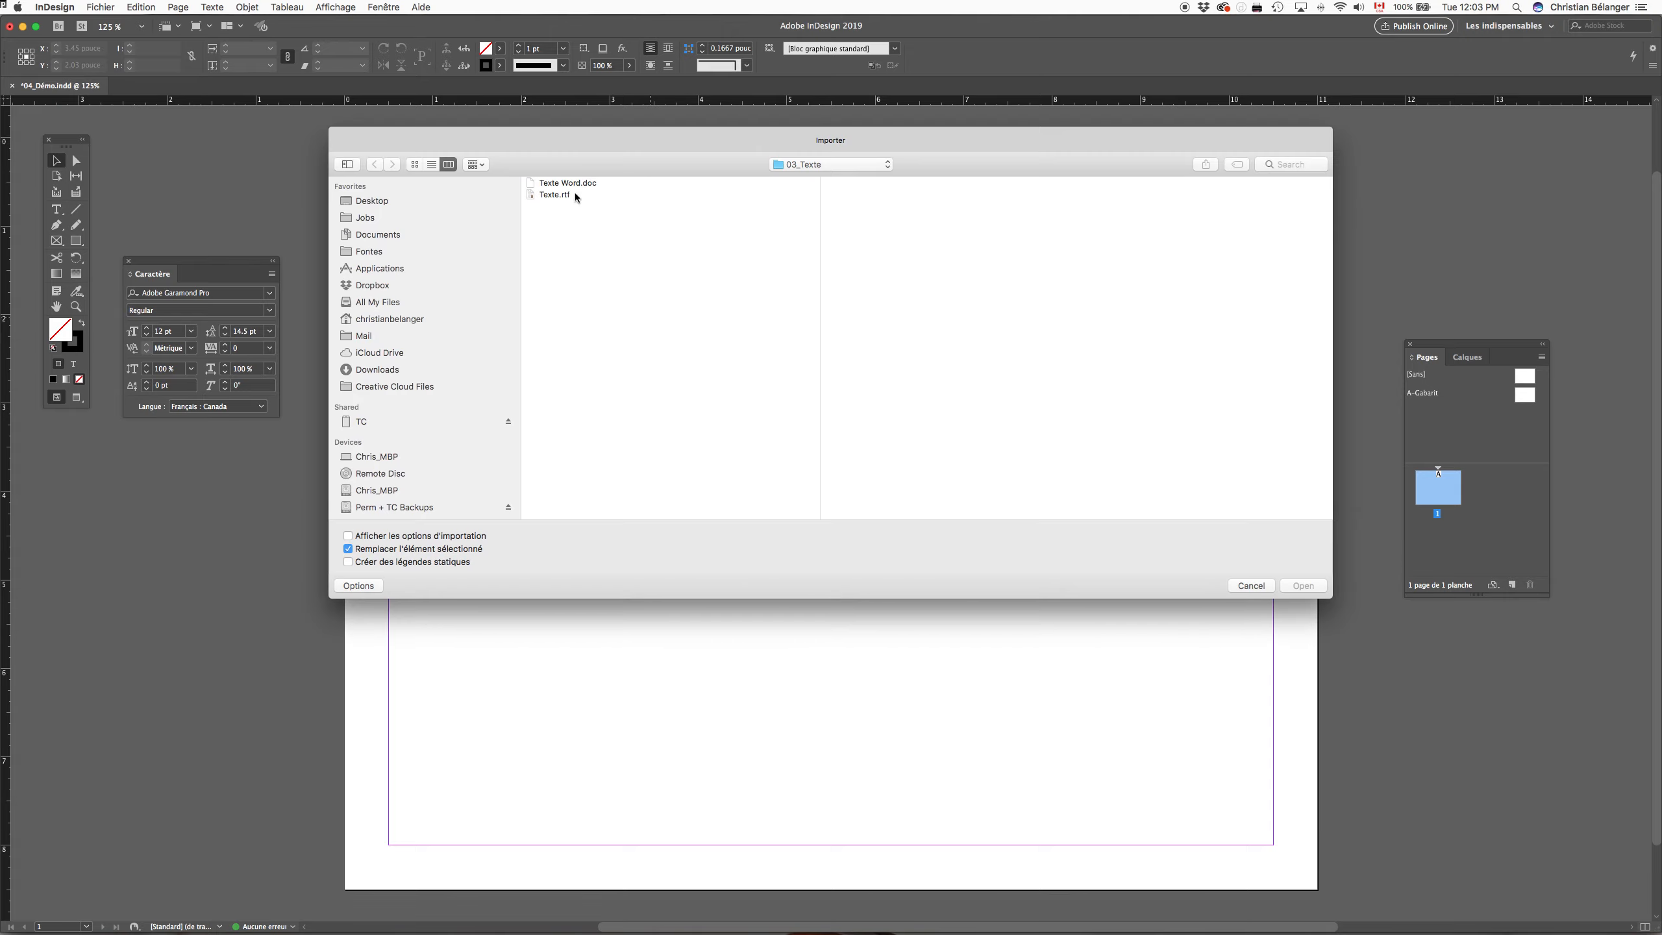
{"action": "left_click", "coordinate": [550, 194]}
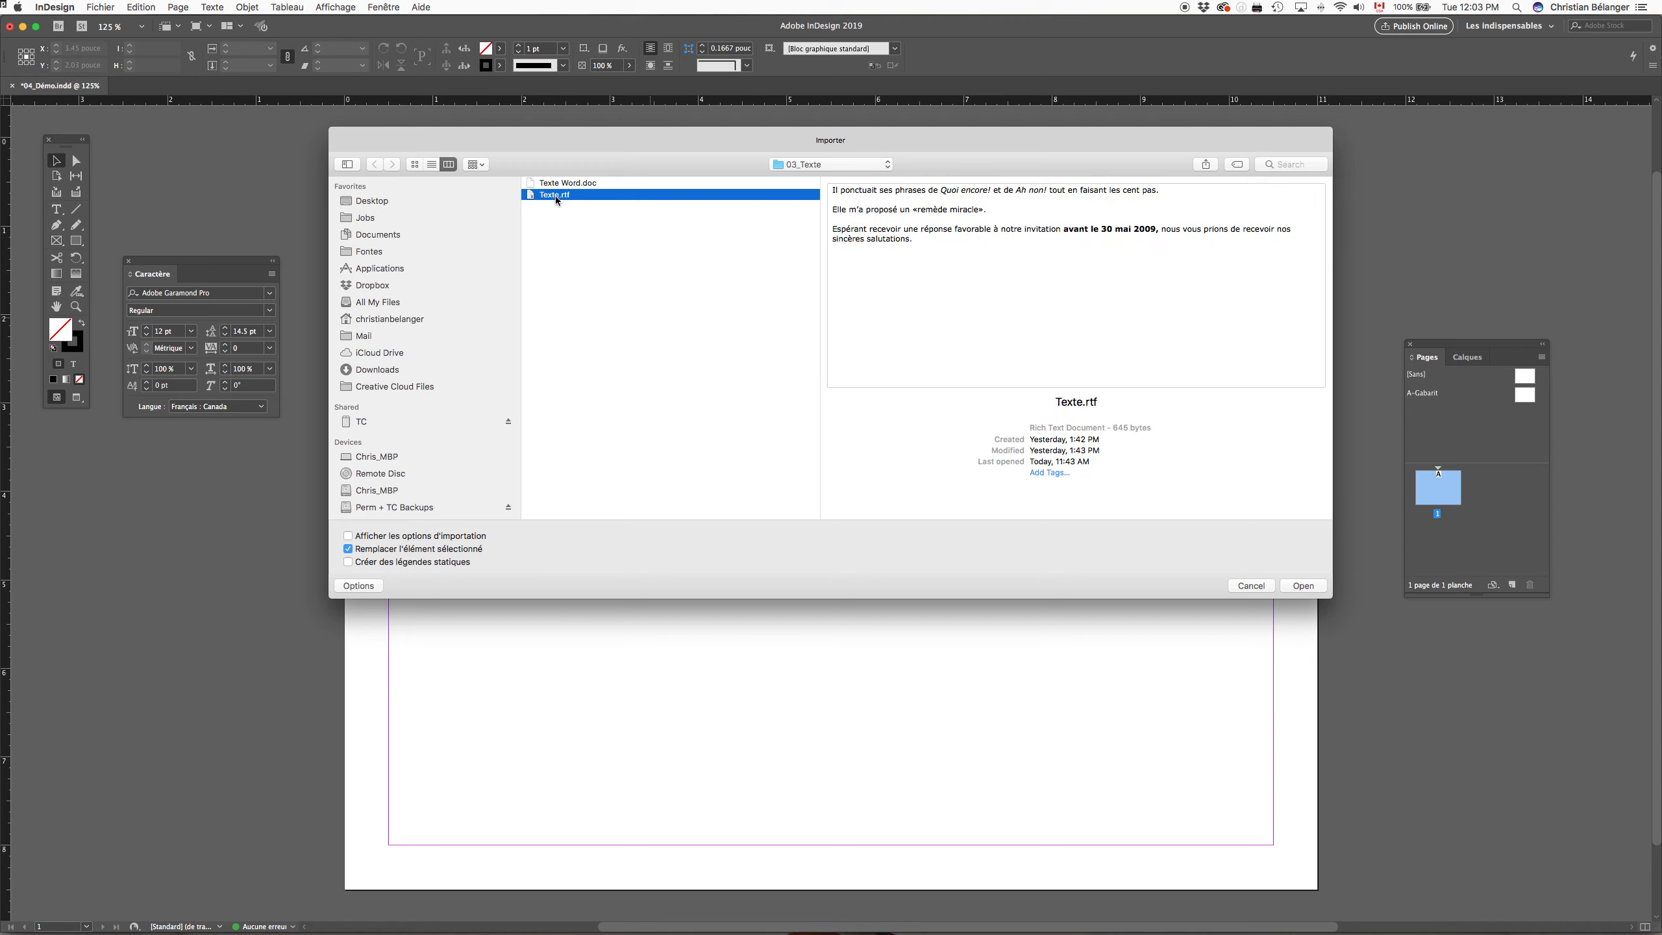
{"action": "left_click", "coordinate": [348, 537]}
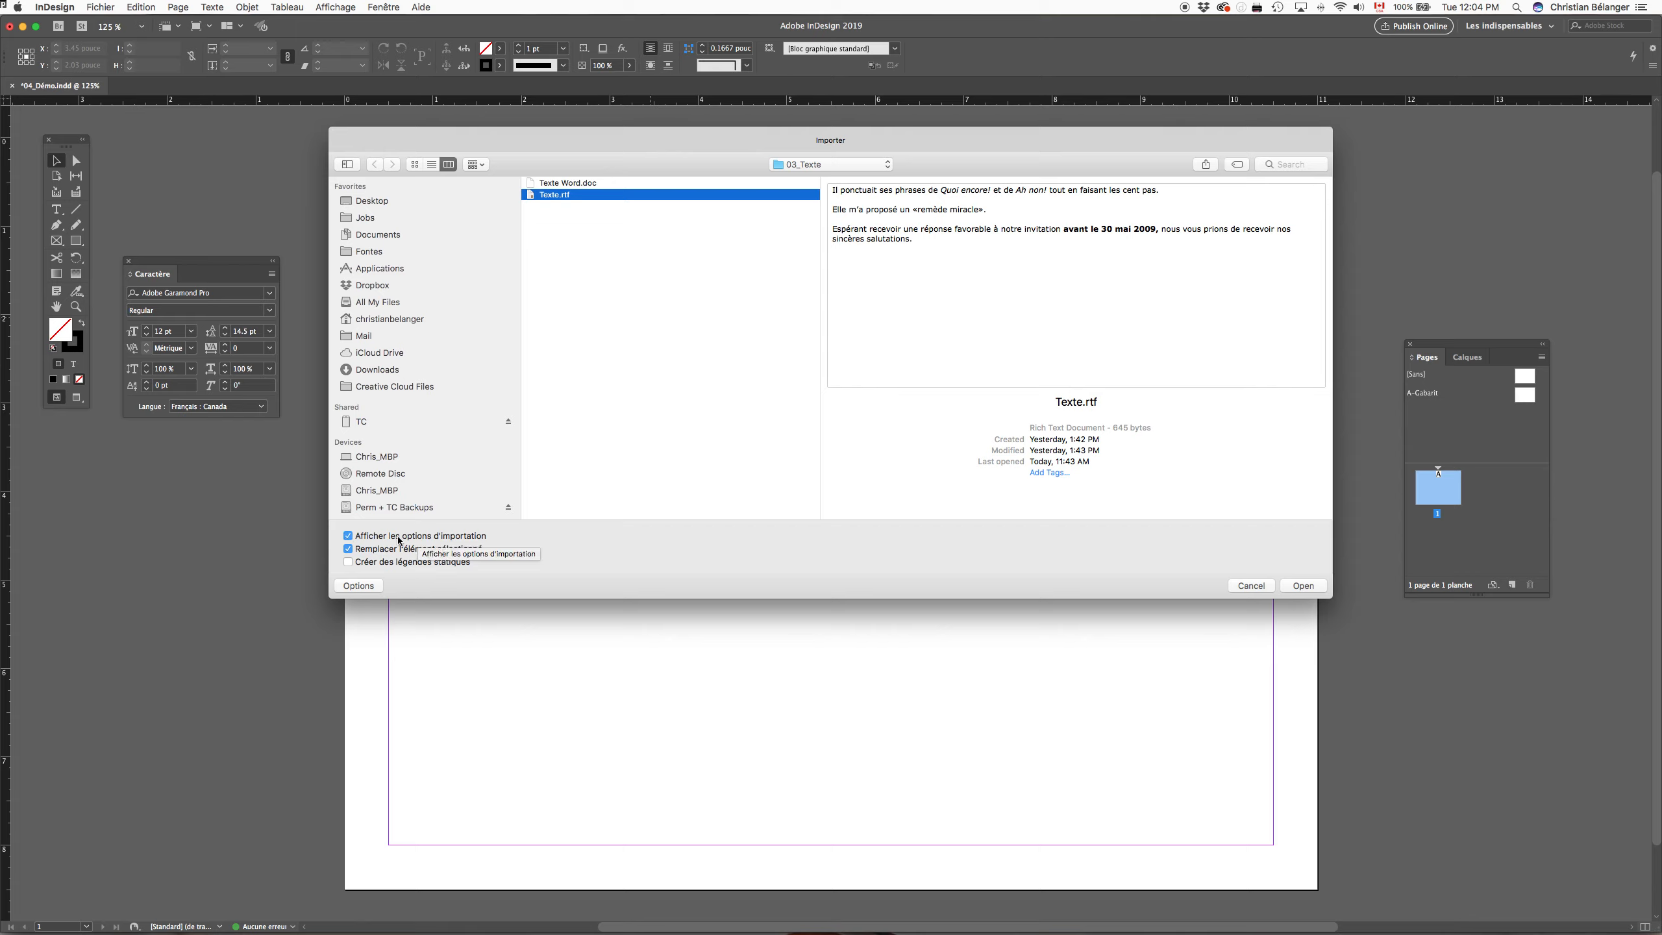
{"action": "left_click", "coordinate": [1304, 587]}
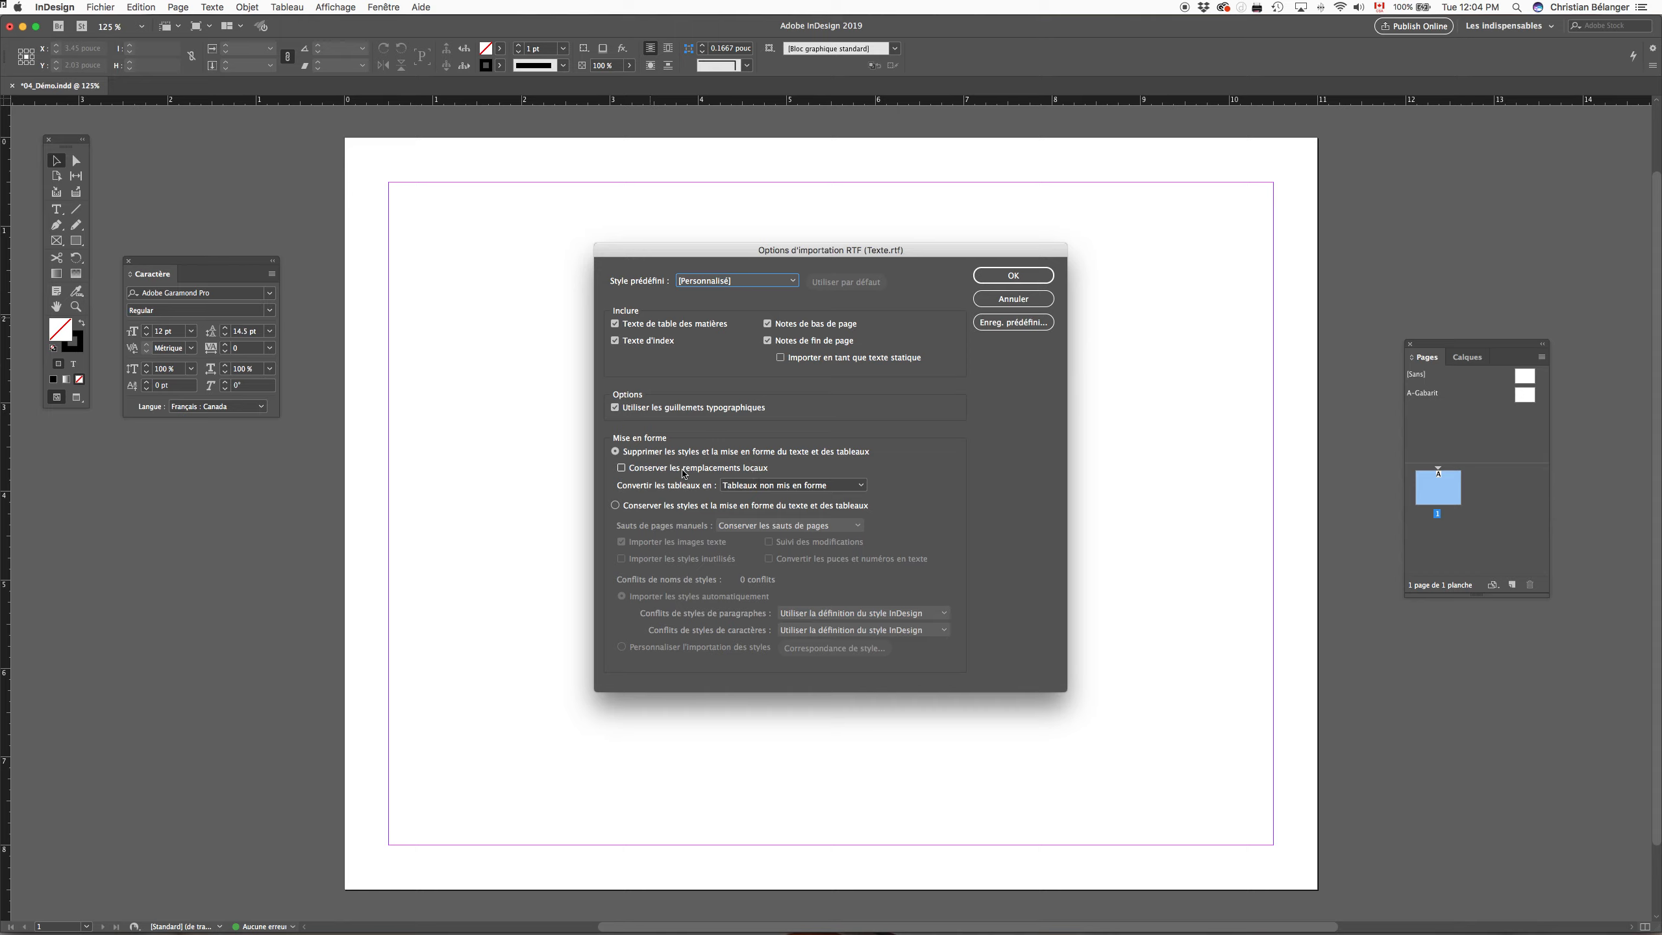
{"action": "left_click", "coordinate": [621, 469]}
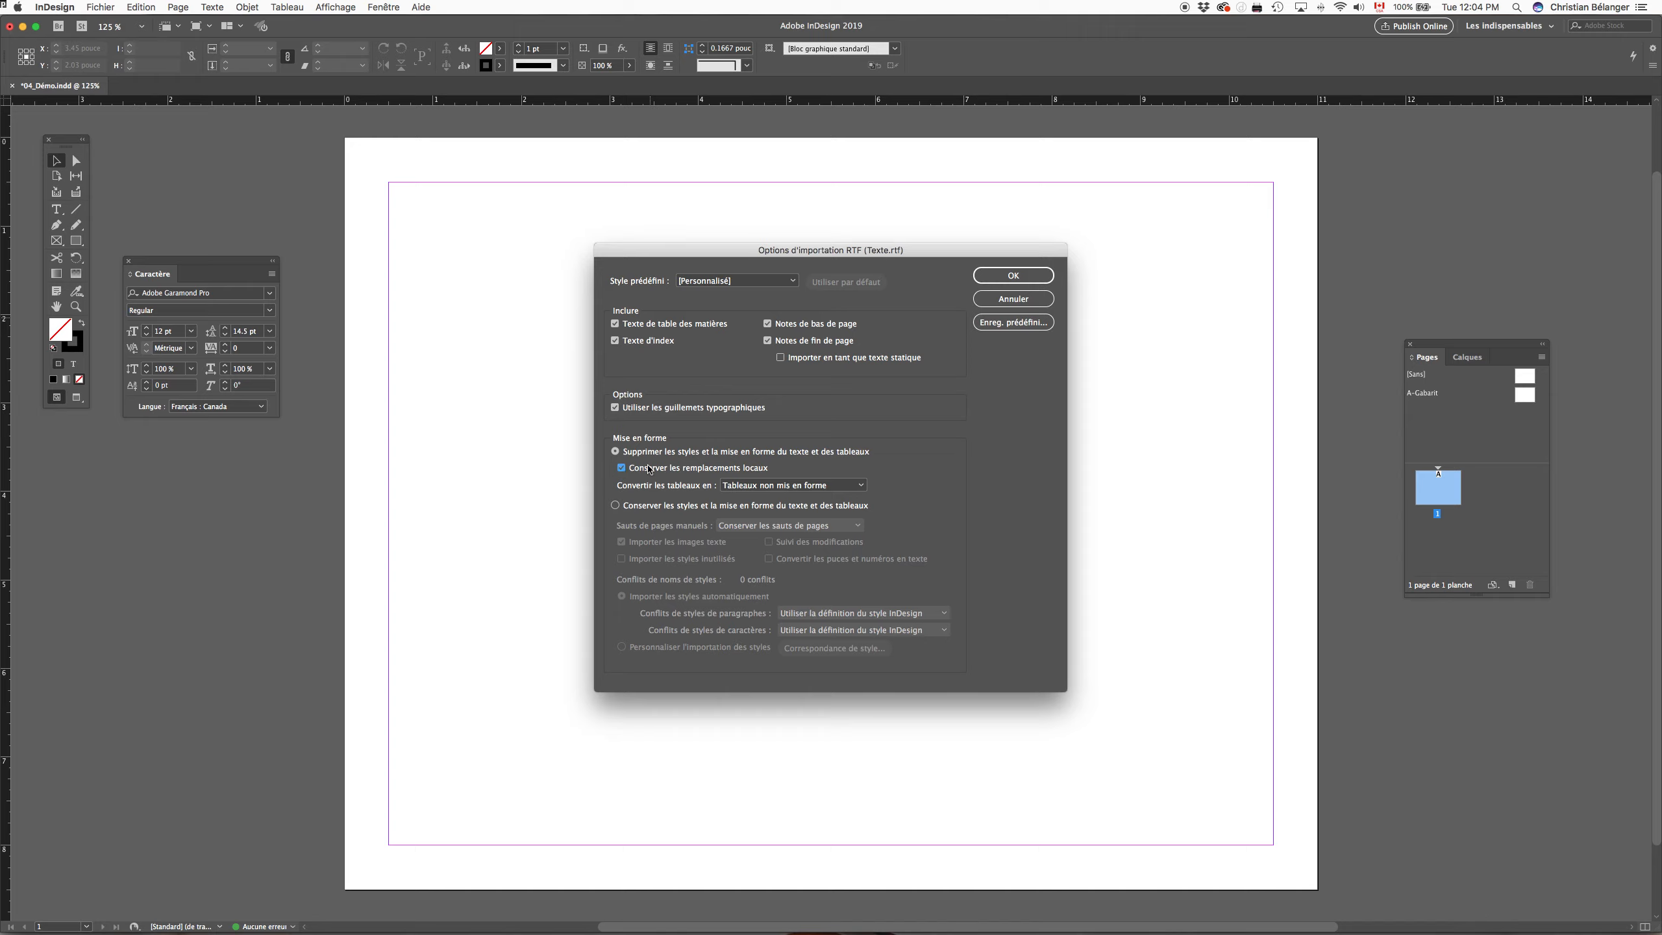
{"action": "left_click", "coordinate": [1012, 275]}
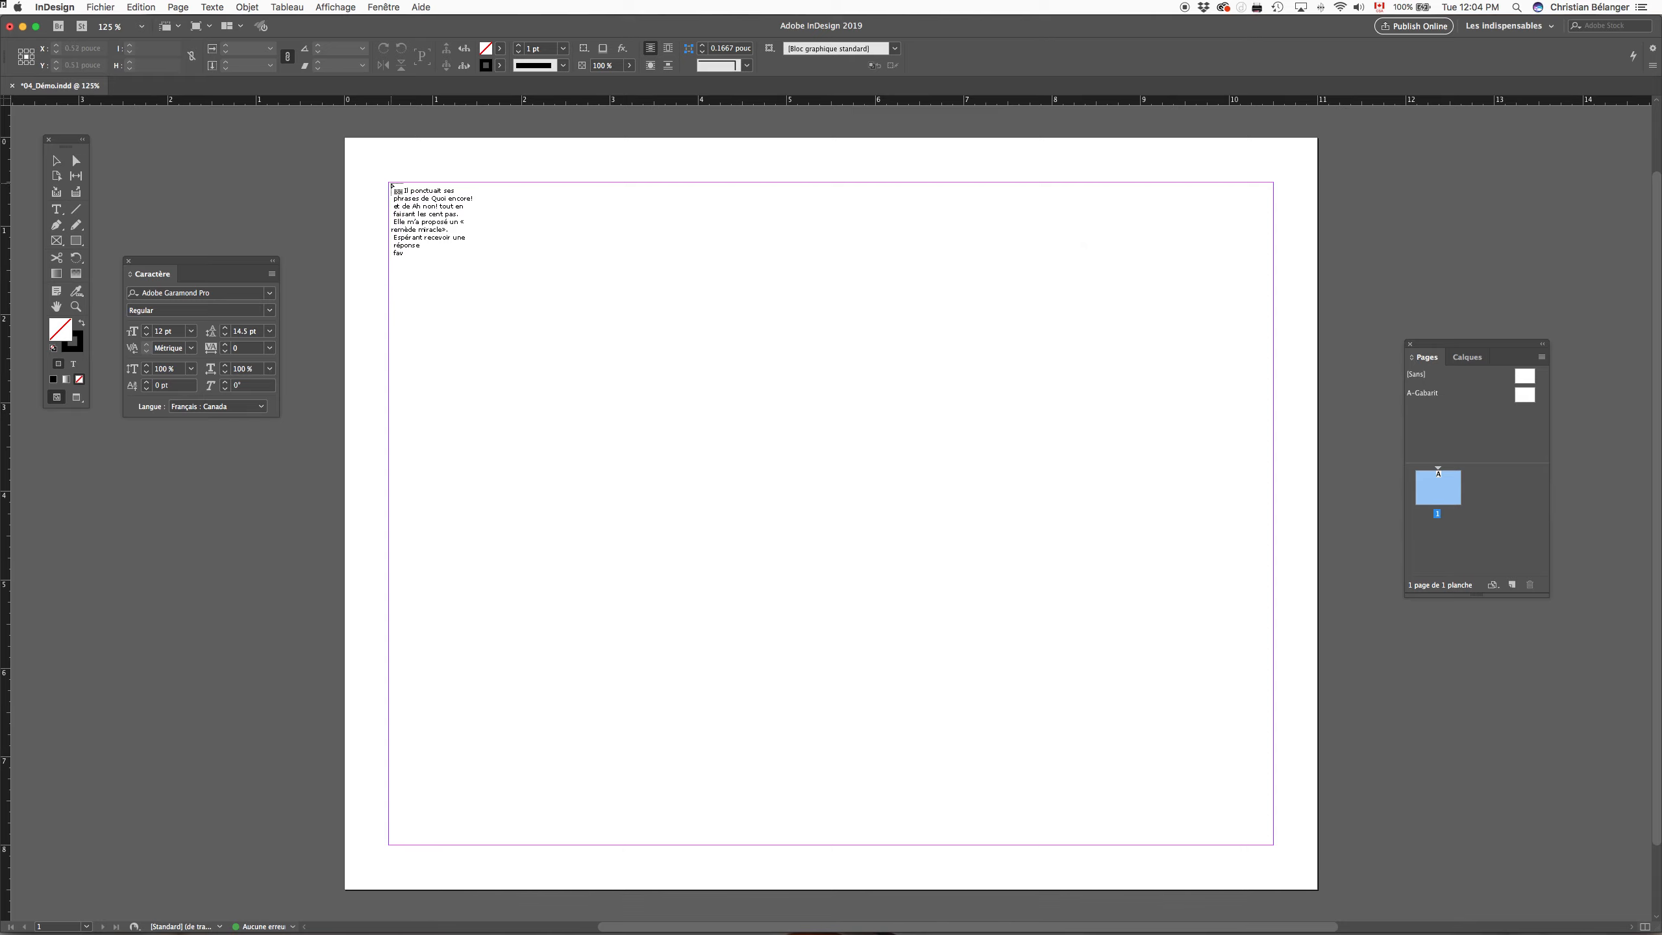
{"action": "left_click", "coordinate": [391, 185]}
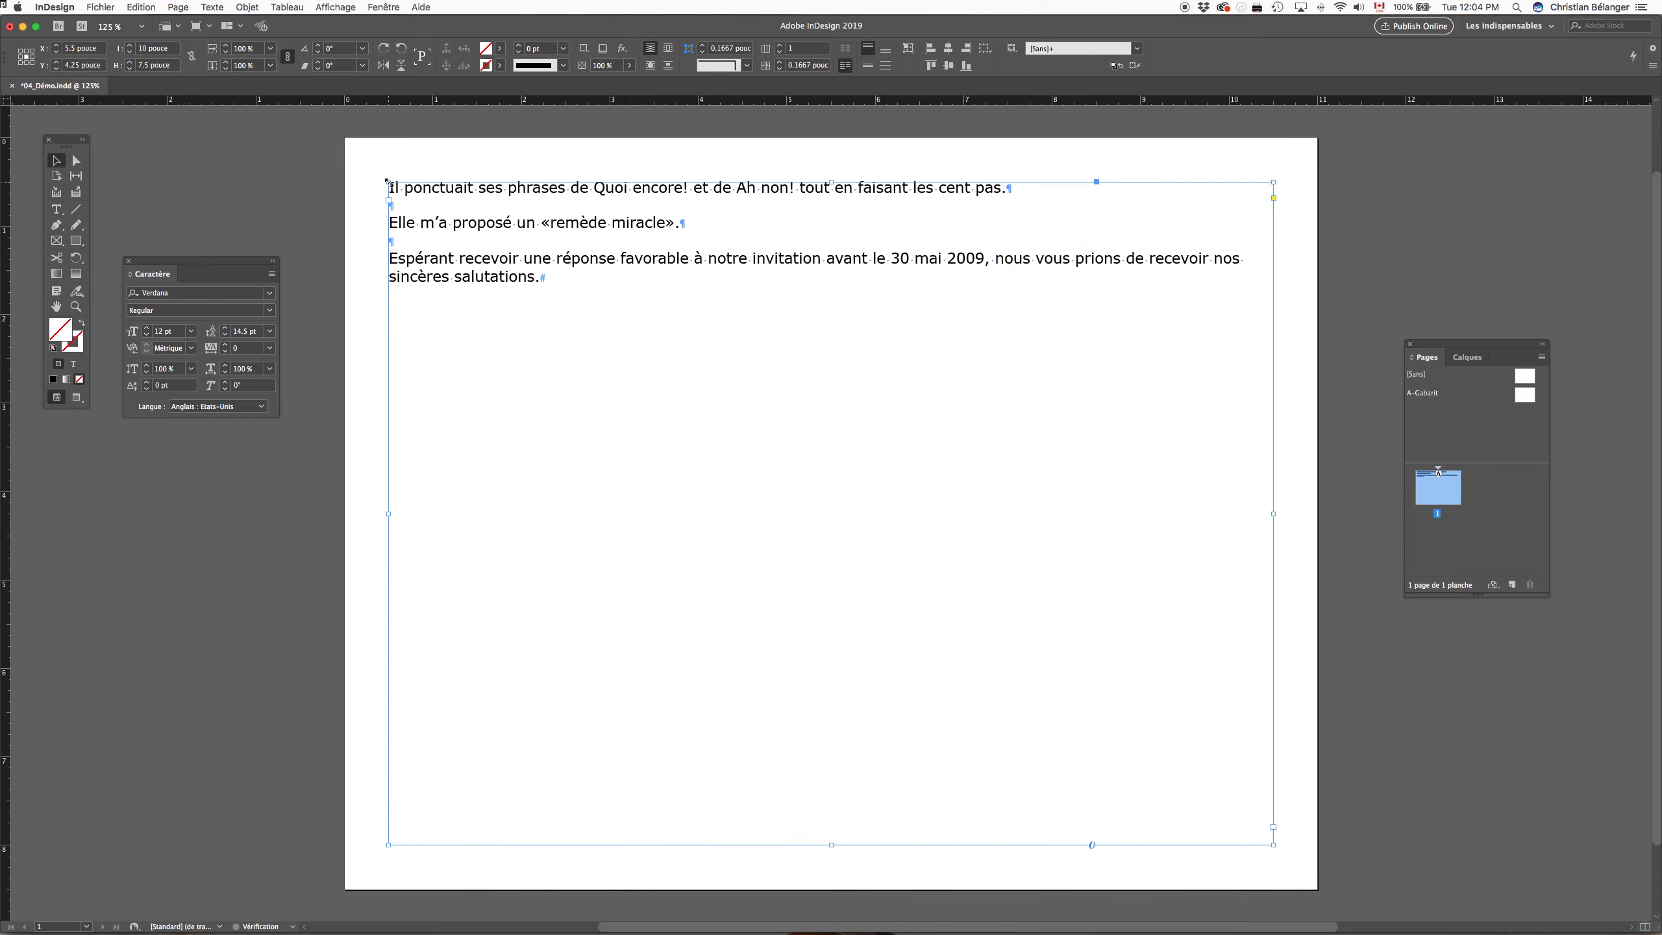
Step: Select "30 mai 2009," and "Ah non!" in the newly placed text to check their formatting
{"action": "left_click", "coordinate": [974, 260]}
{"action": "left_click", "coordinate": [974, 260]}
{"action": "left_click_drag", "start_coordinate": [989, 260], "coordinate": [891, 259]}
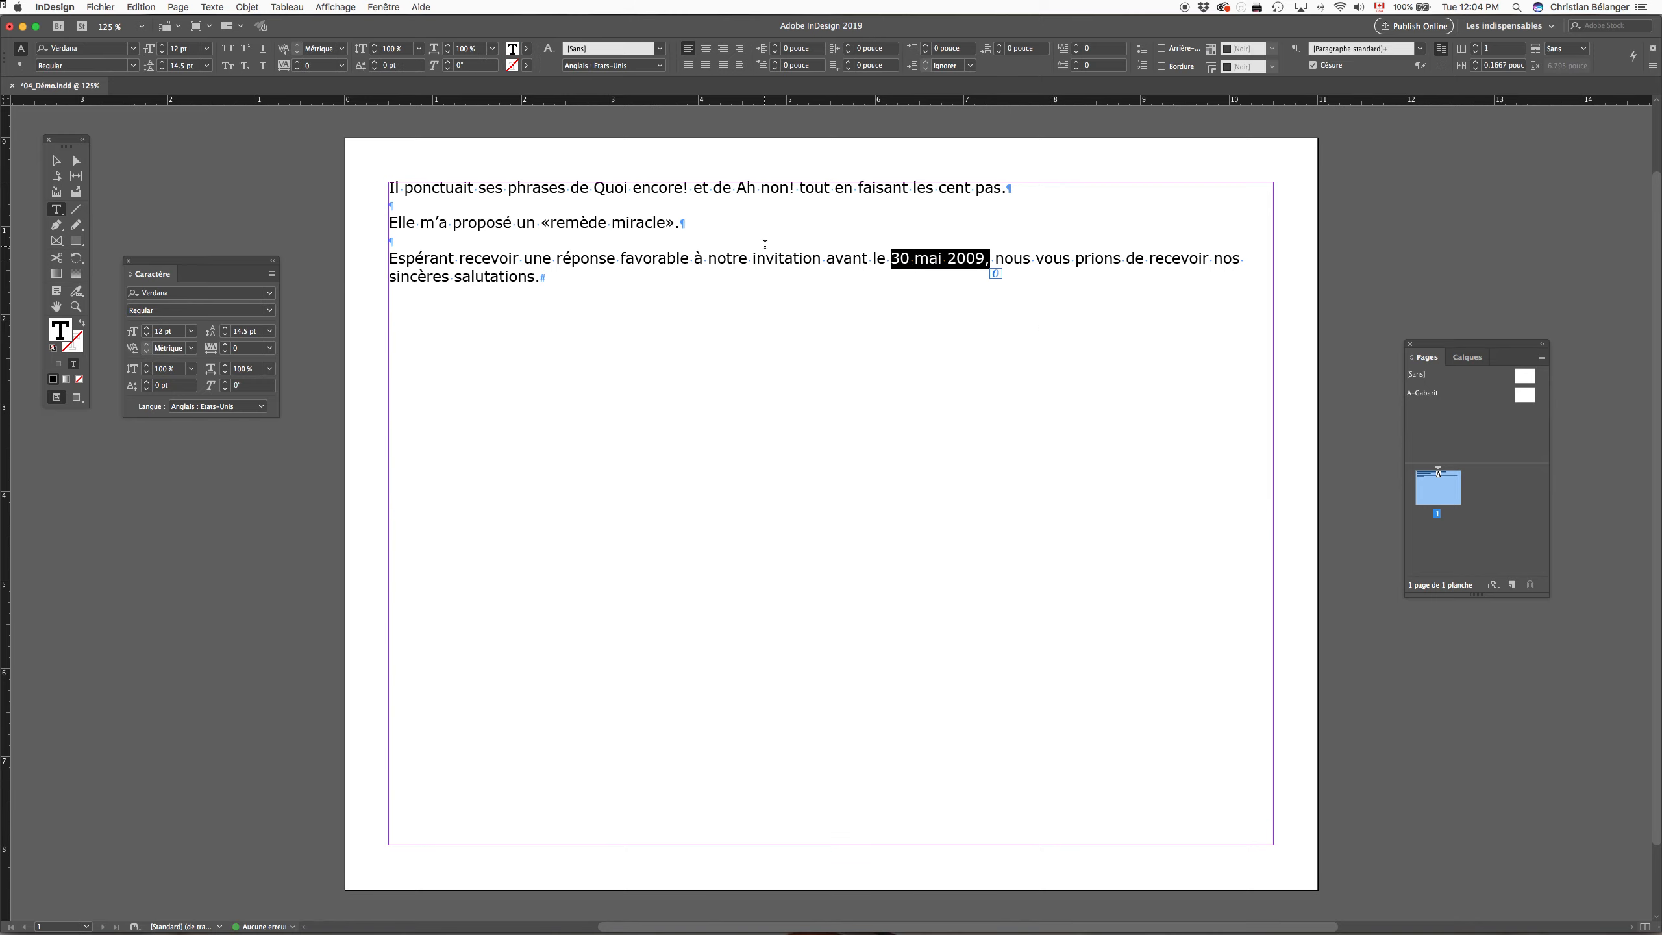
{"action": "left_click_drag", "start_coordinate": [795, 189], "coordinate": [740, 191]}
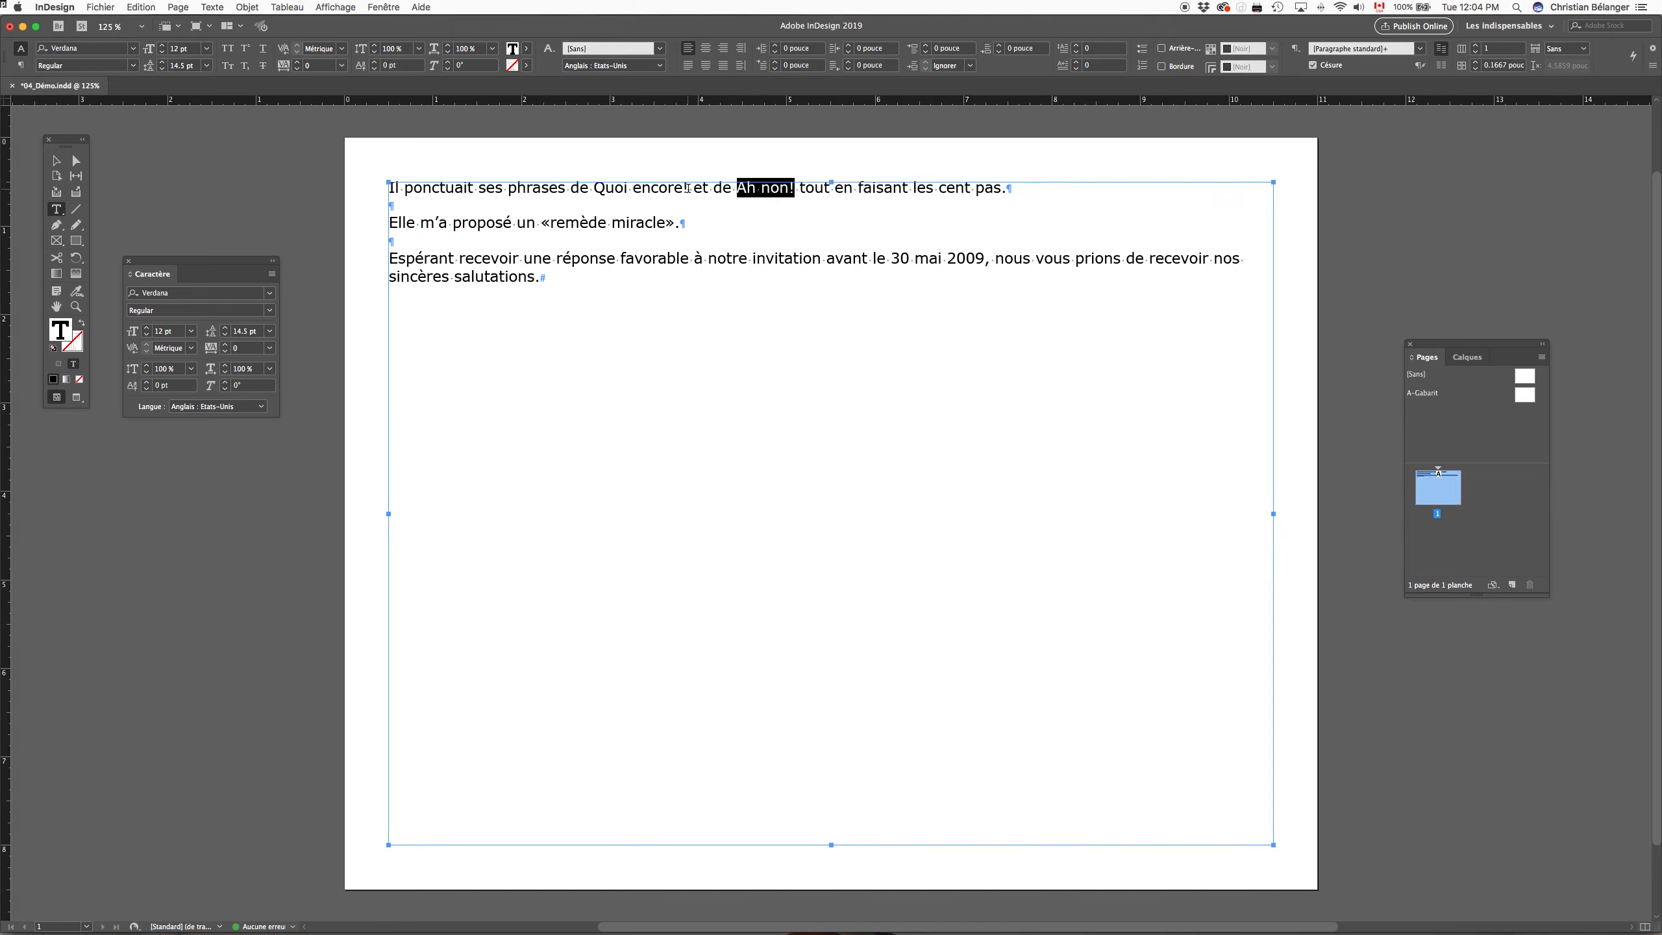
Step: Switch to Finder, view the original Texte.rtf in TextEdit and return to the 03_Texte folder window
{"action": "key", "text": "super+Tab"}
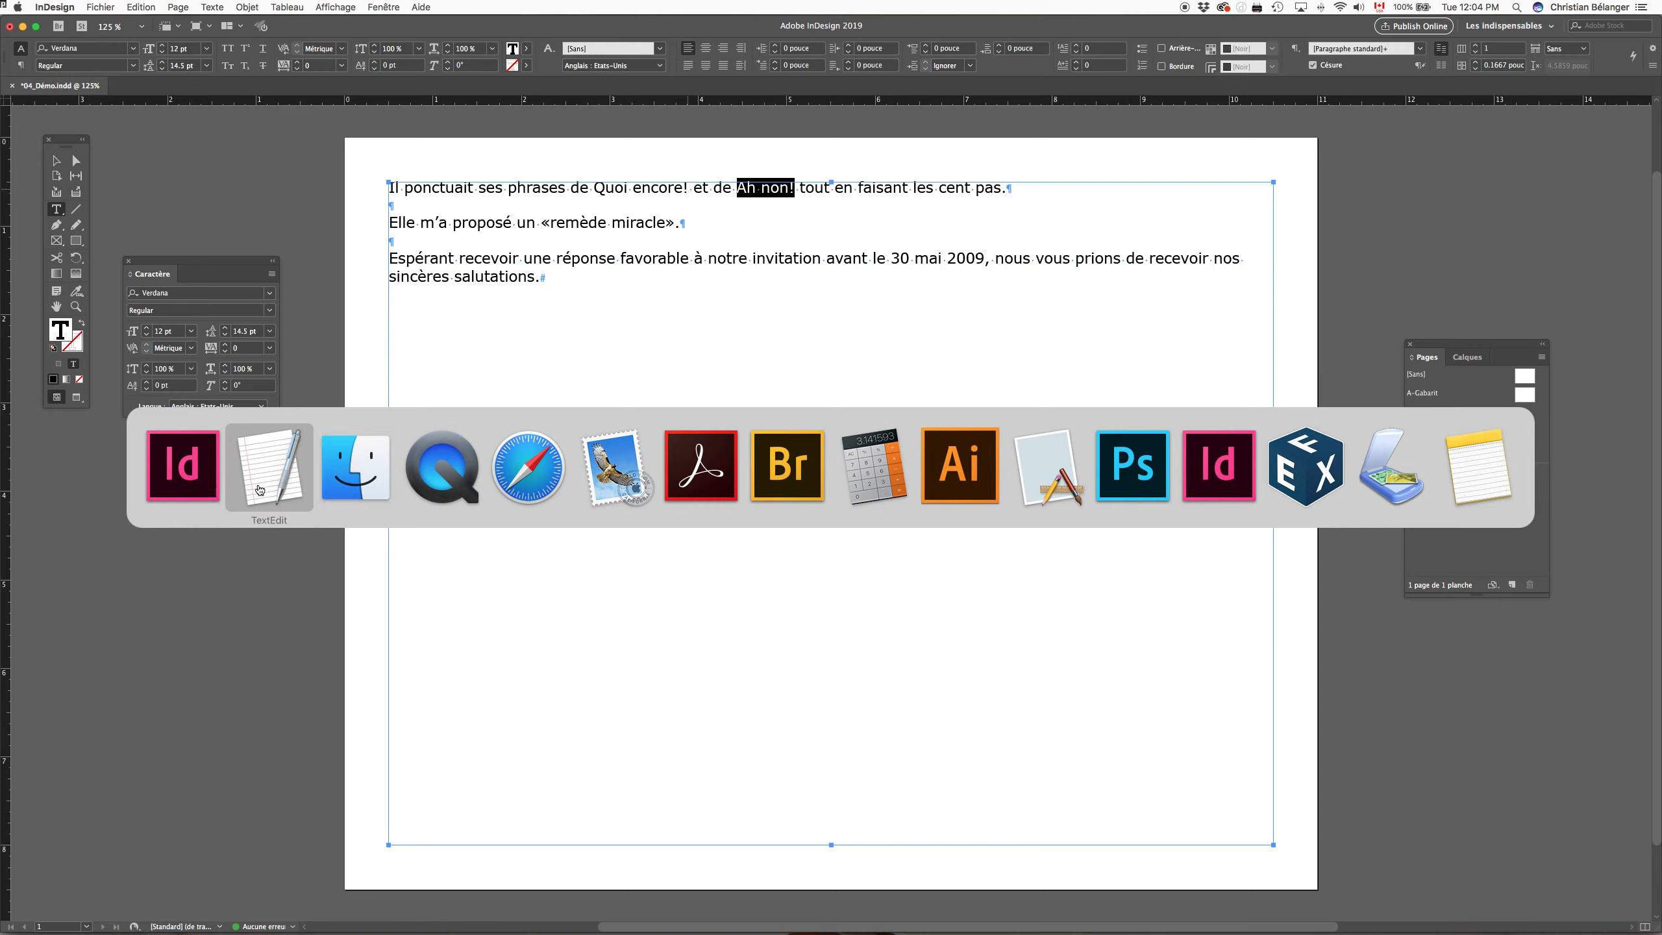
{"action": "left_click", "coordinate": [356, 466]}
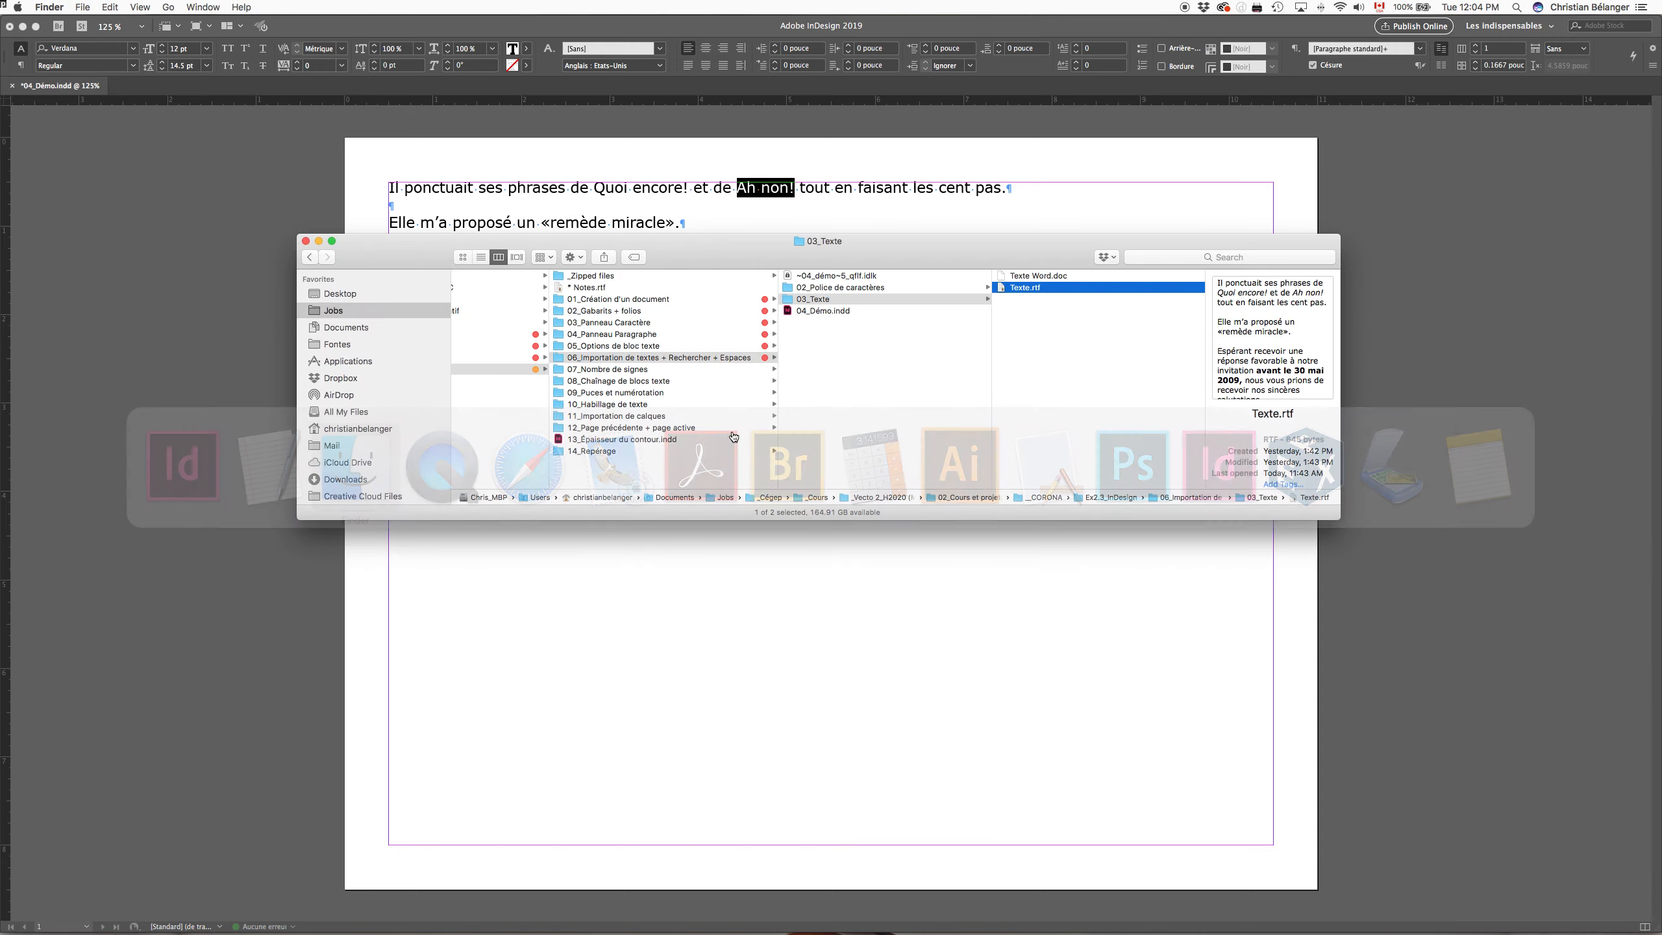
{"action": "double_click", "coordinate": [1052, 291]}
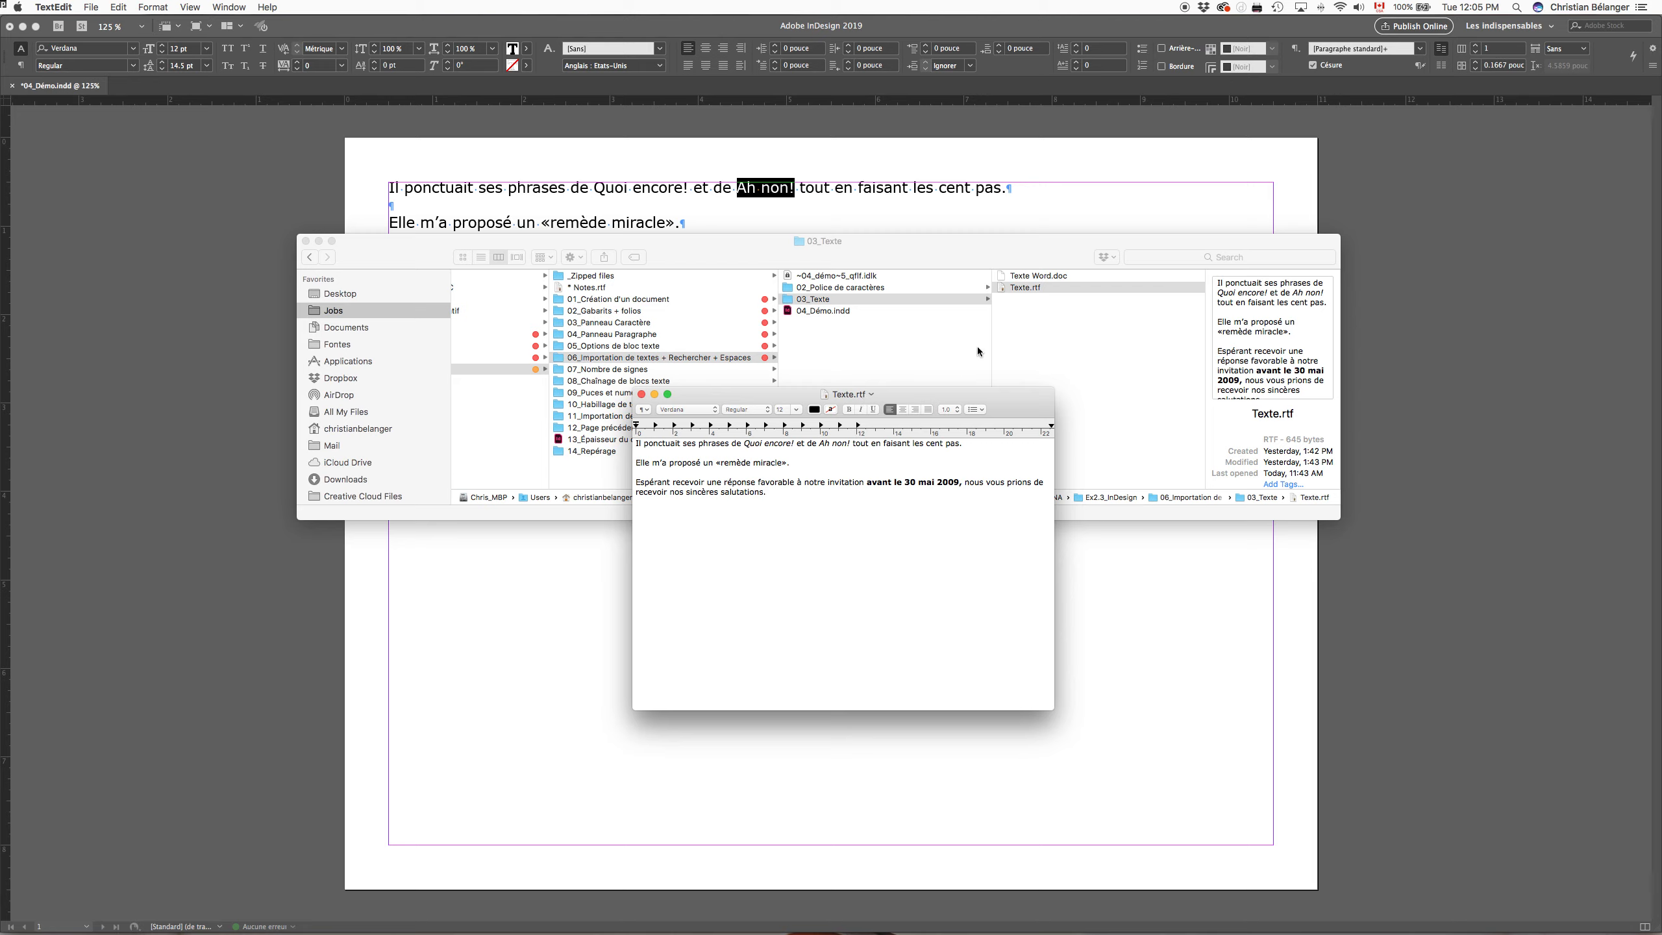
{"action": "left_click", "coordinate": [1040, 337]}
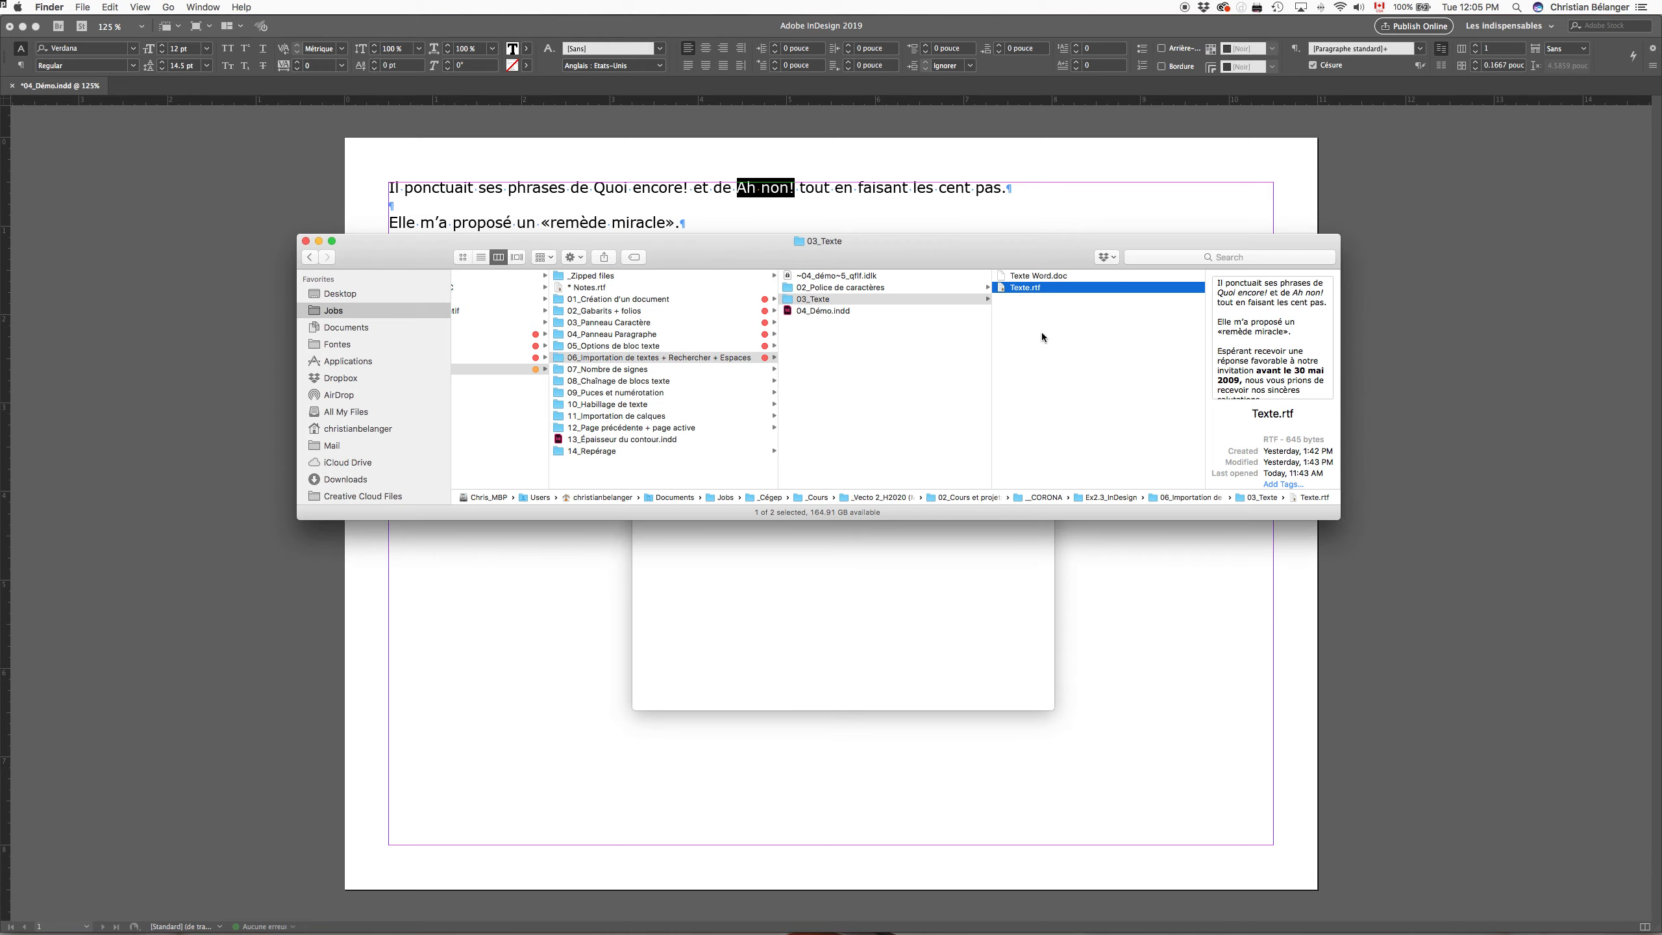
Step: Preview Texte Word.doc in the 03_Texte folder and close the preview
{"action": "left_click", "coordinate": [1073, 276]}
{"action": "key", "text": "space"}
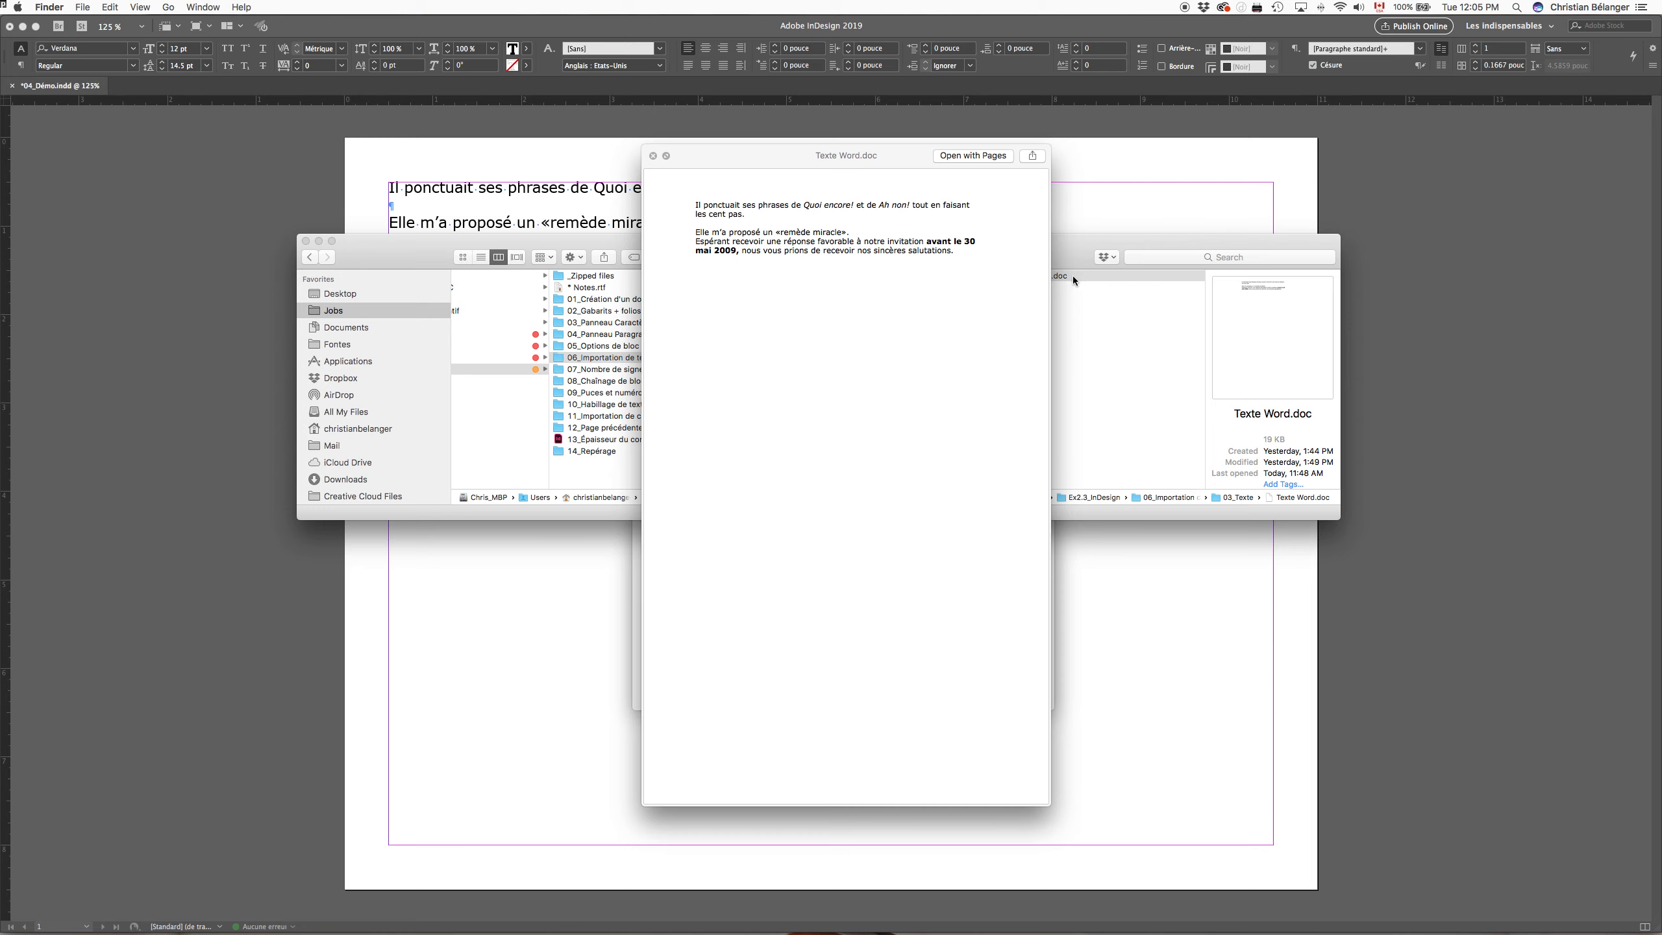
{"action": "key", "text": "space"}
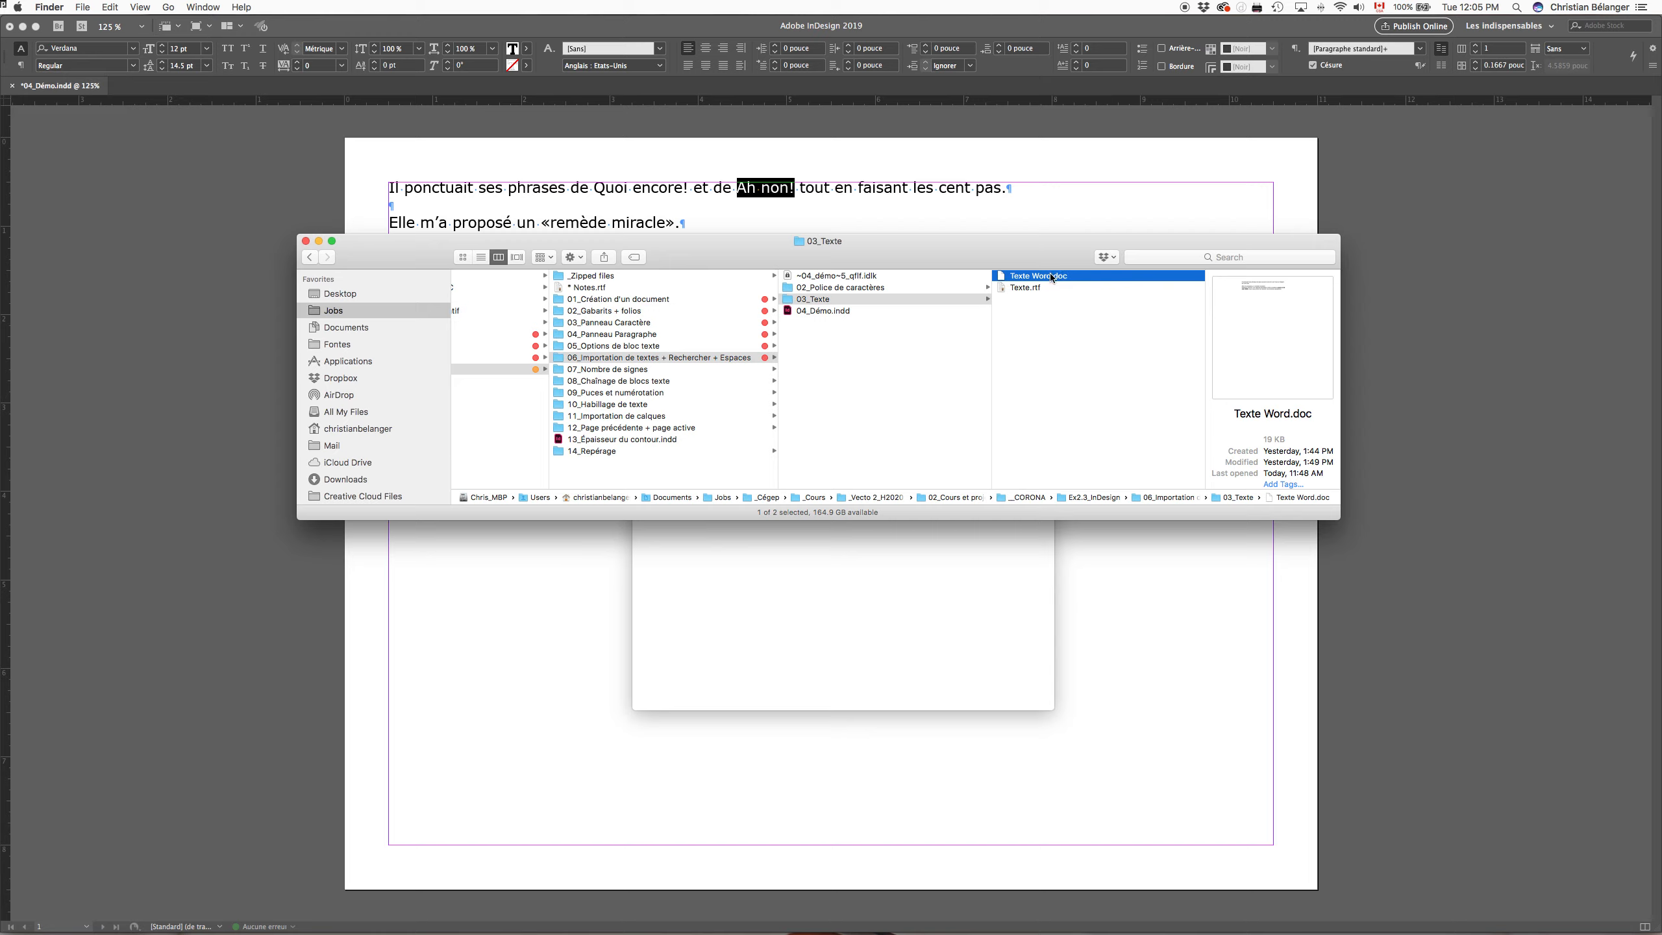
Step: Duplicate Texte.rtf in TextEdit, review the save formats including Word 97 (.doc), and leave the copy unsaved
{"action": "left_click", "coordinate": [843, 609]}
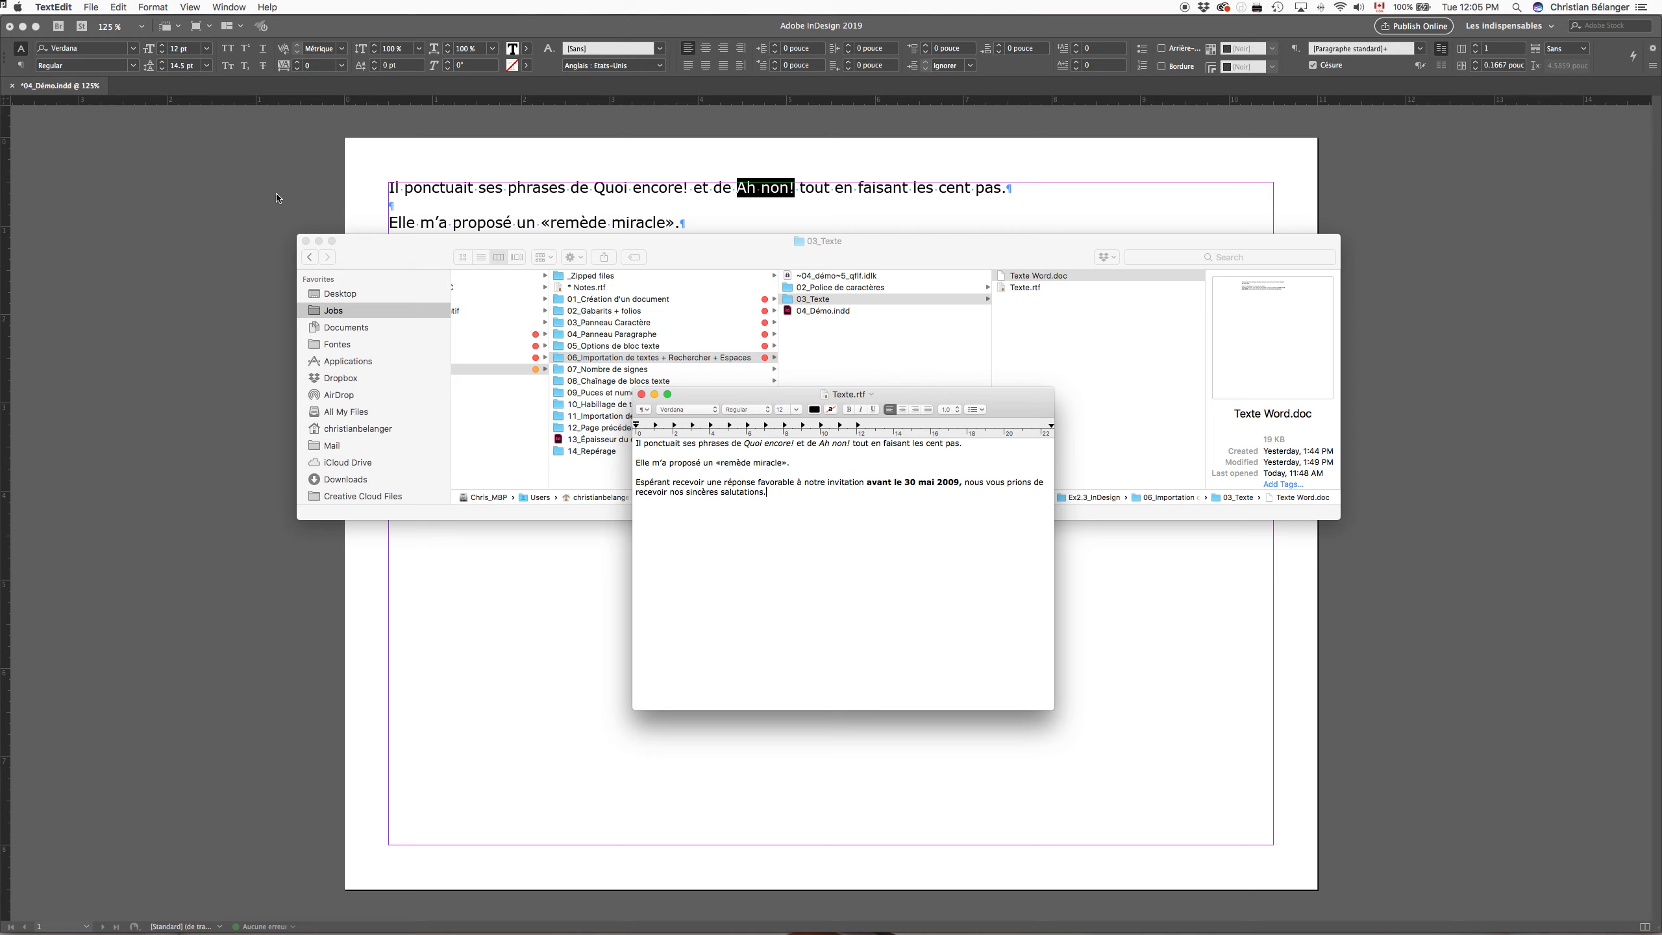
{"action": "left_click", "coordinate": [92, 6]}
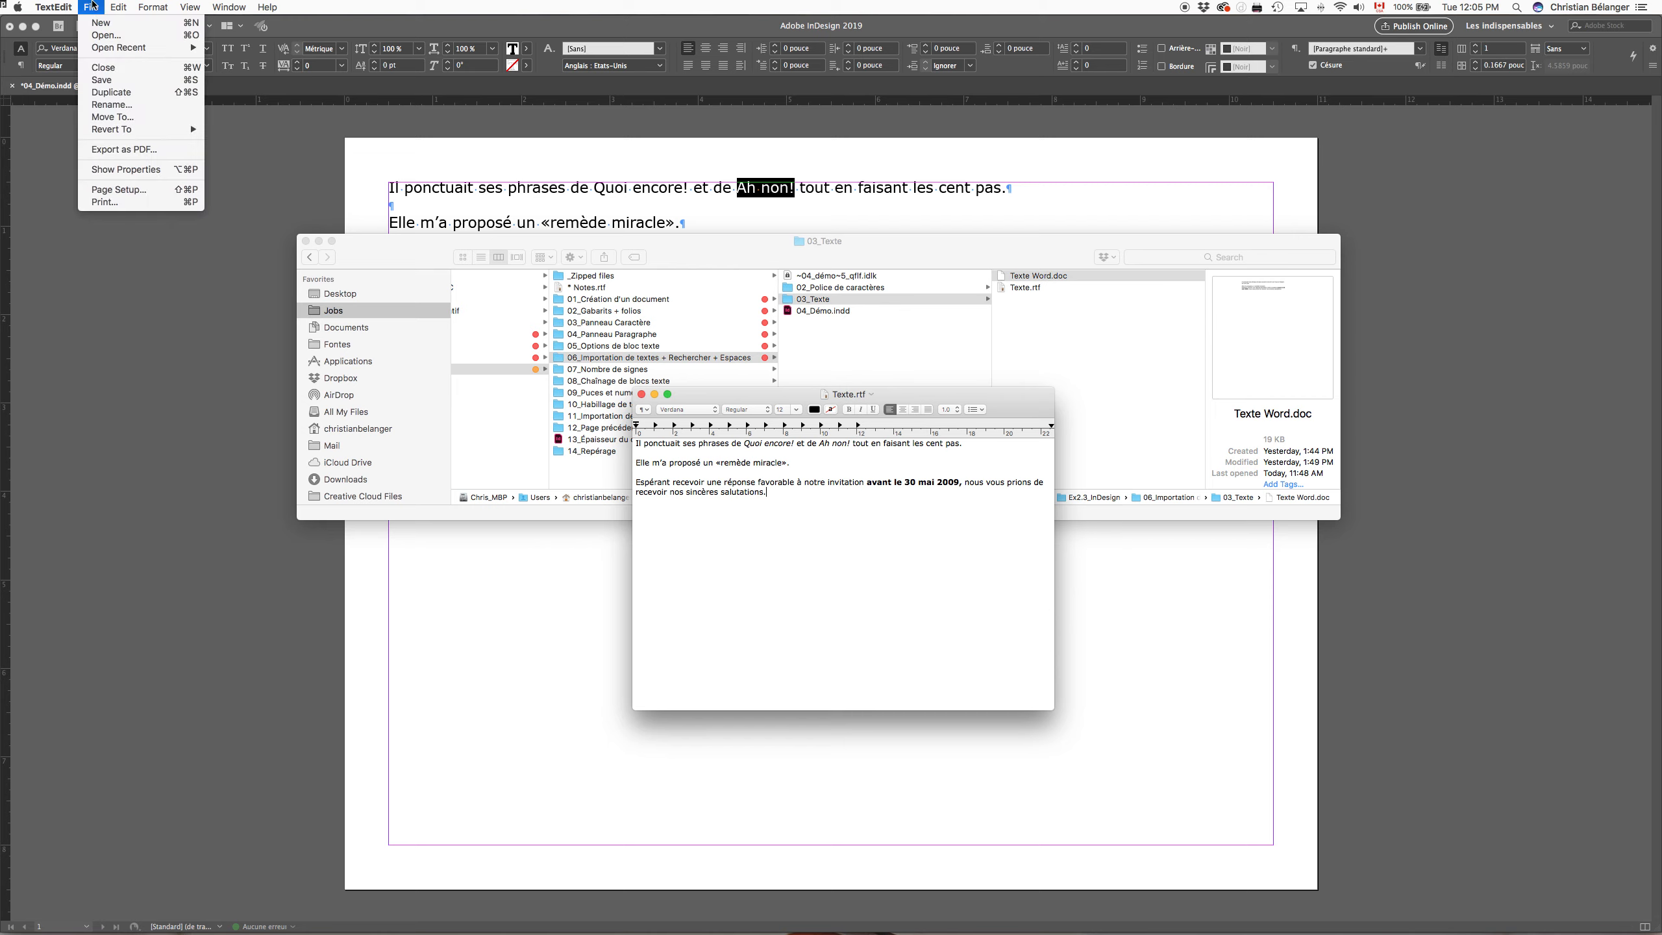
{"action": "left_click", "coordinate": [179, 92]}
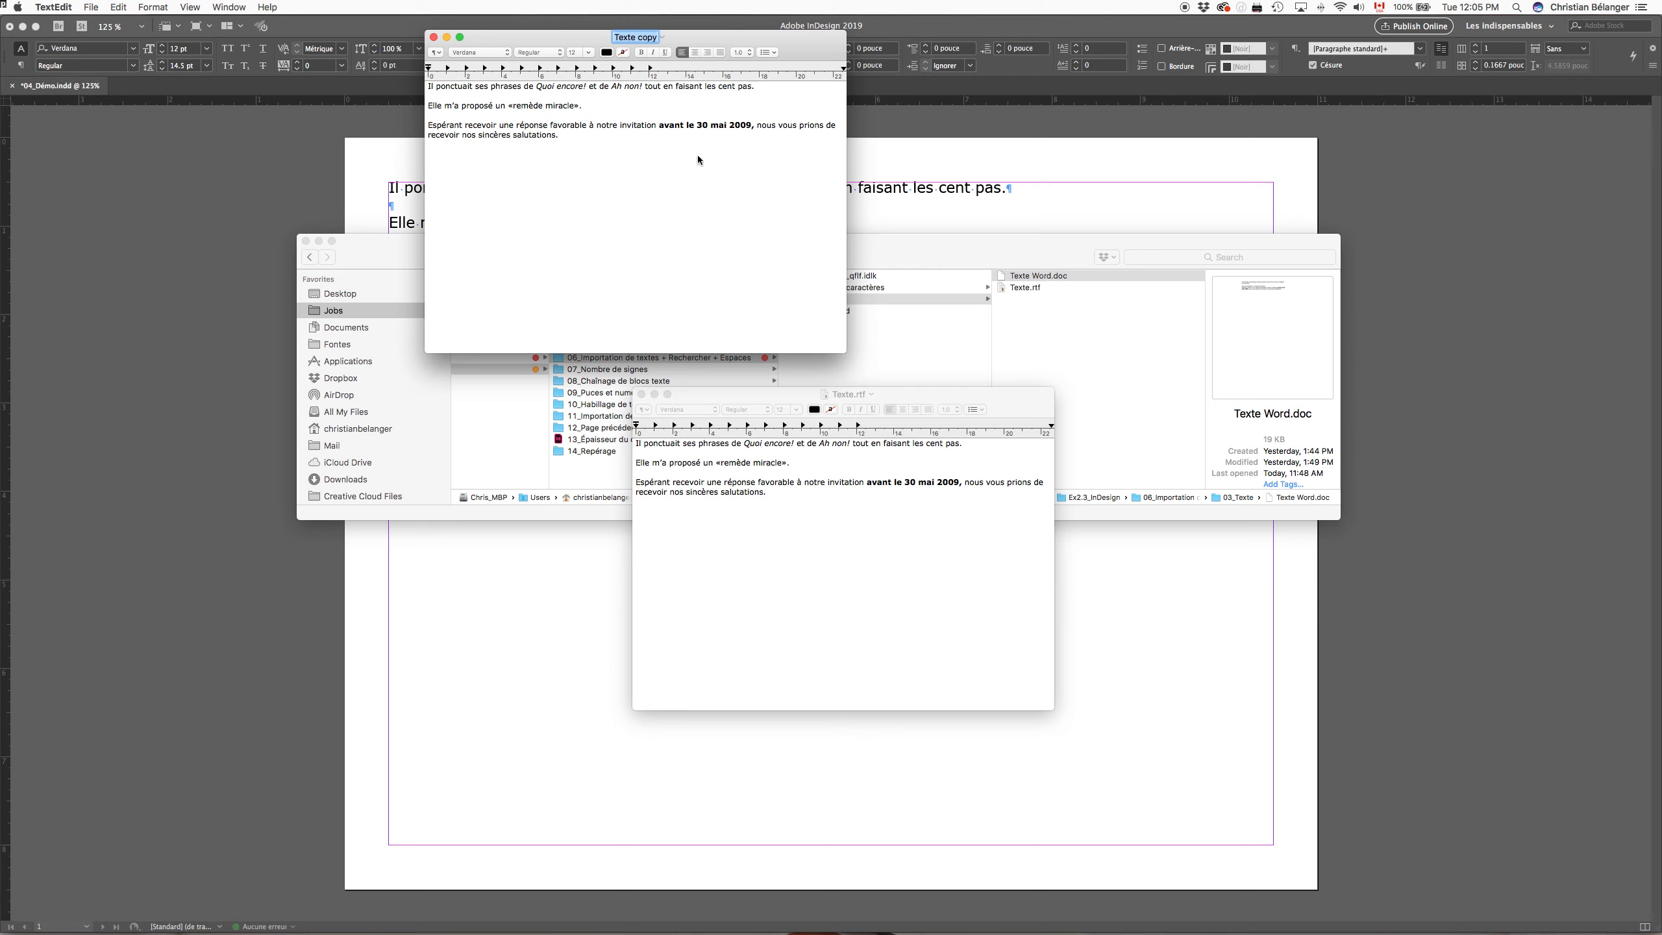
{"action": "left_click", "coordinate": [92, 6]}
{"action": "left_click", "coordinate": [119, 85]}
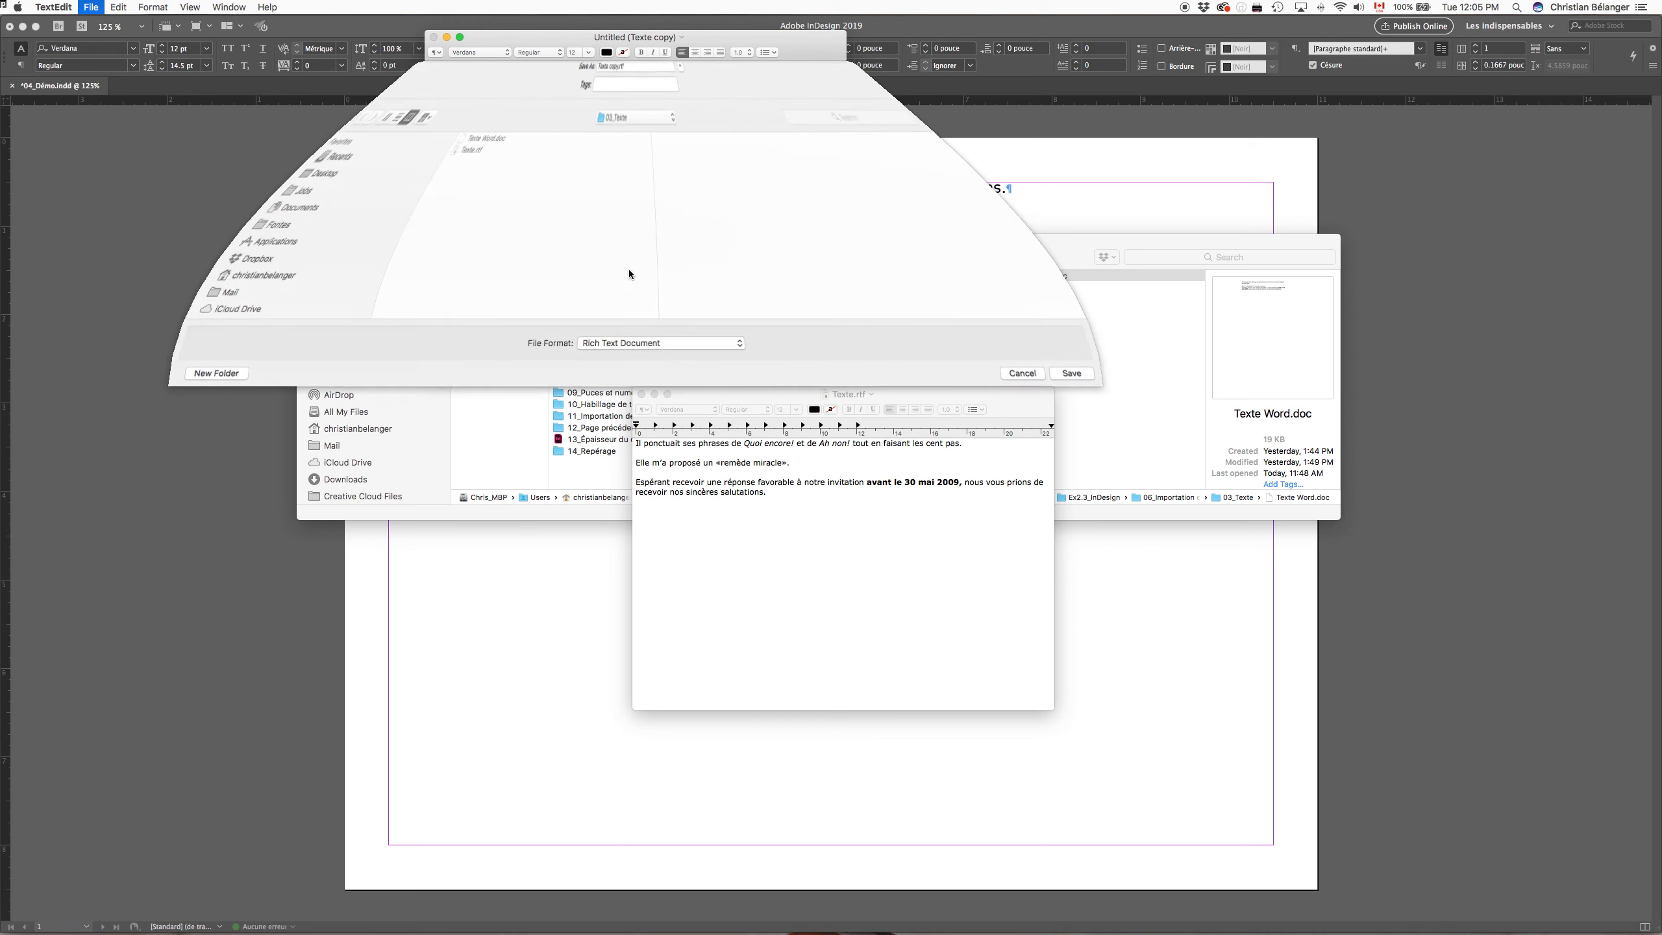
{"action": "left_click", "coordinate": [686, 361]}
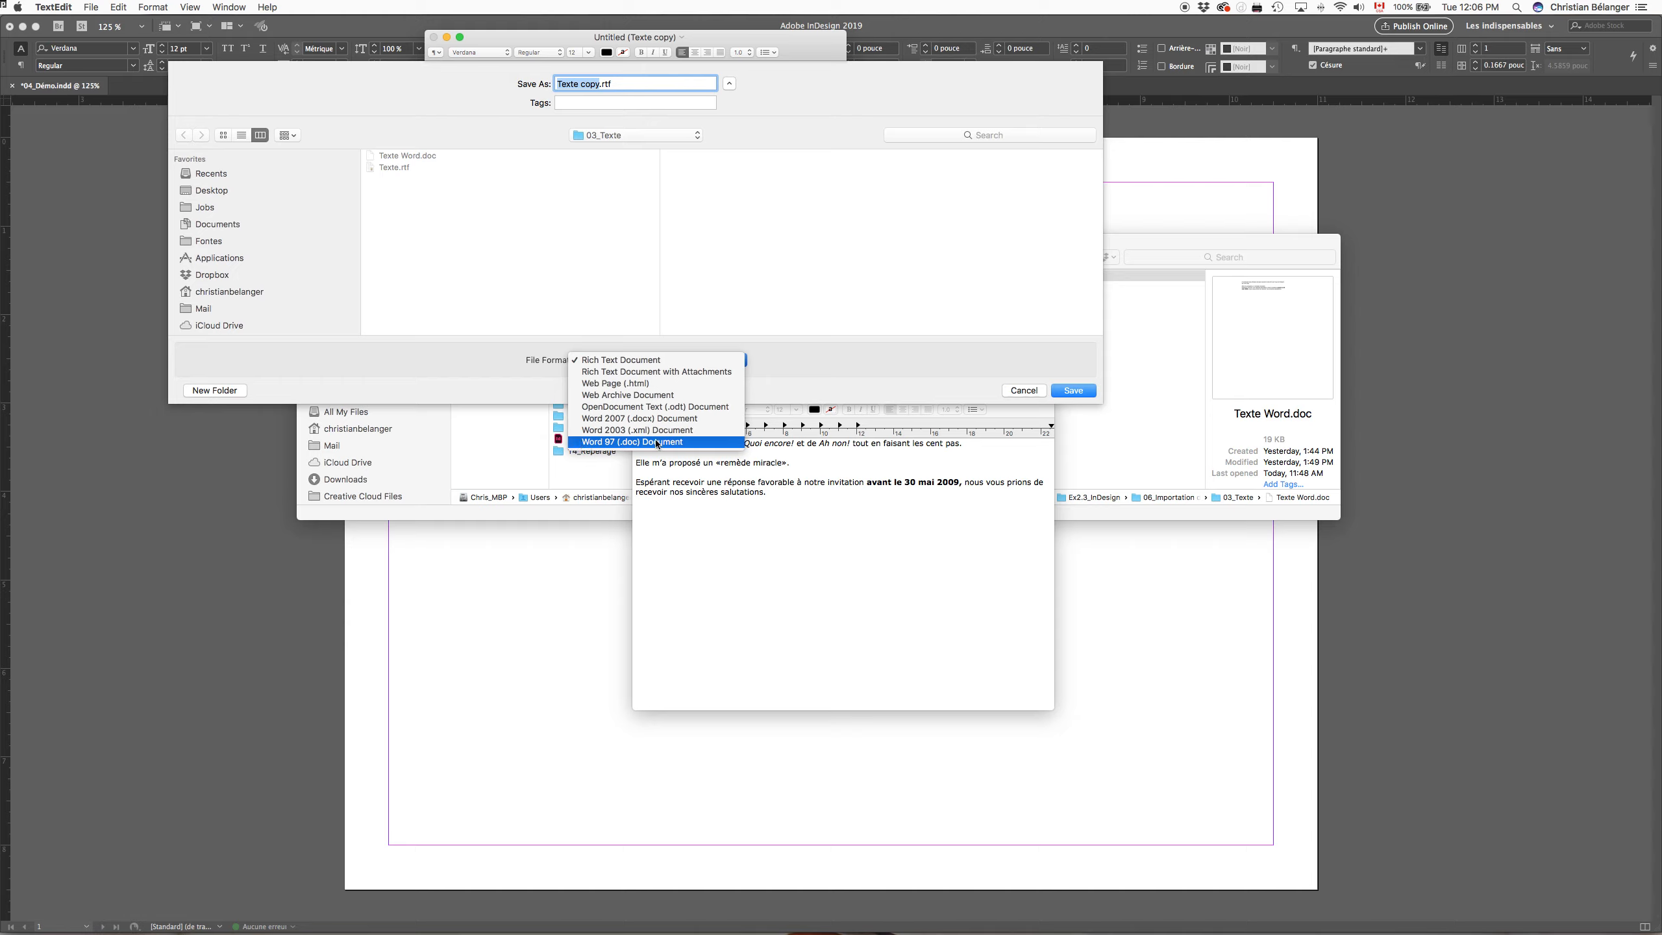
{"action": "left_click", "coordinate": [876, 364]}
{"action": "left_click", "coordinate": [1024, 390]}
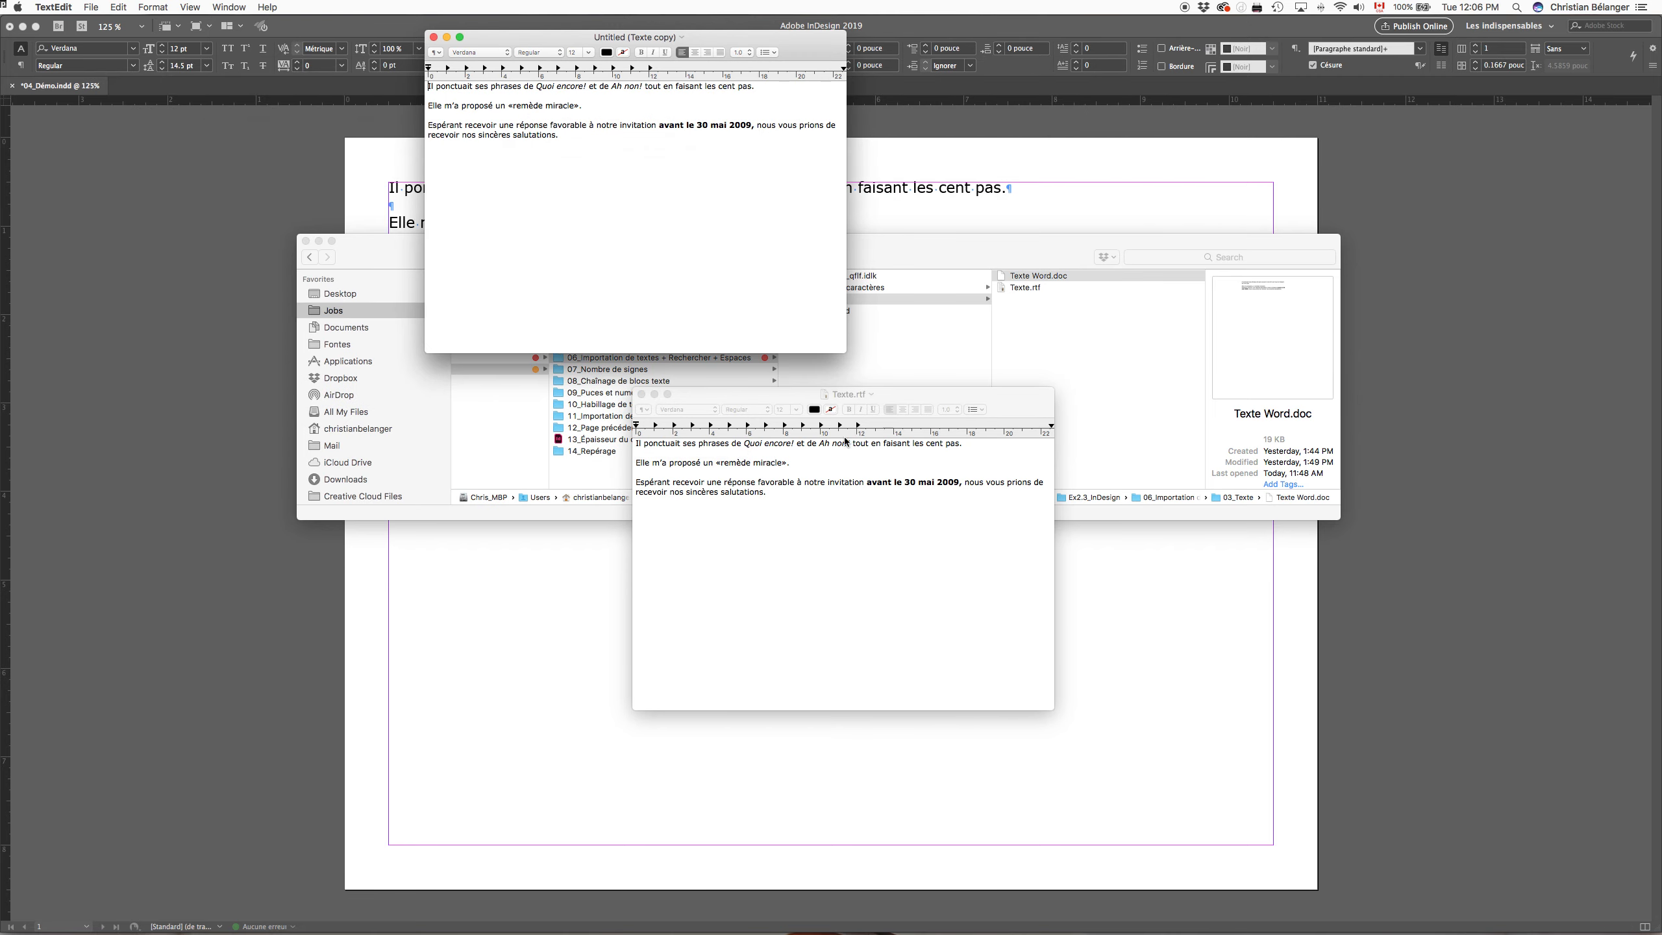
Step: Close the duplicated document, deleting the copy, and close the original Texte.rtf window
{"action": "key", "text": "super+w"}
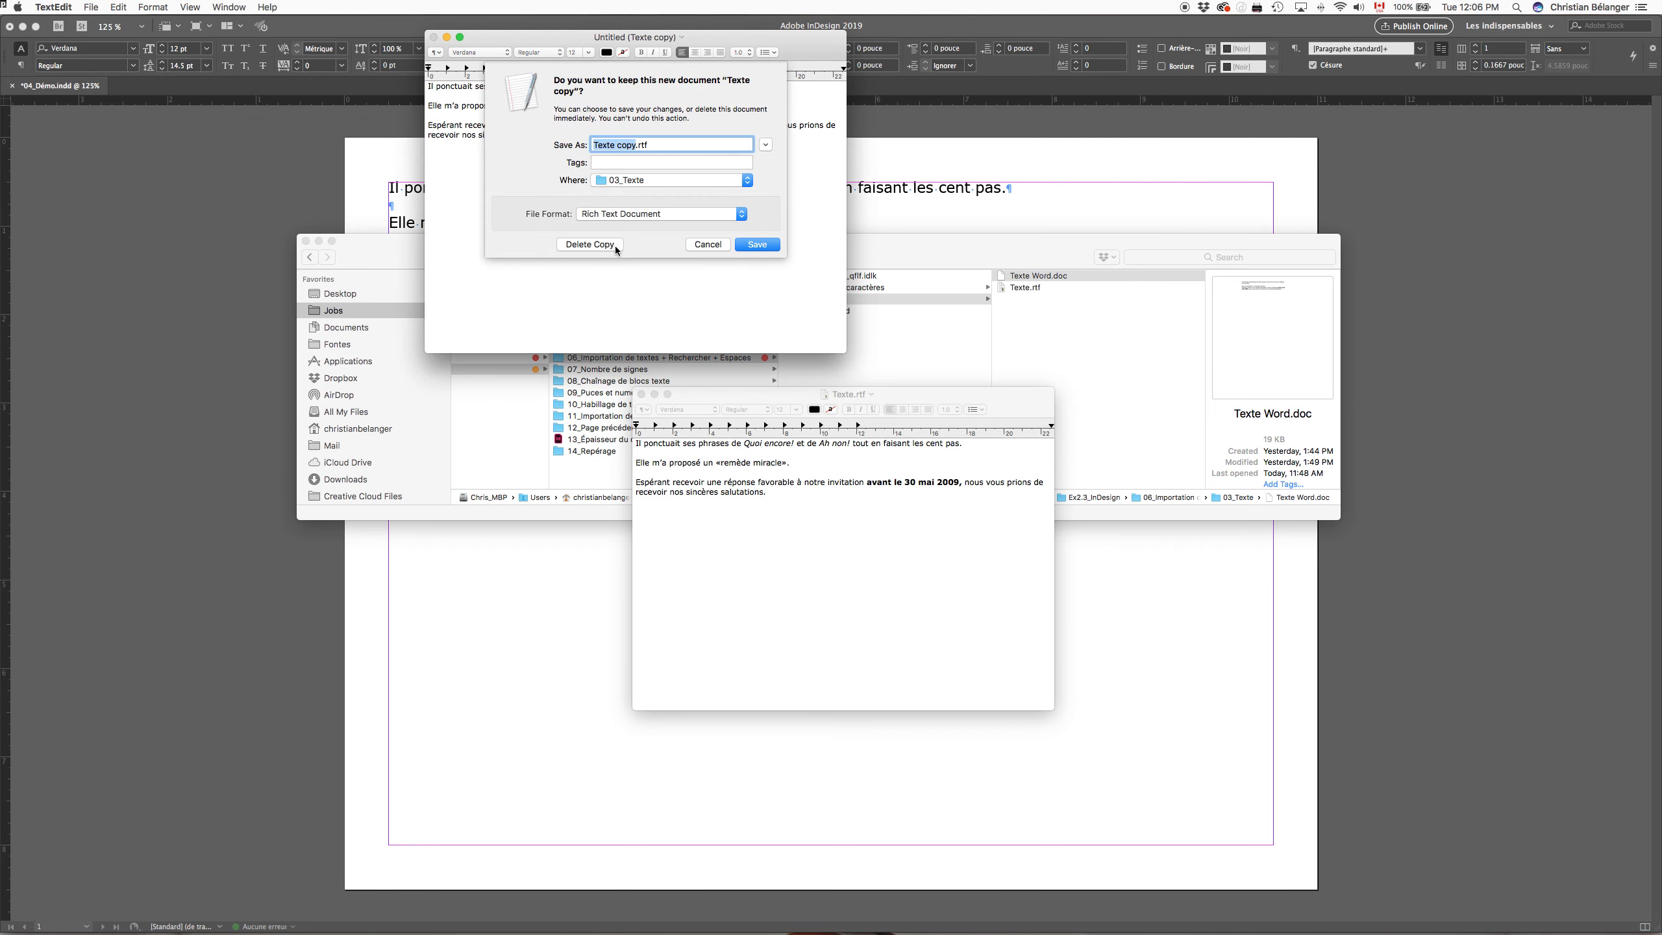
{"action": "left_click", "coordinate": [612, 245]}
{"action": "key", "text": "super+w"}
Step: Preview Texte Word.doc again in Finder to examine its italic and bold passages
{"action": "left_click", "coordinate": [1038, 277]}
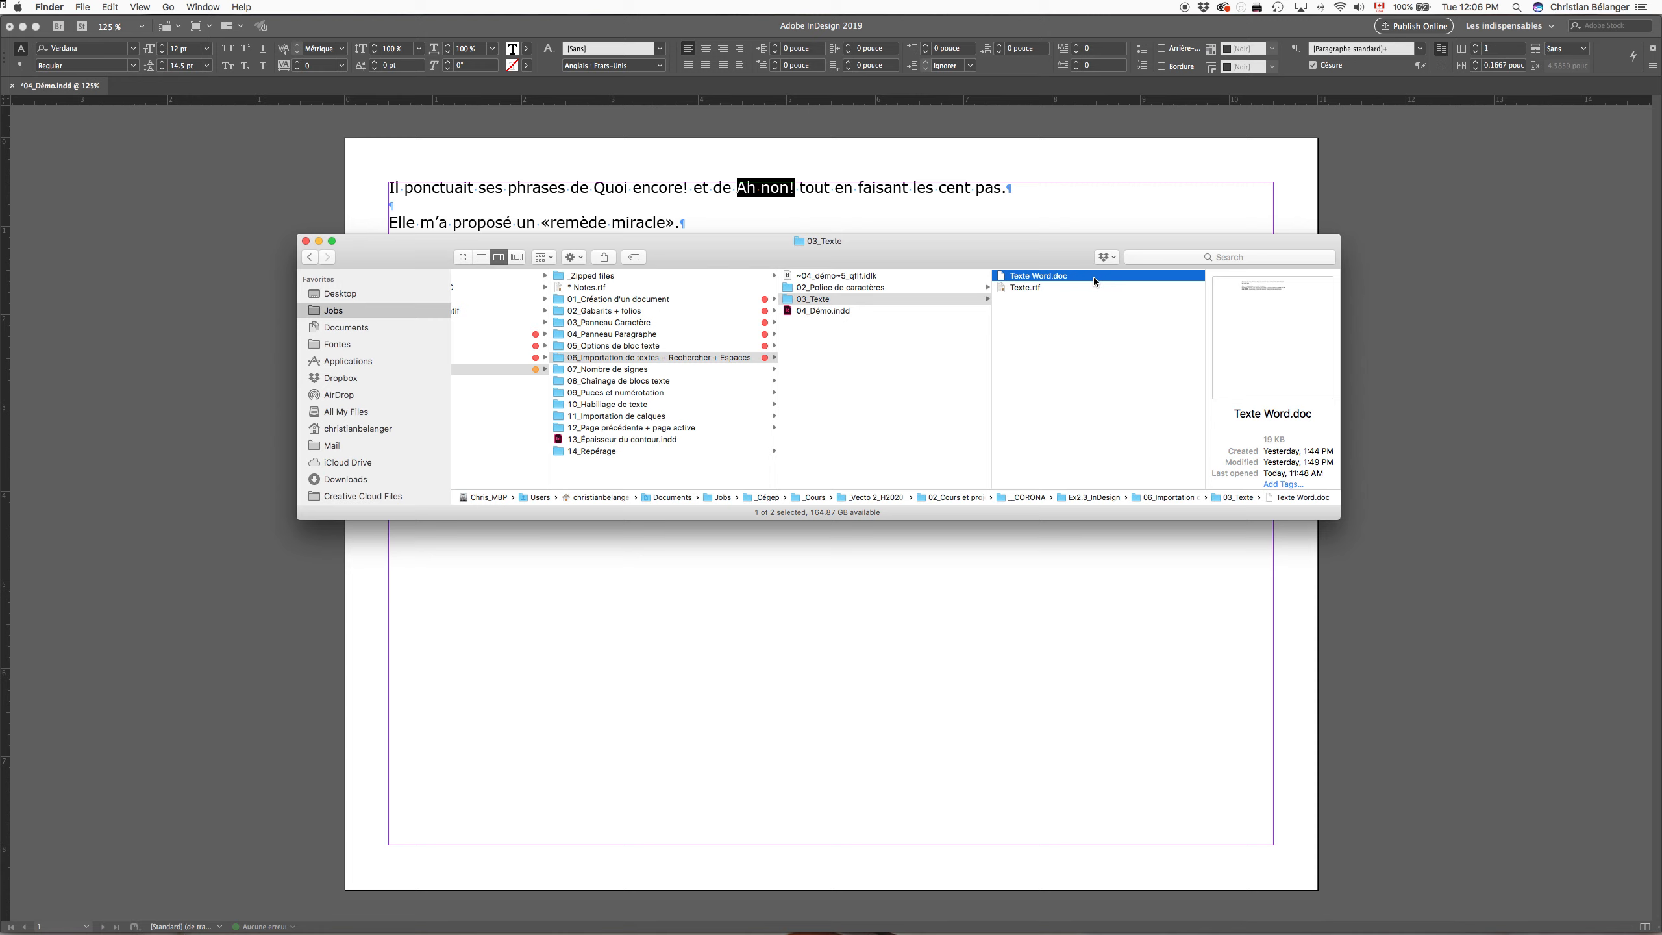
{"action": "key", "text": "space"}
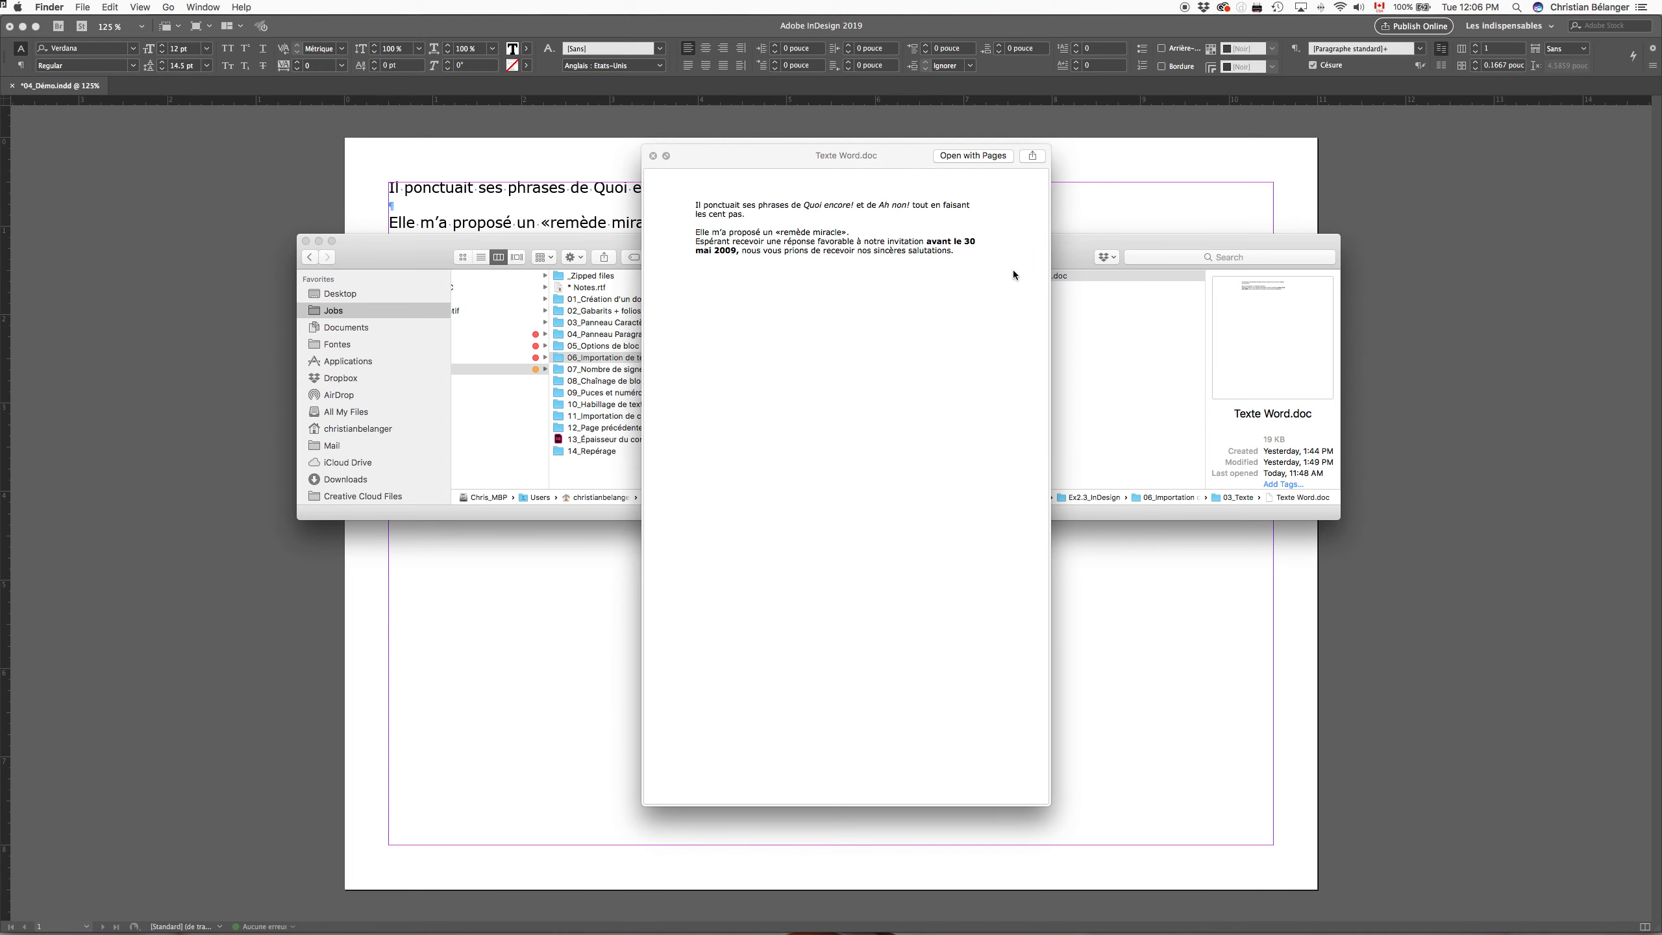
{"action": "key", "text": "space"}
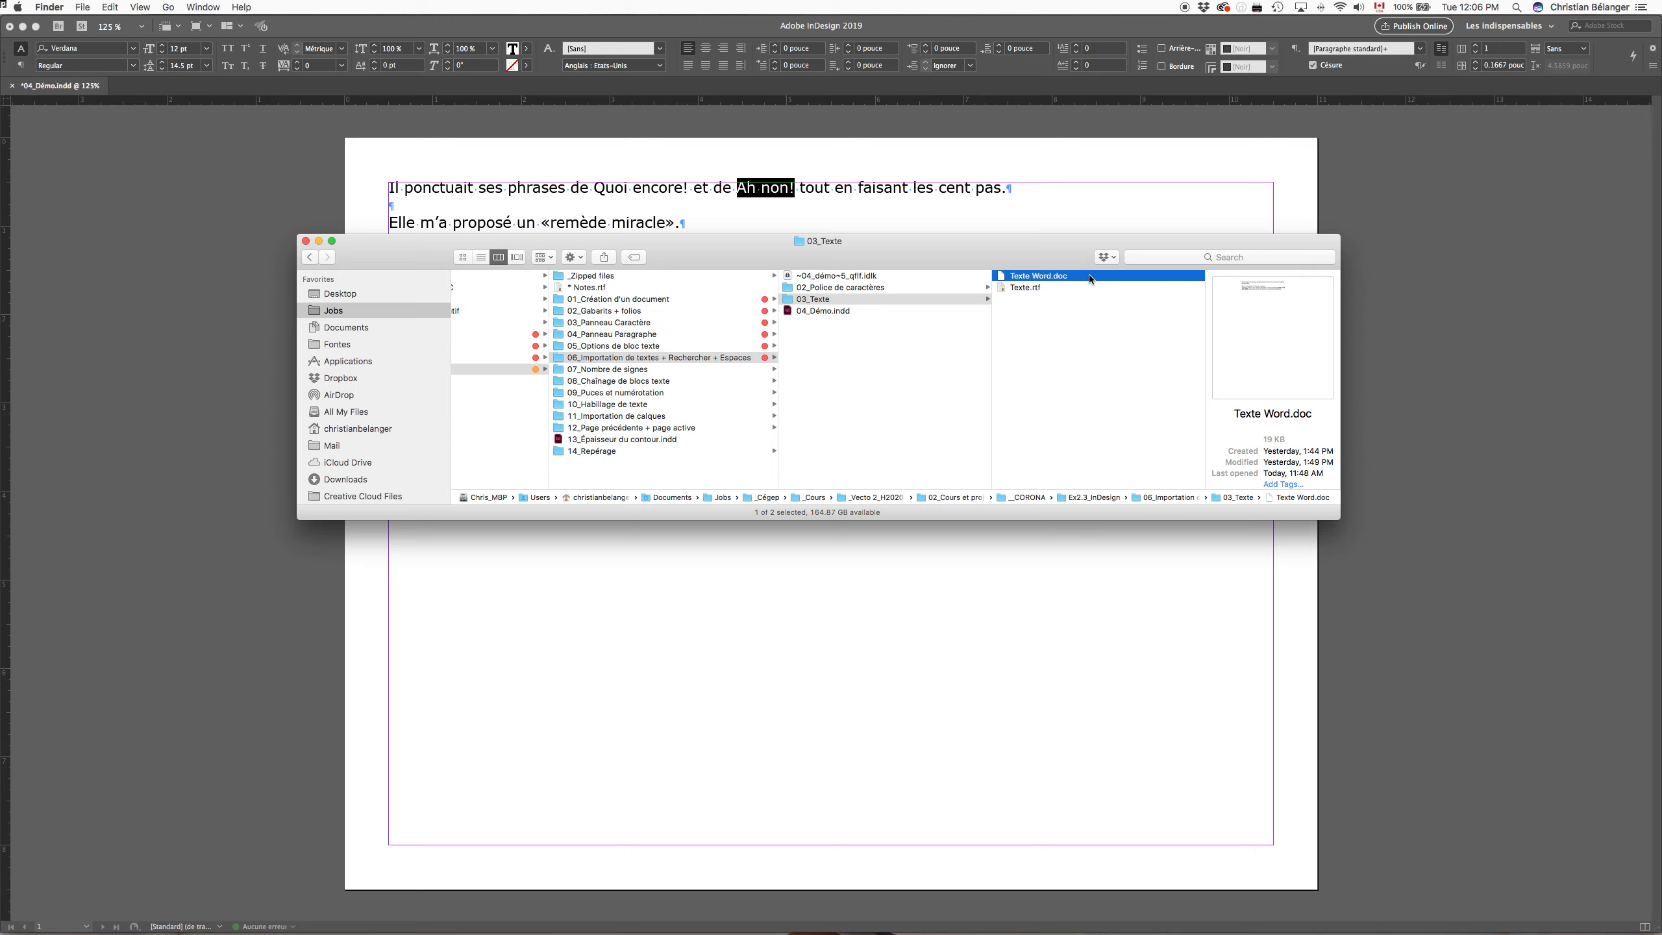
{"action": "key", "text": "space"}
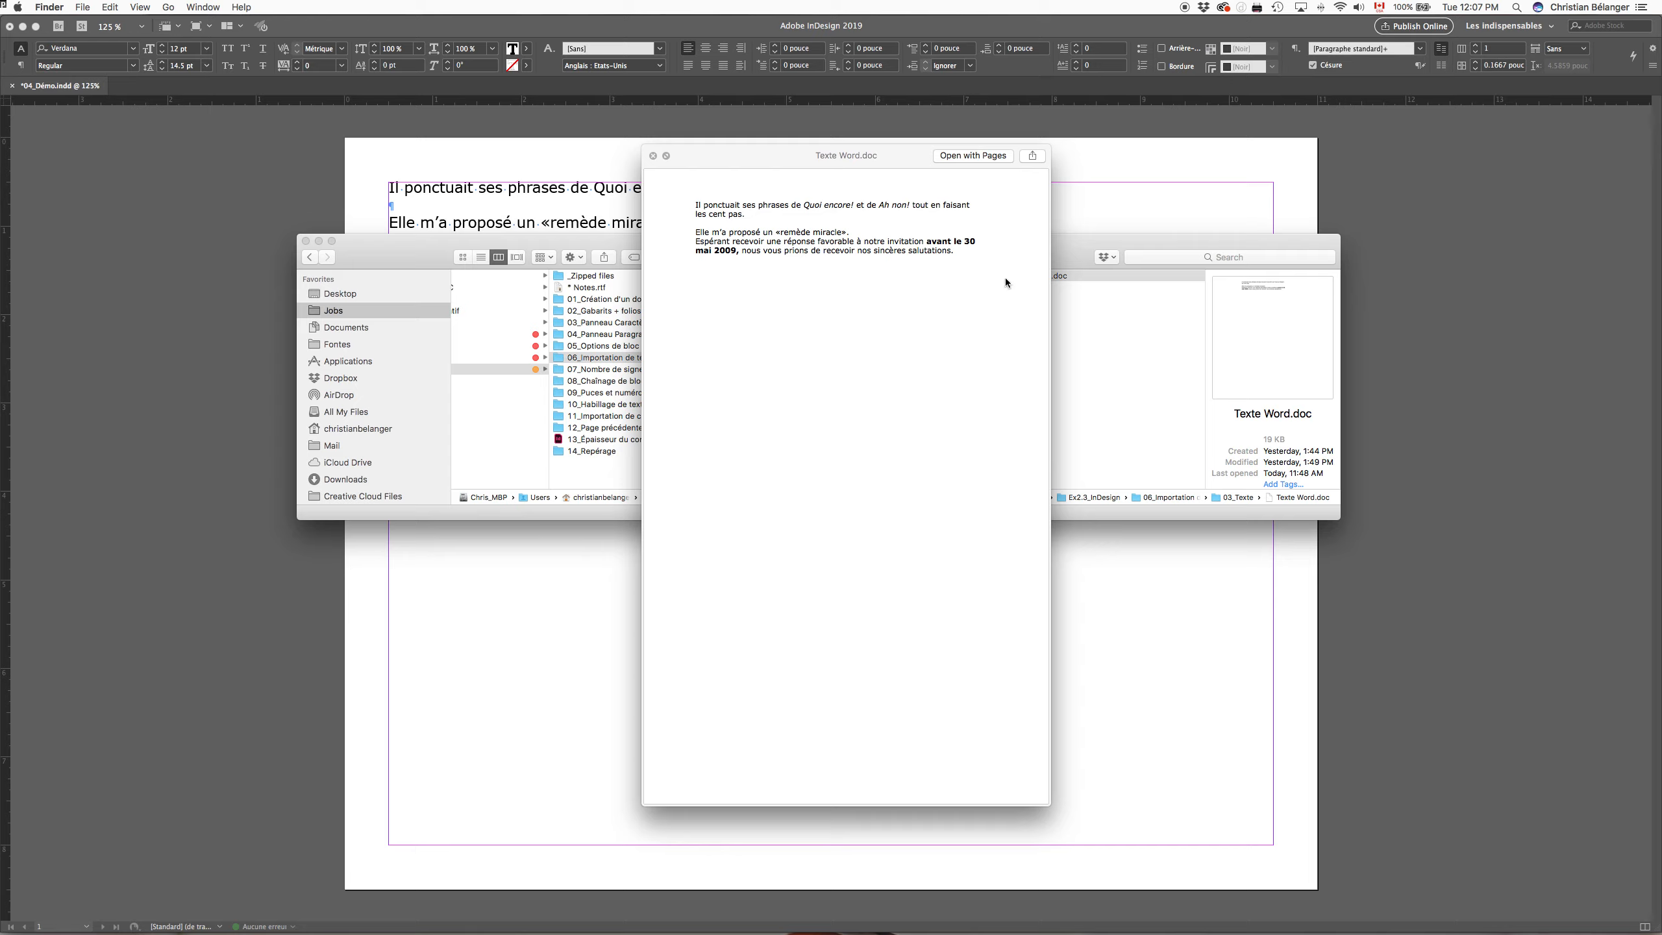
{"action": "key", "text": "space"}
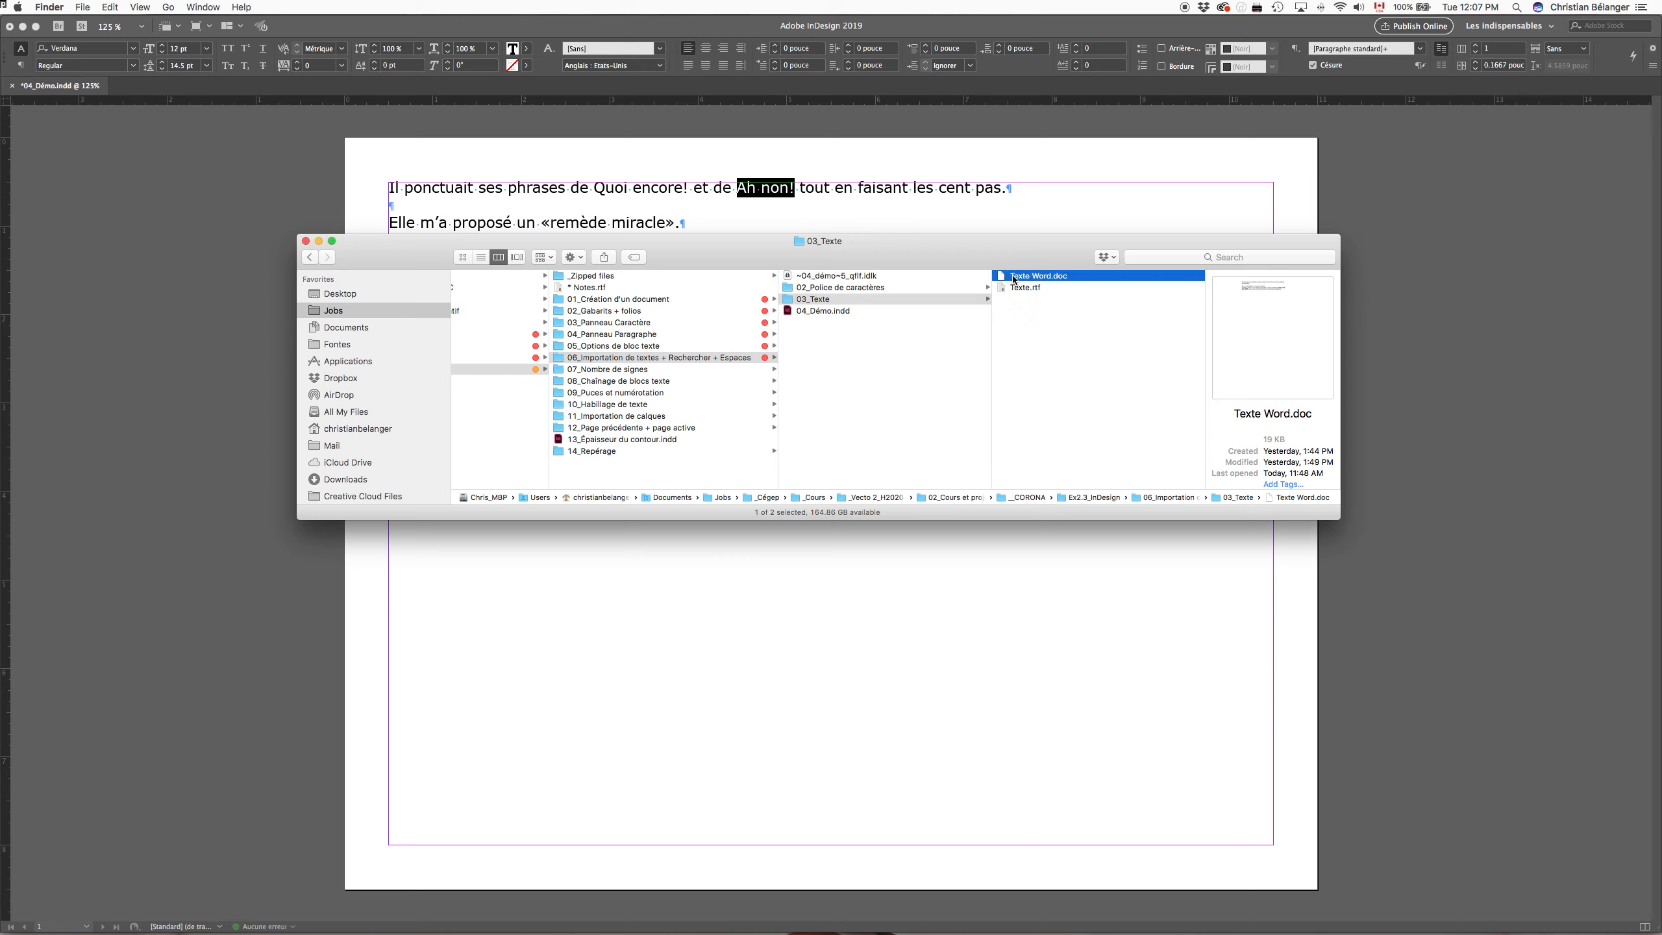
Step: Open Texte Word.doc in Pages, check its paragraph spacing and close the document
{"action": "double_click", "coordinate": [1086, 280]}
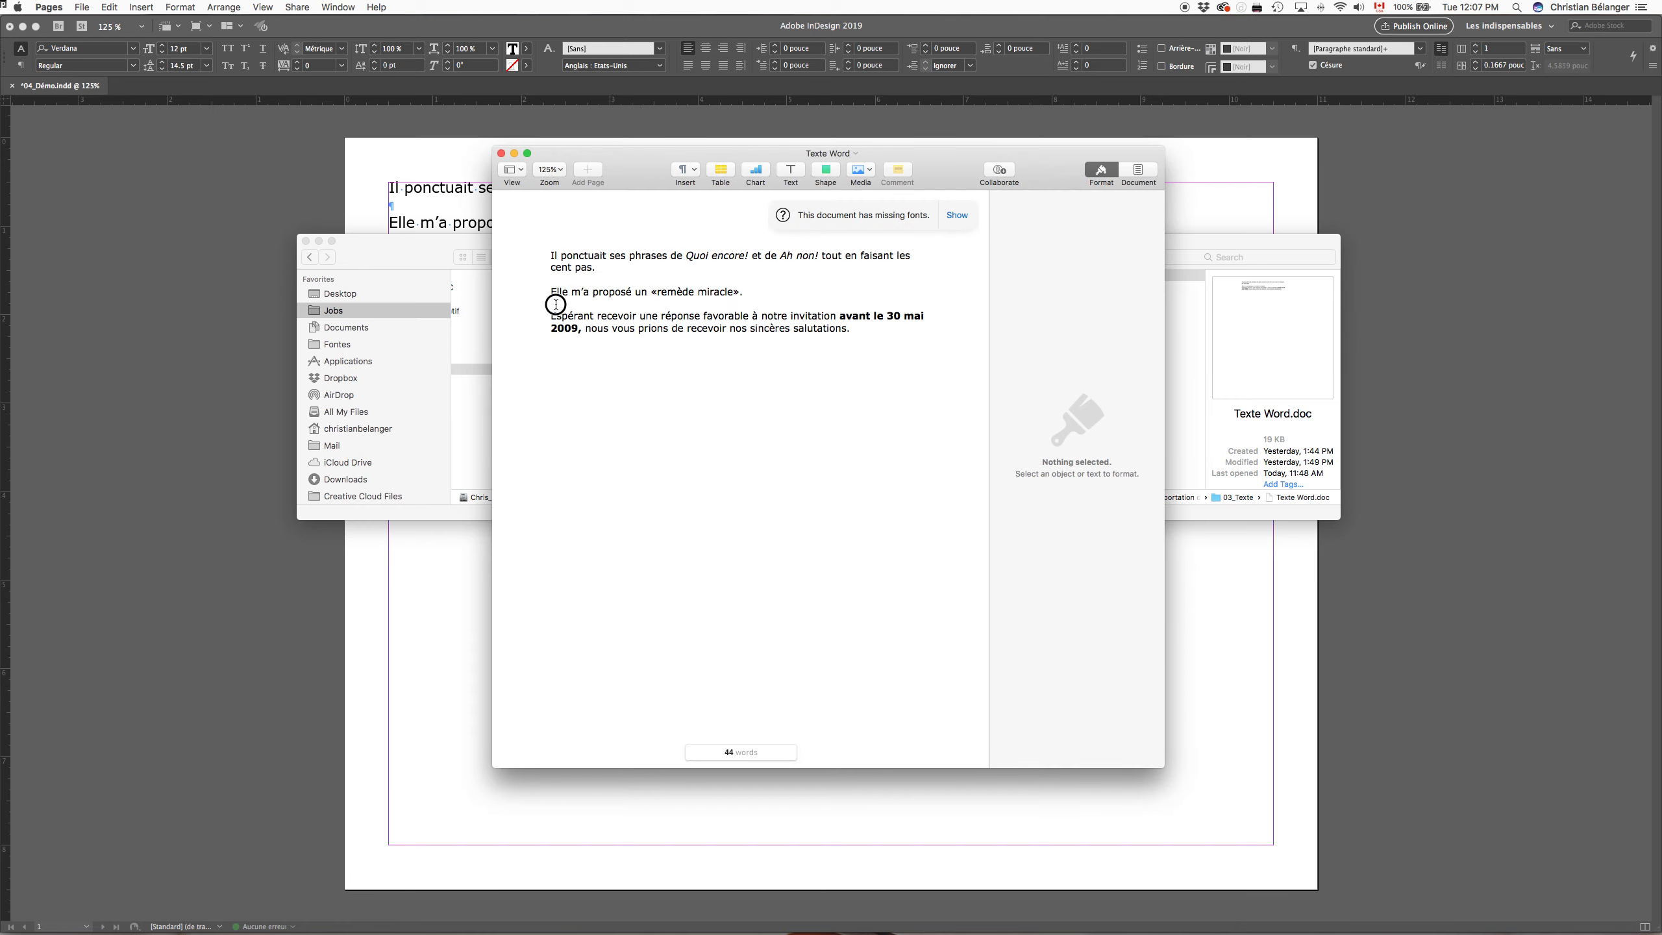
{"action": "left_click", "coordinate": [556, 304]}
{"action": "key", "text": "cmd+w"}
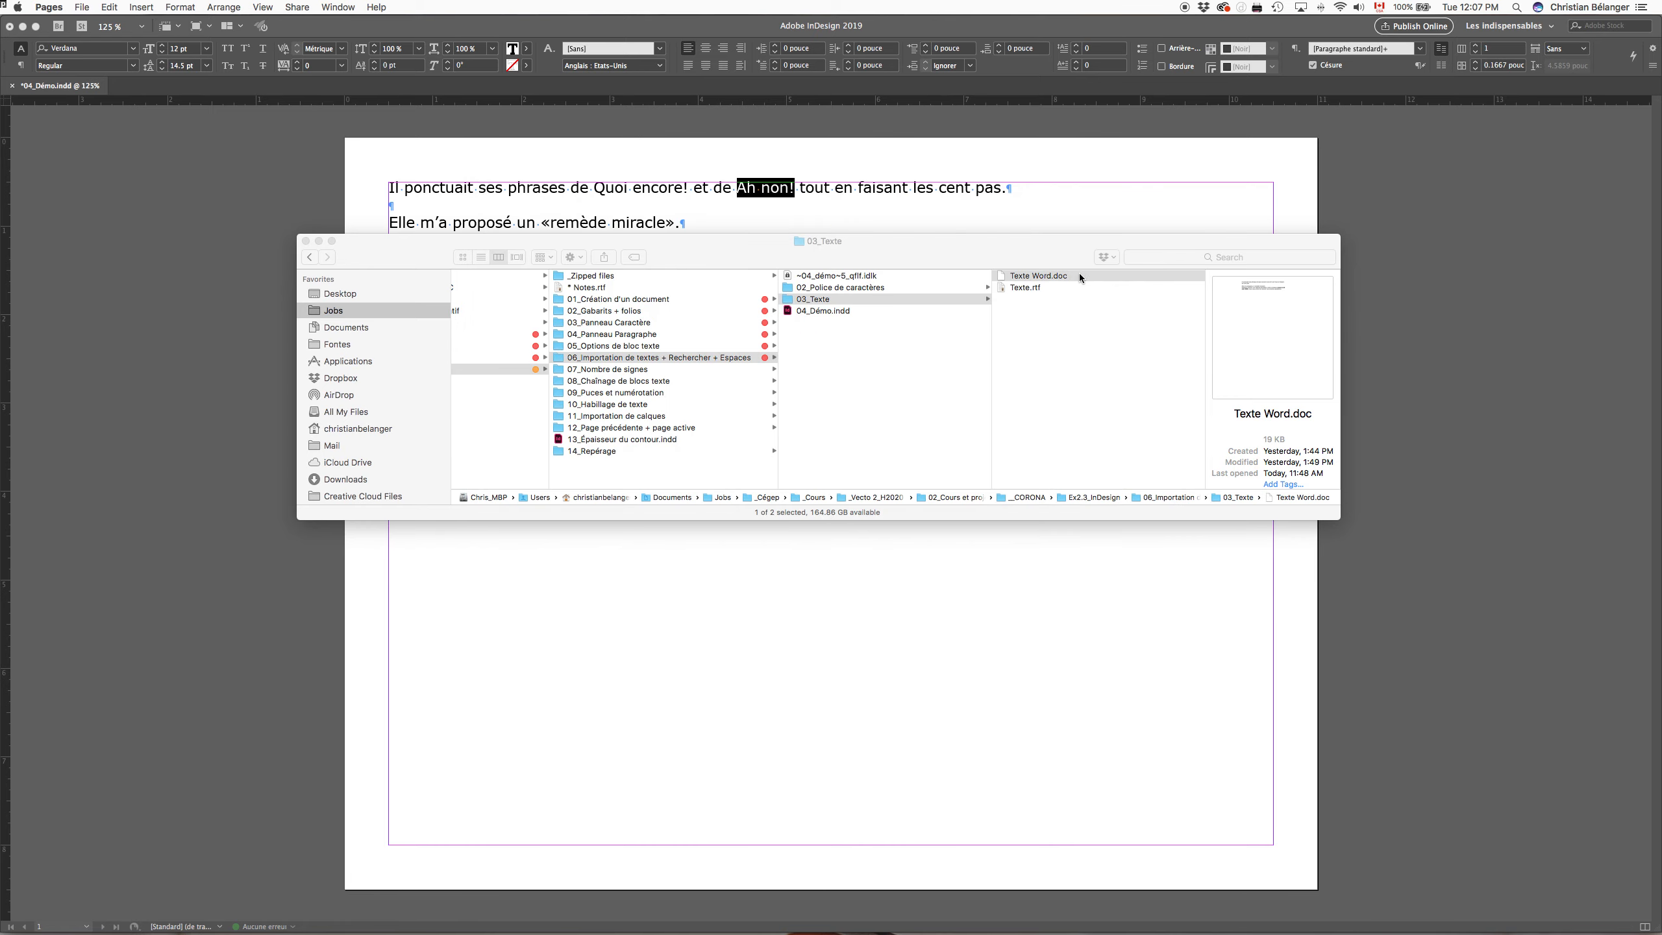
Step: Quit the open text application and move the 03_Texte Finder window below the text placed on the page
{"action": "left_click_drag", "start_coordinate": [1080, 279], "coordinate": [804, 911]}
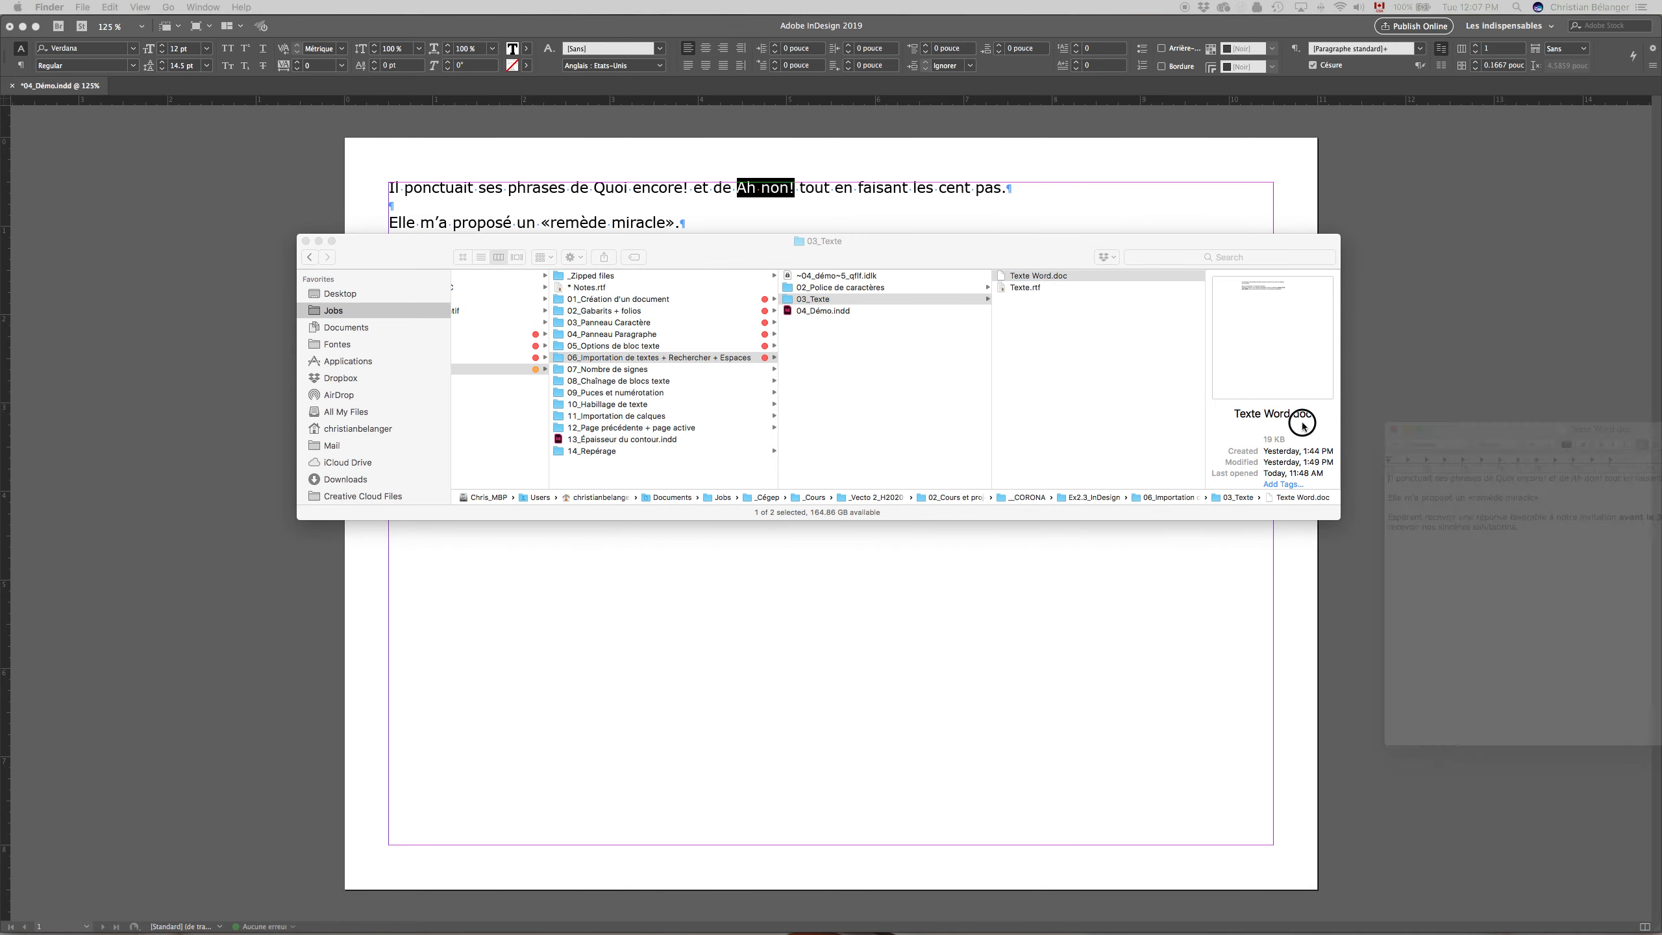
{"action": "key", "text": "super+q"}
{"action": "left_click", "coordinate": [1061, 254]}
{"action": "left_click_drag", "start_coordinate": [1060, 253], "coordinate": [1061, 368]}
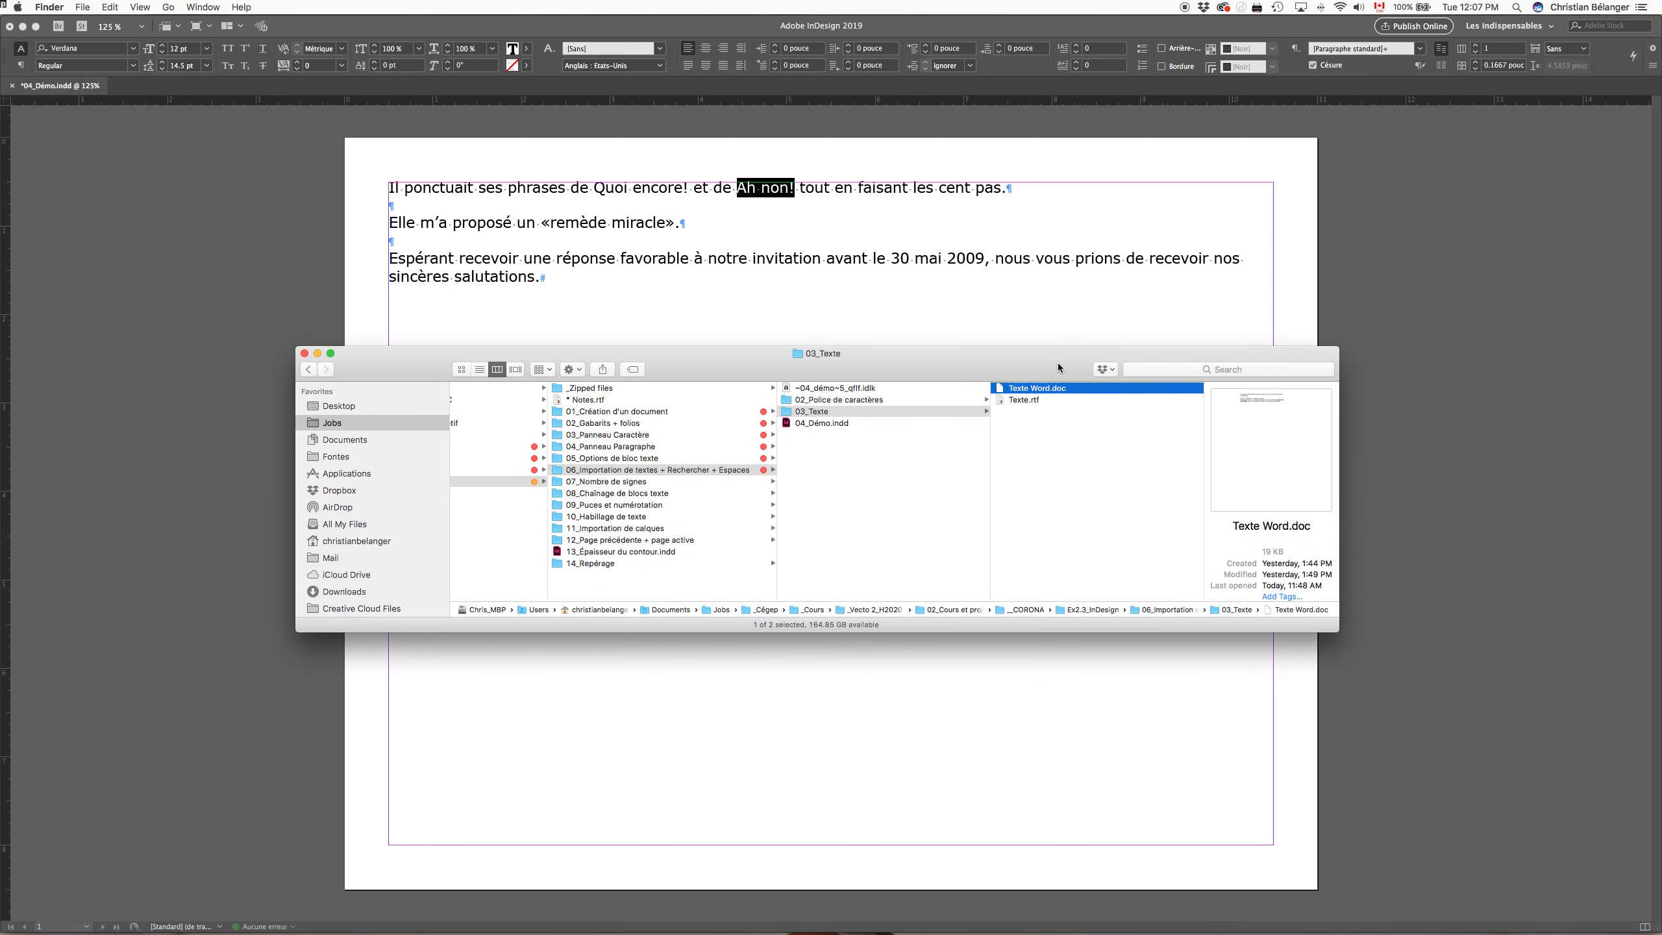
Step: Preview Texte Word.doc against the placed text, close the preview and switch back to InDesign
{"action": "key", "text": "space"}
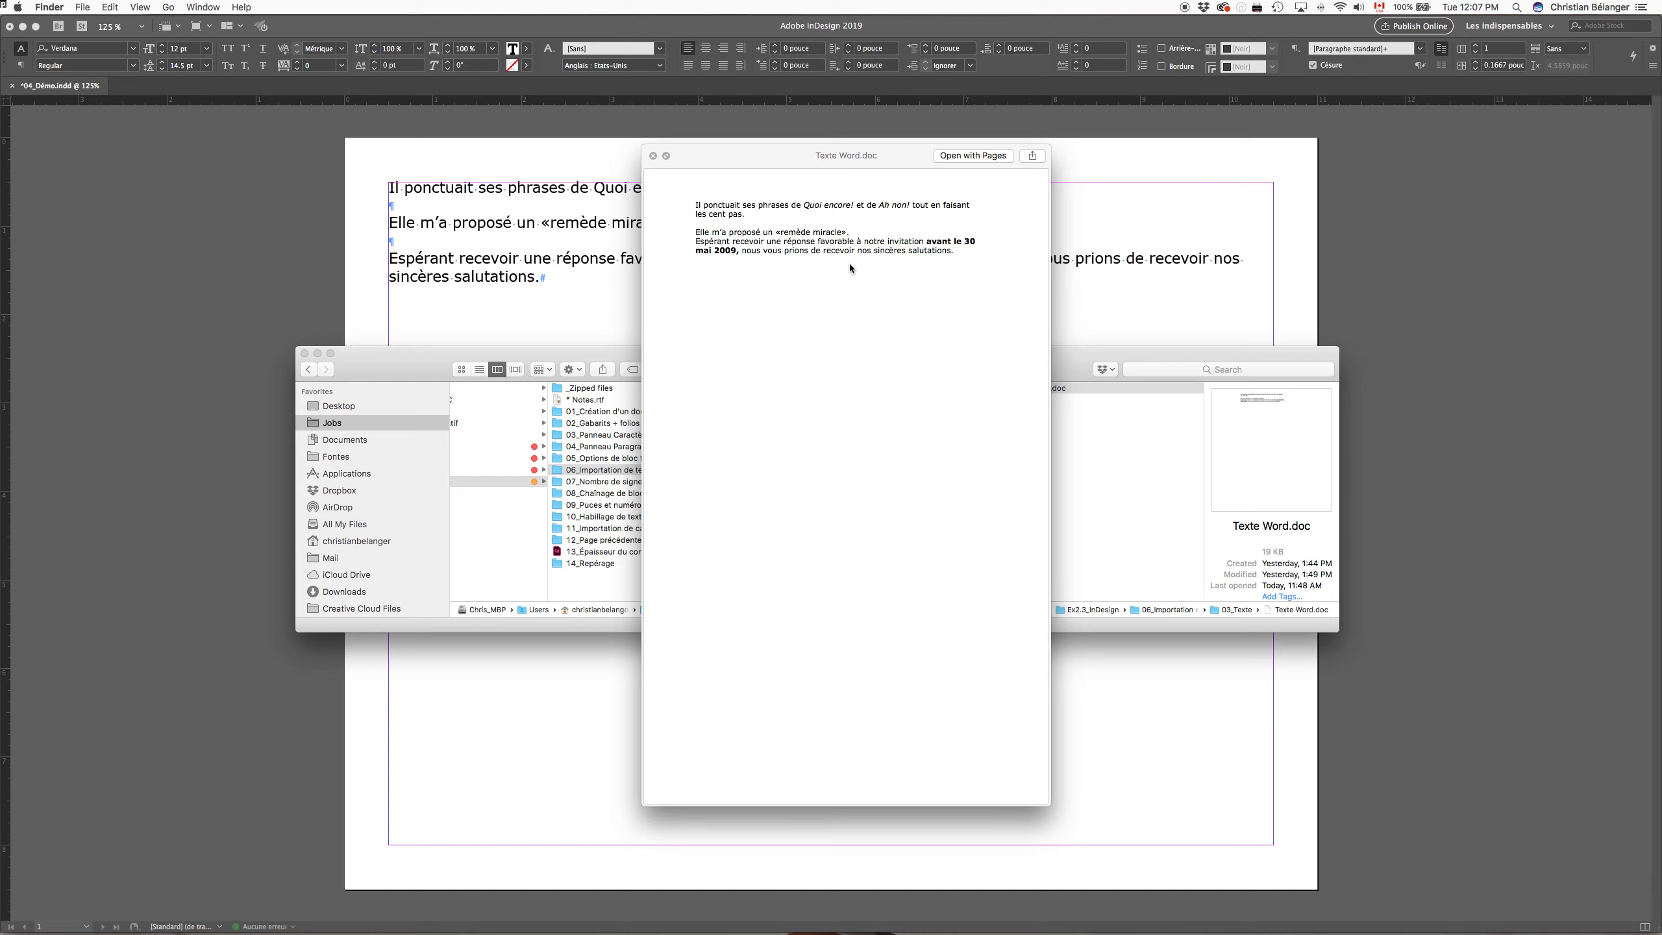
{"action": "key", "text": "space"}
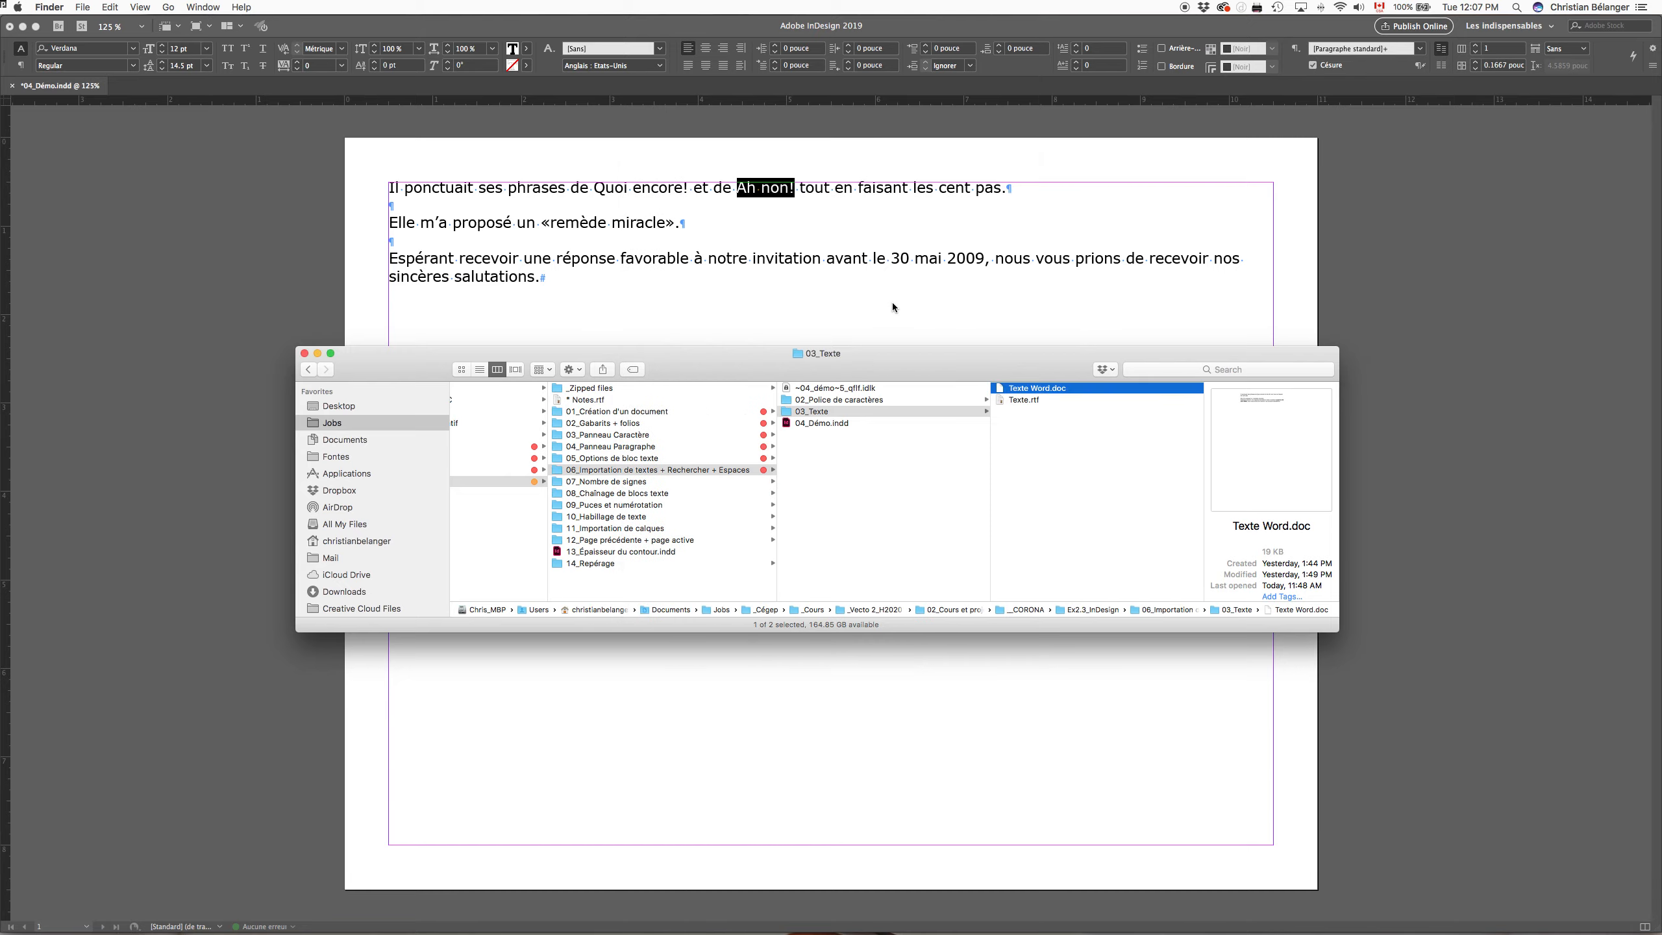
{"action": "left_click", "coordinate": [883, 299]}
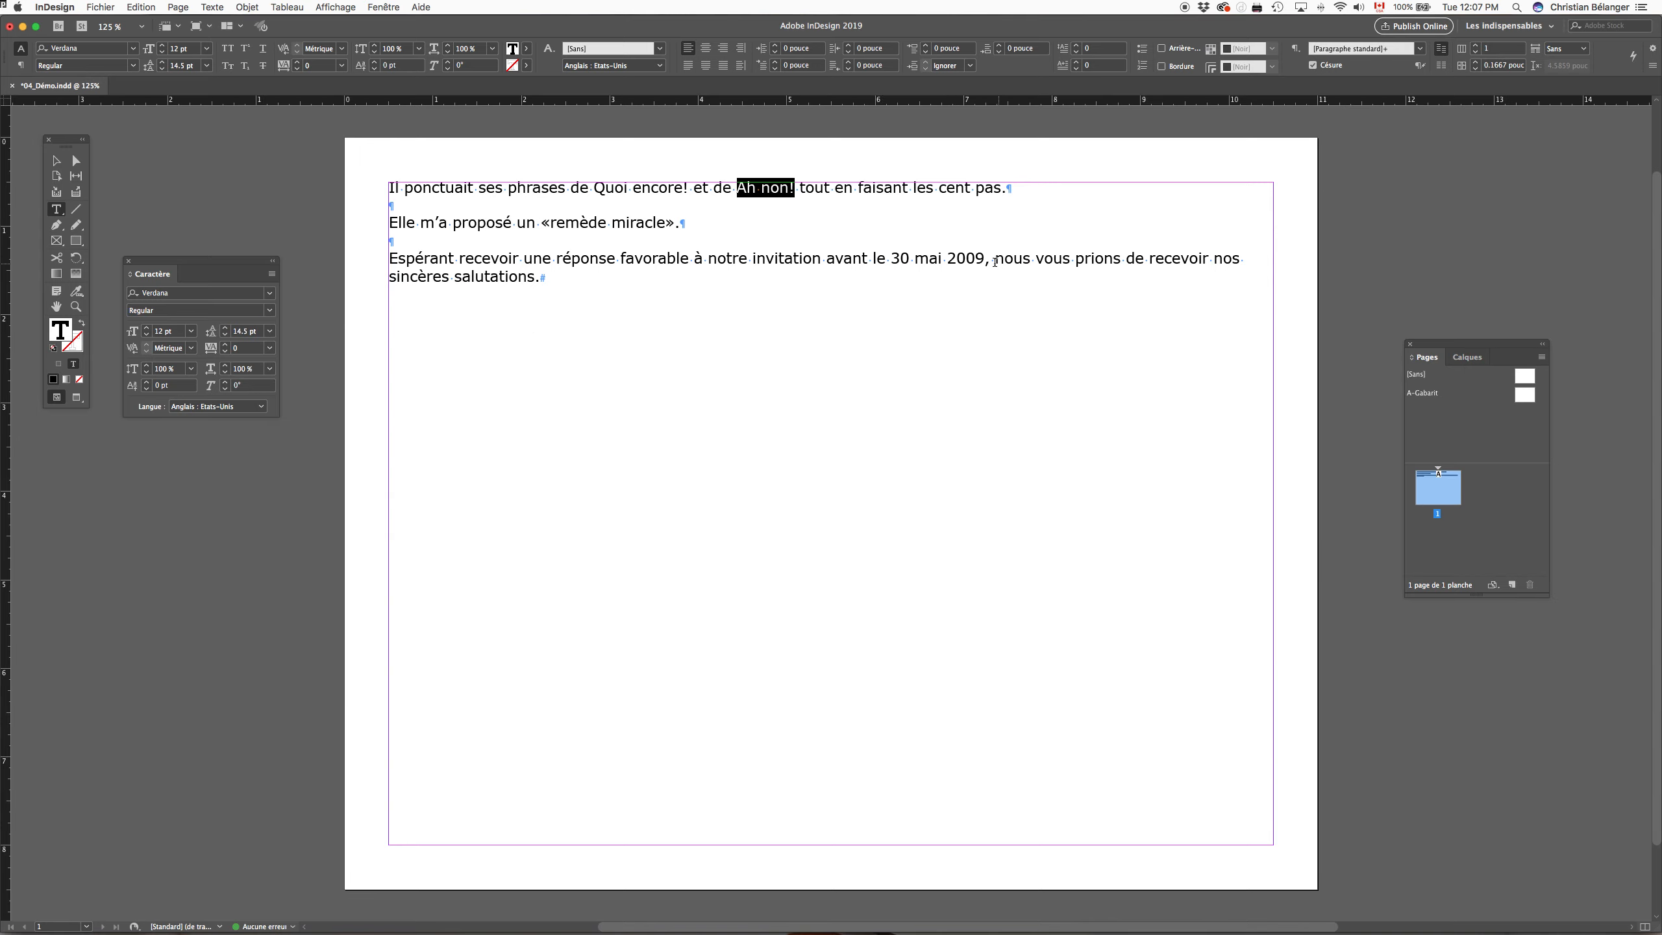
Step: Delete the text frame holding the imported RTF text from the page
{"action": "left_click", "coordinate": [367, 269], "text": "super"}
{"action": "key", "text": "v"}
{"action": "left_click", "coordinate": [601, 269]}
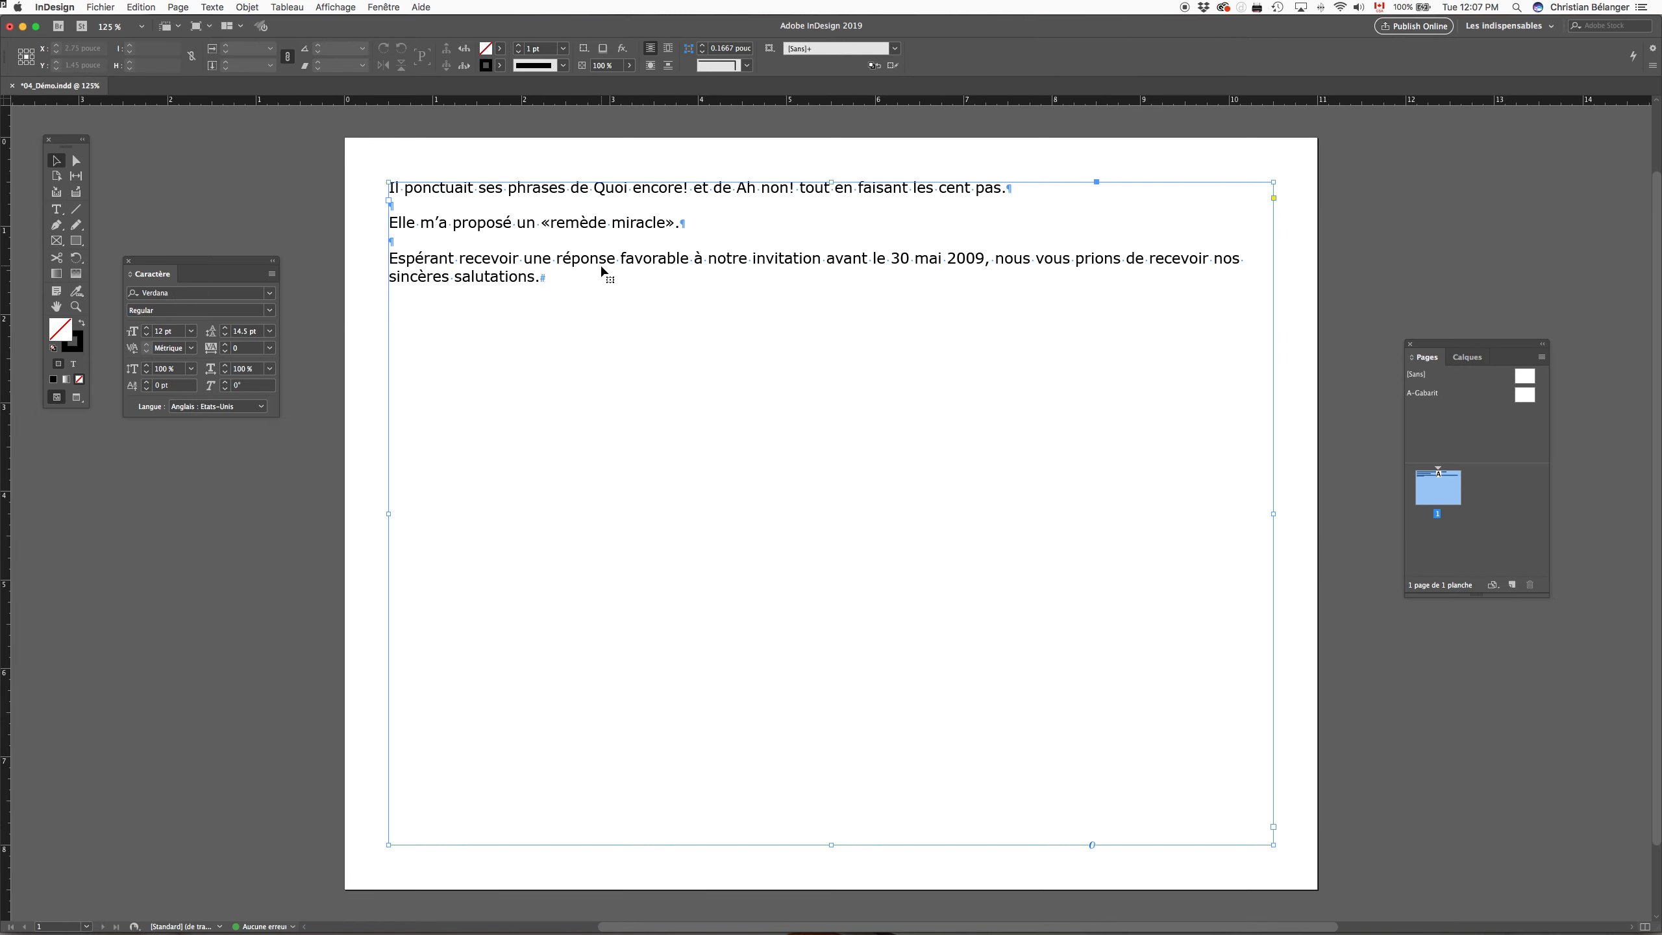
{"action": "left_click_drag", "start_coordinate": [636, 230], "coordinate": [741, 298]}
{"action": "key", "text": "Delete"}
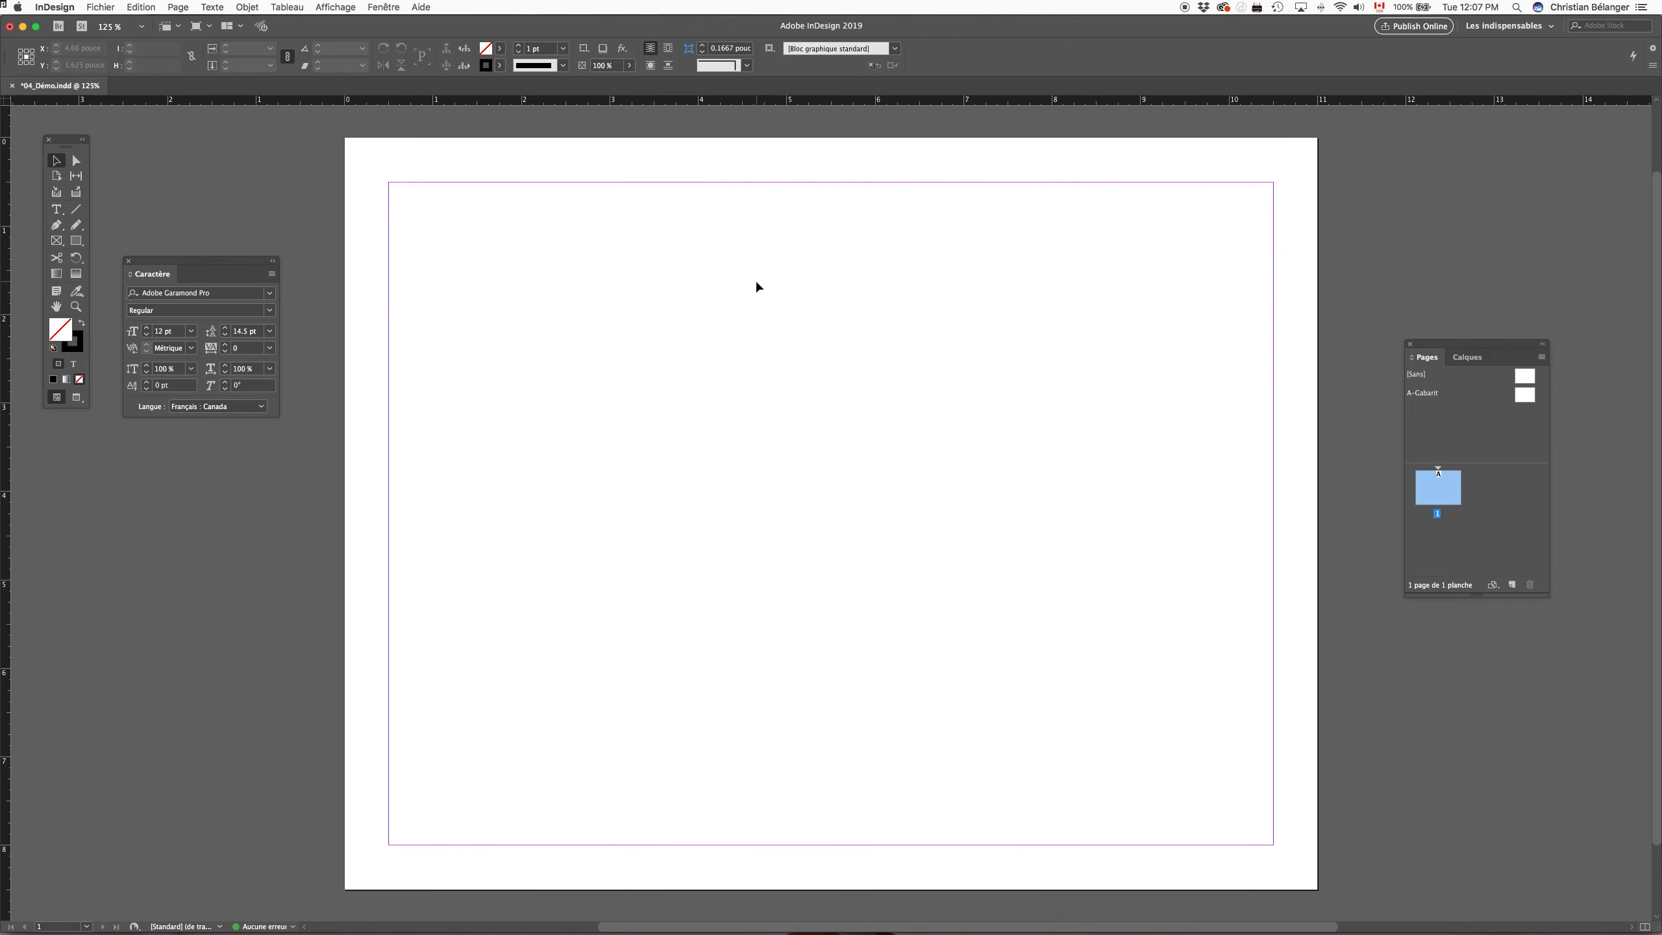
Step: Import Texte Word.doc with "Conserver les remplacements locaux" enabled in the import options and place it at the page's margin corner
{"action": "key", "text": "super+d"}
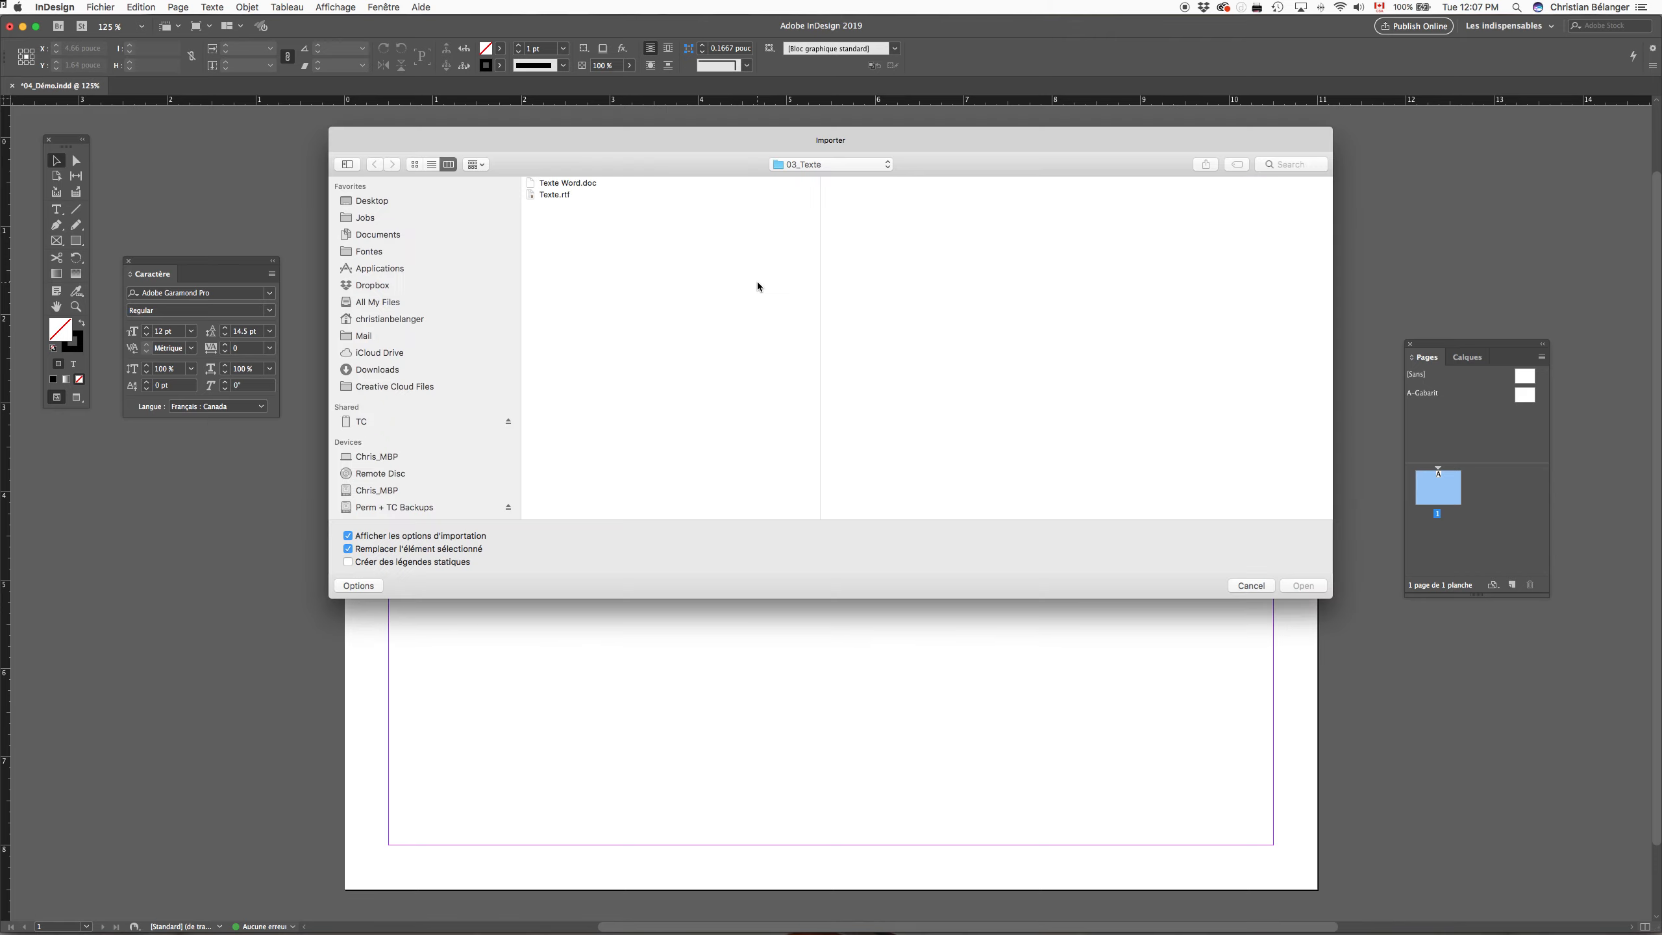
{"action": "left_click_drag", "start_coordinate": [749, 153], "coordinate": [780, 244]}
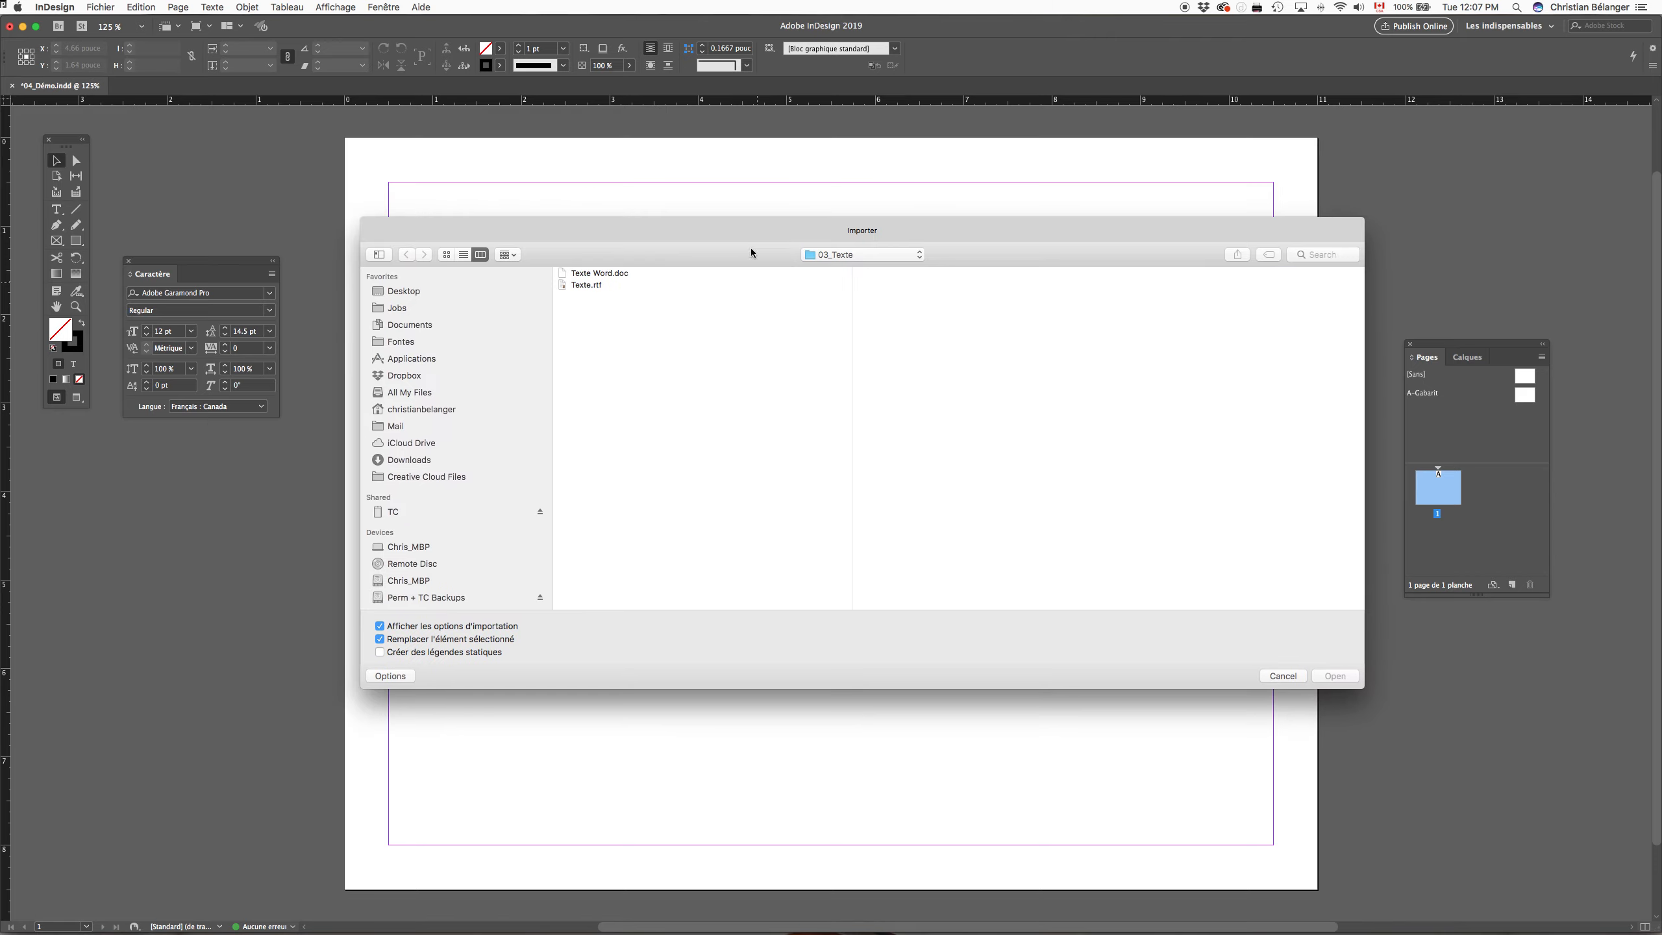
{"action": "left_click", "coordinate": [613, 275]}
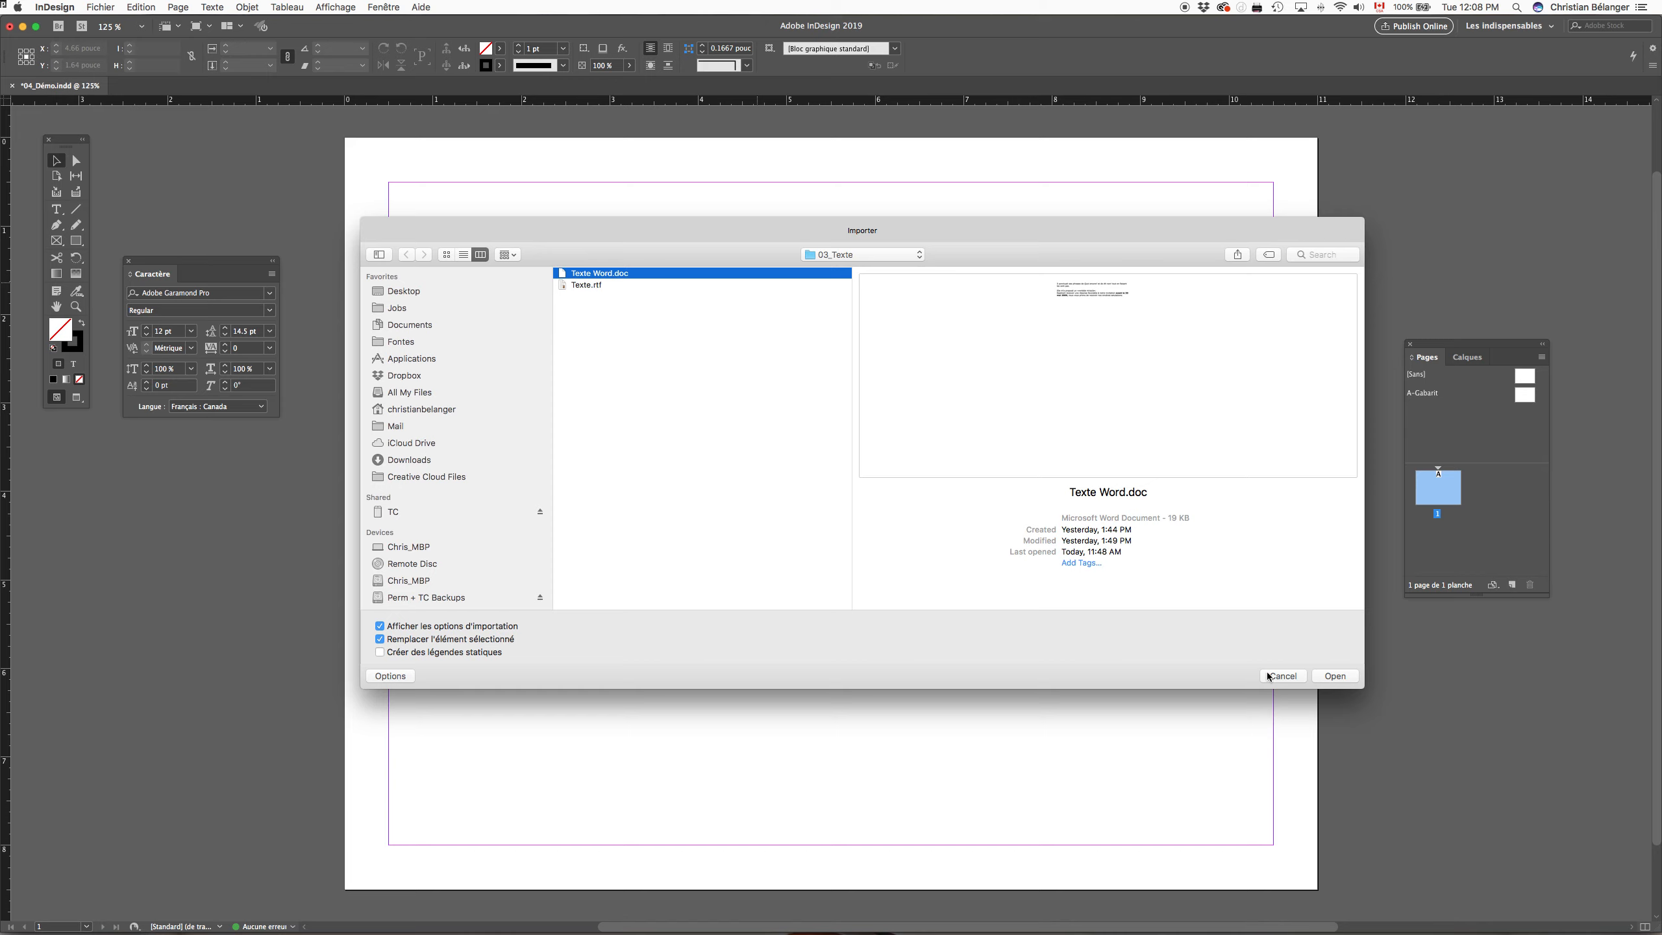
{"action": "left_click", "coordinate": [1335, 676]}
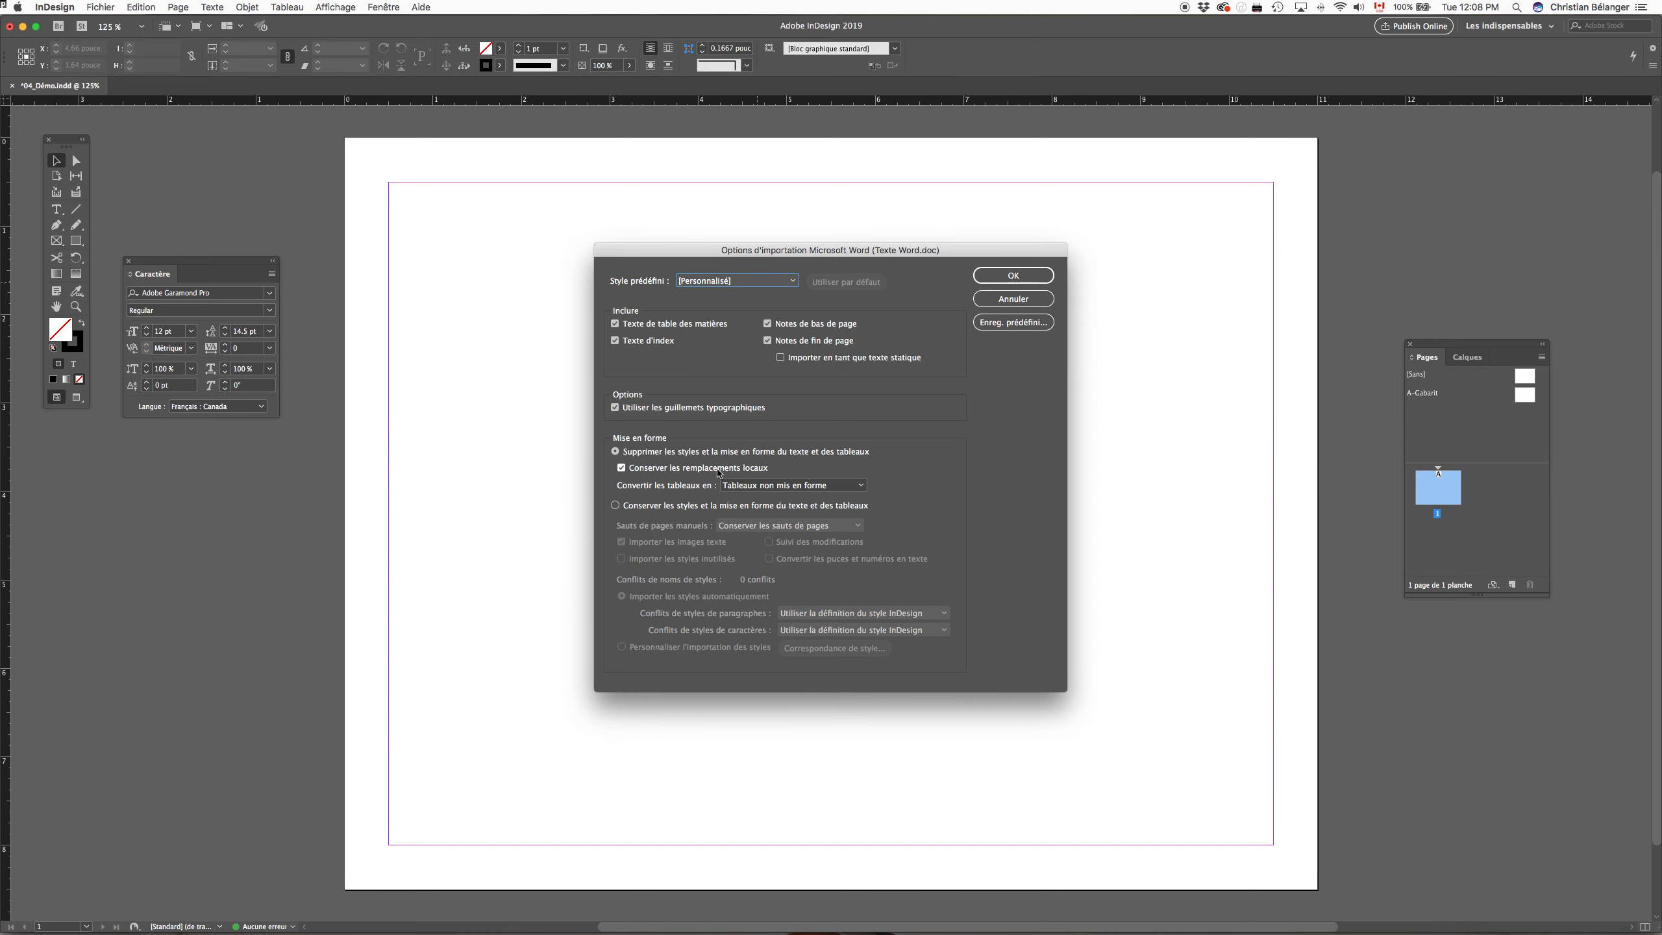
{"action": "left_click", "coordinate": [621, 469]}
{"action": "left_click", "coordinate": [1014, 277]}
{"action": "left_click", "coordinate": [389, 184]}
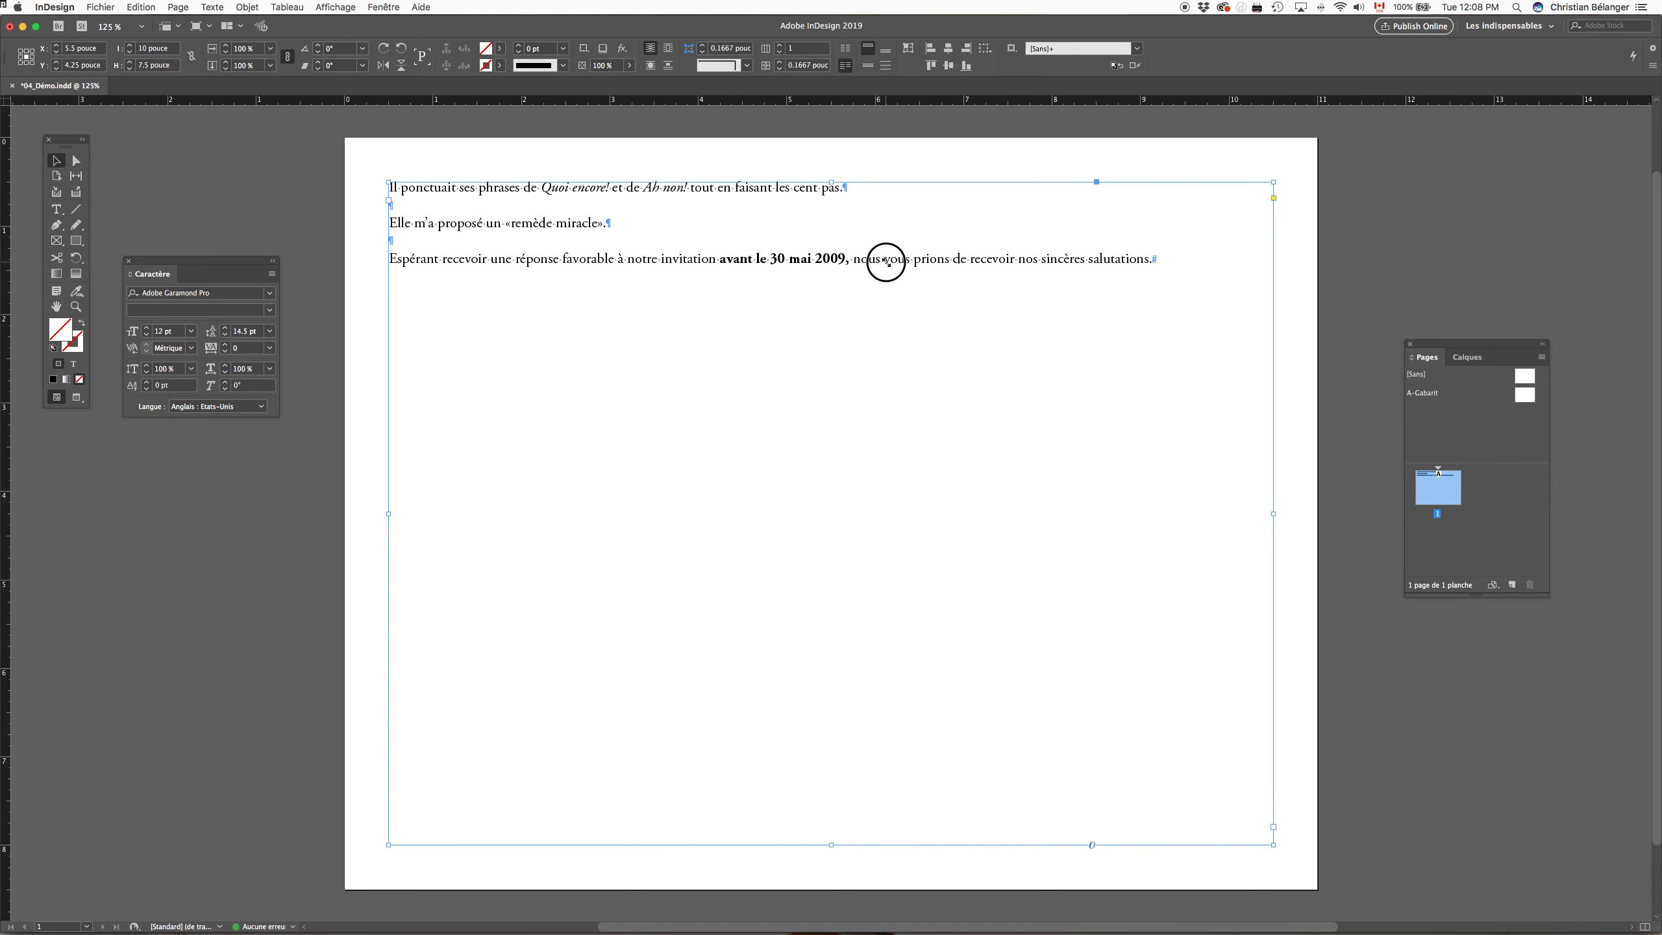
Step: Select "avant le 30 mai 2009," and "Ah non!" in the placed Word text to check their formatting, and deselect the text
{"action": "double_click", "coordinate": [884, 261]}
{"action": "left_click_drag", "start_coordinate": [851, 260], "coordinate": [720, 259]}
{"action": "left_click_drag", "start_coordinate": [688, 187], "coordinate": [644, 187]}
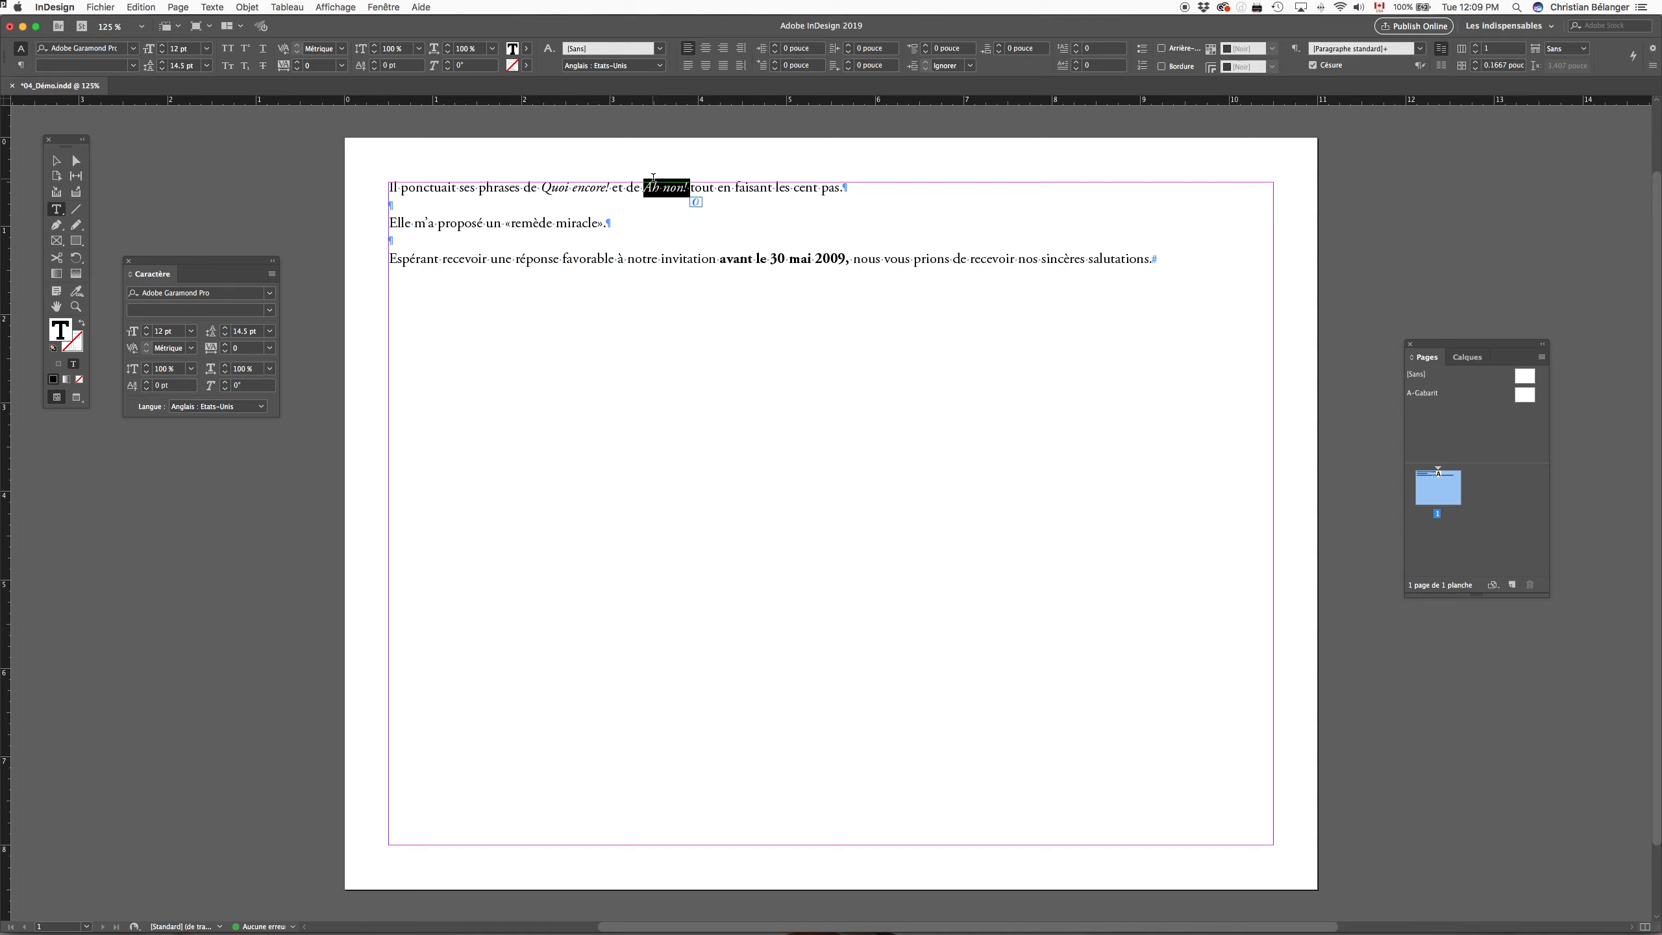
{"action": "left_click", "coordinate": [648, 160]}
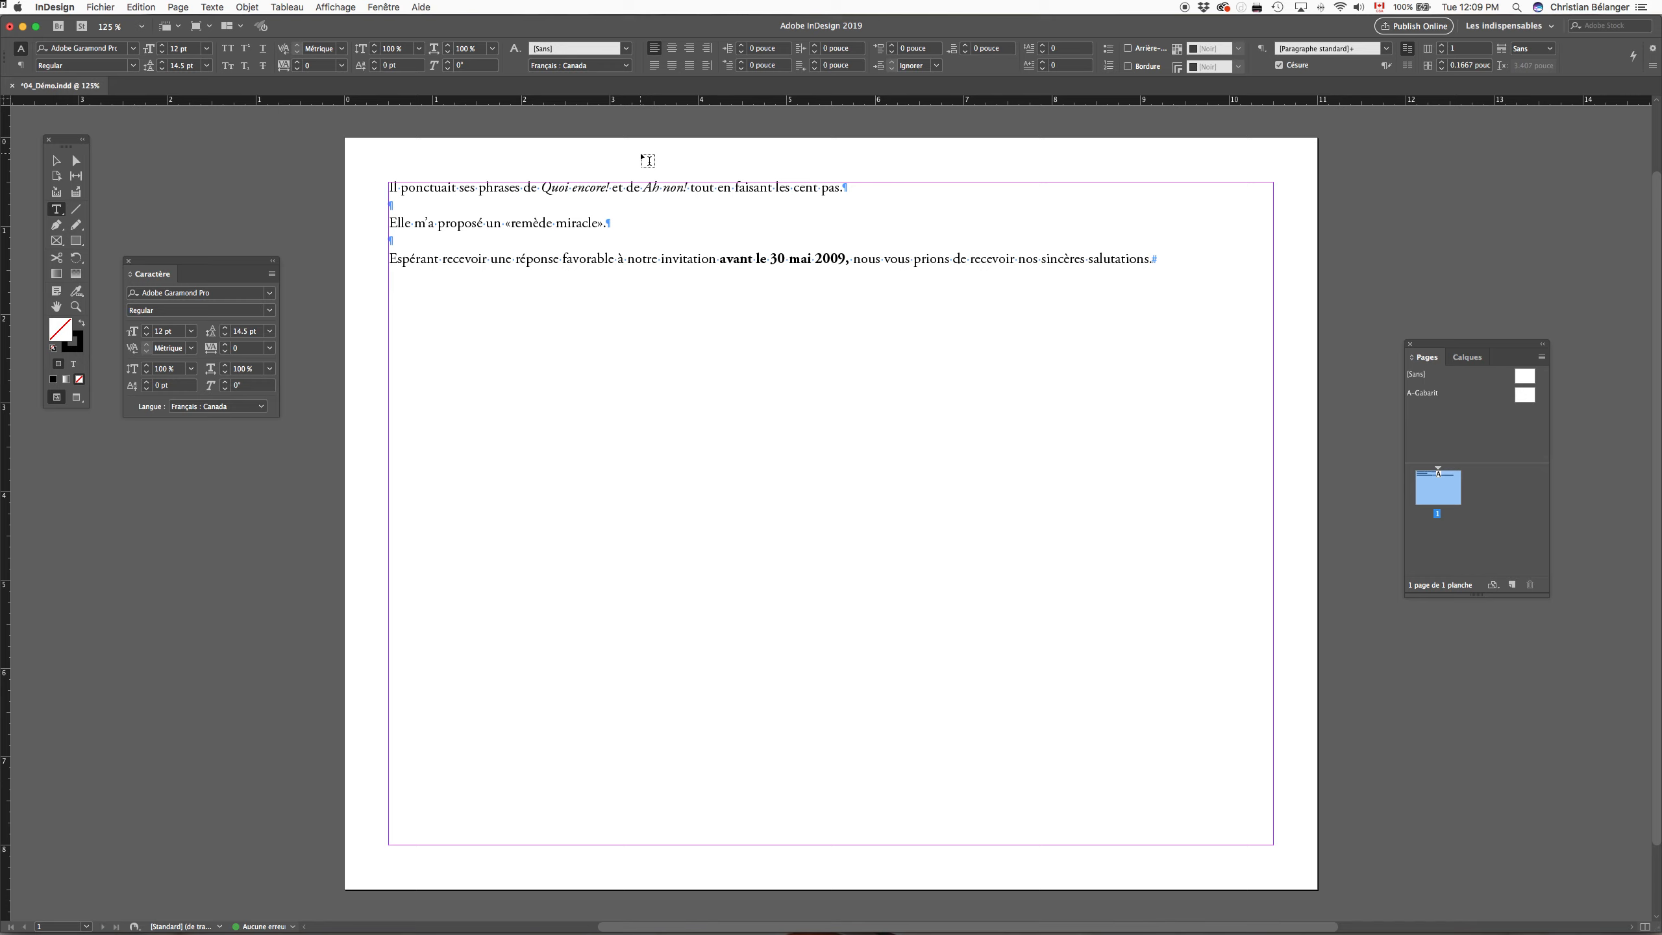
Step: Insert a thin space (Espace fine) before the exclamation mark in "Quoi encore!"
{"action": "key", "text": "super+equal"}
{"action": "key", "text": "super+equal"}
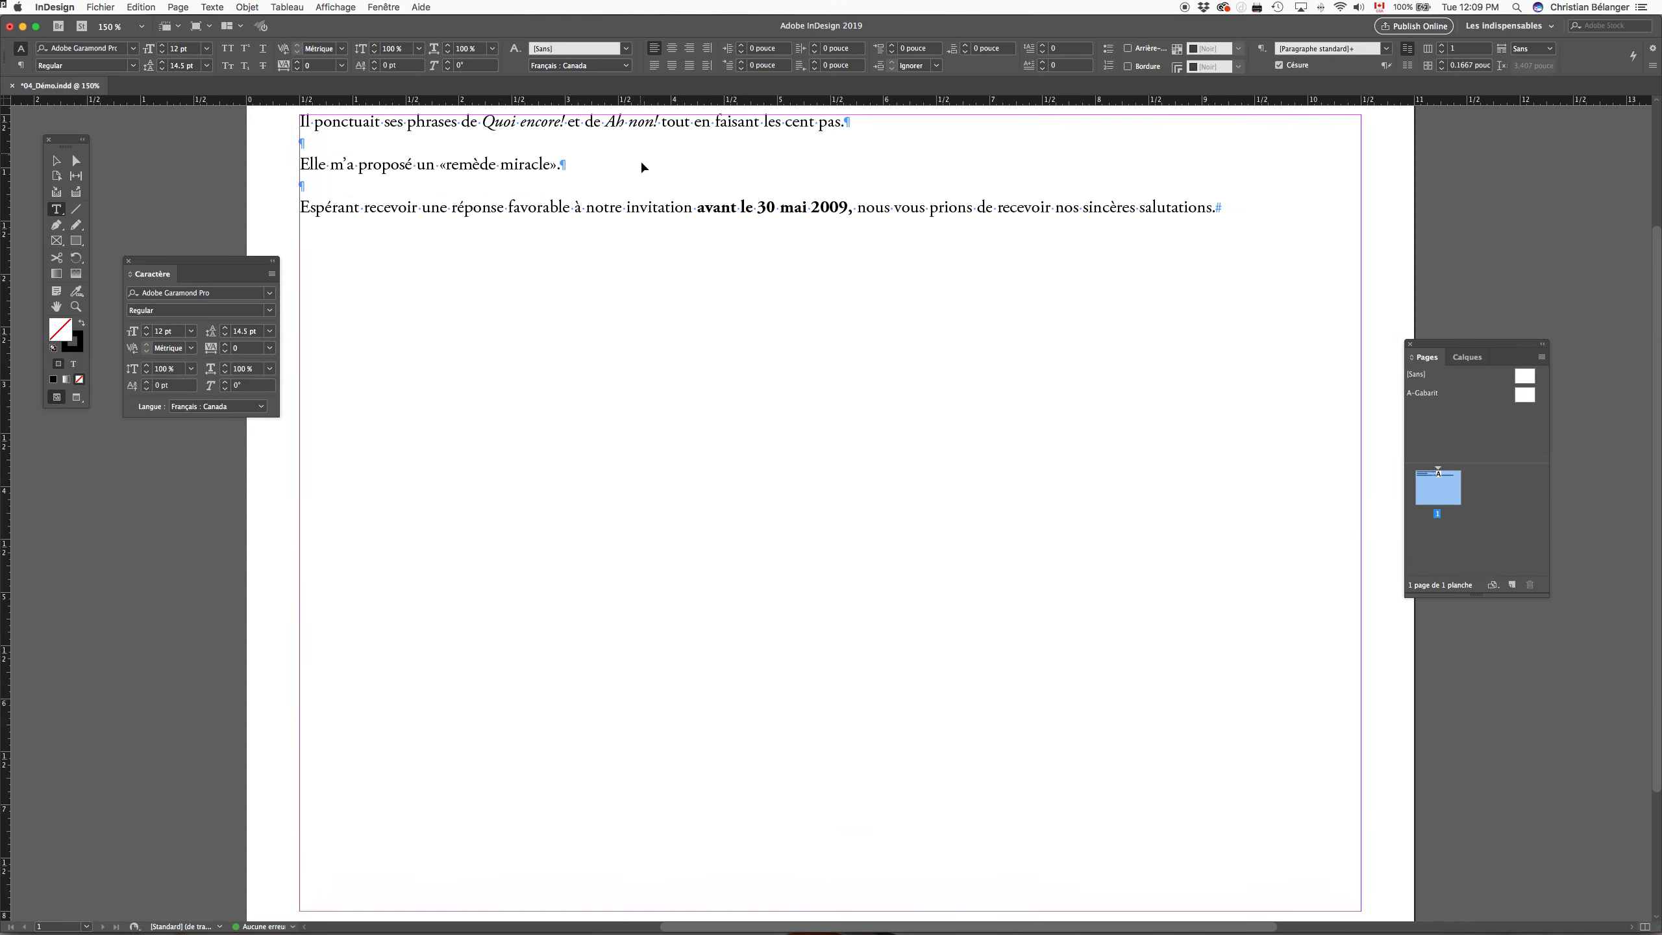
{"action": "left_click_drag", "start_coordinate": [690, 204], "coordinate": [892, 593]}
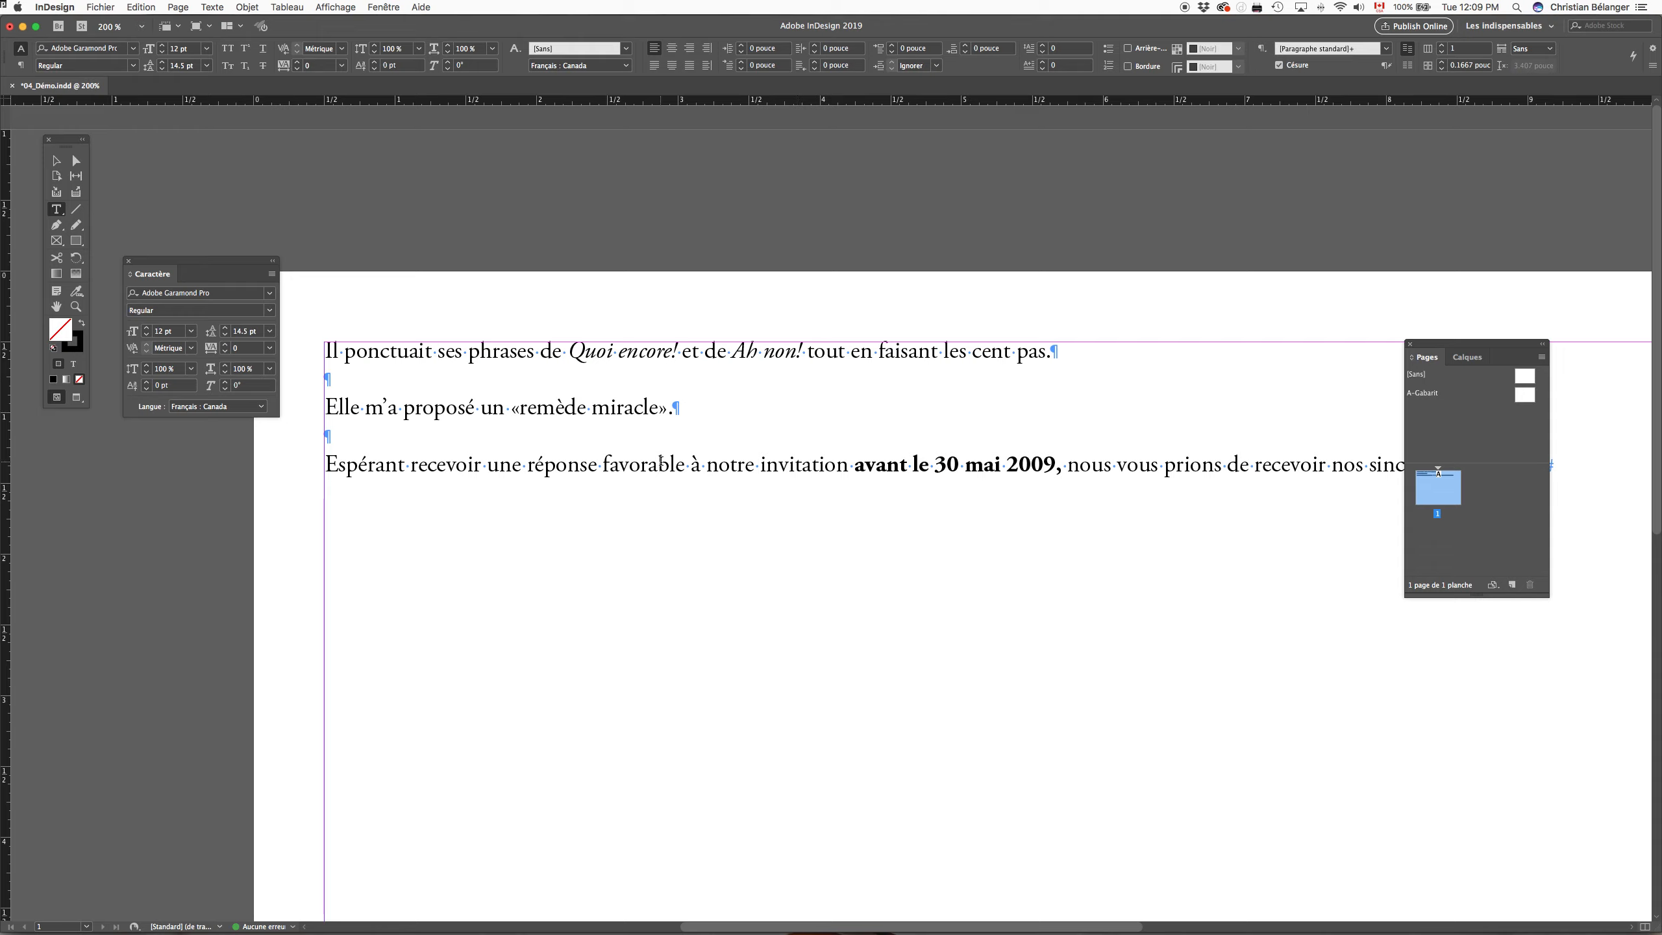
{"action": "left_click", "coordinate": [674, 348]}
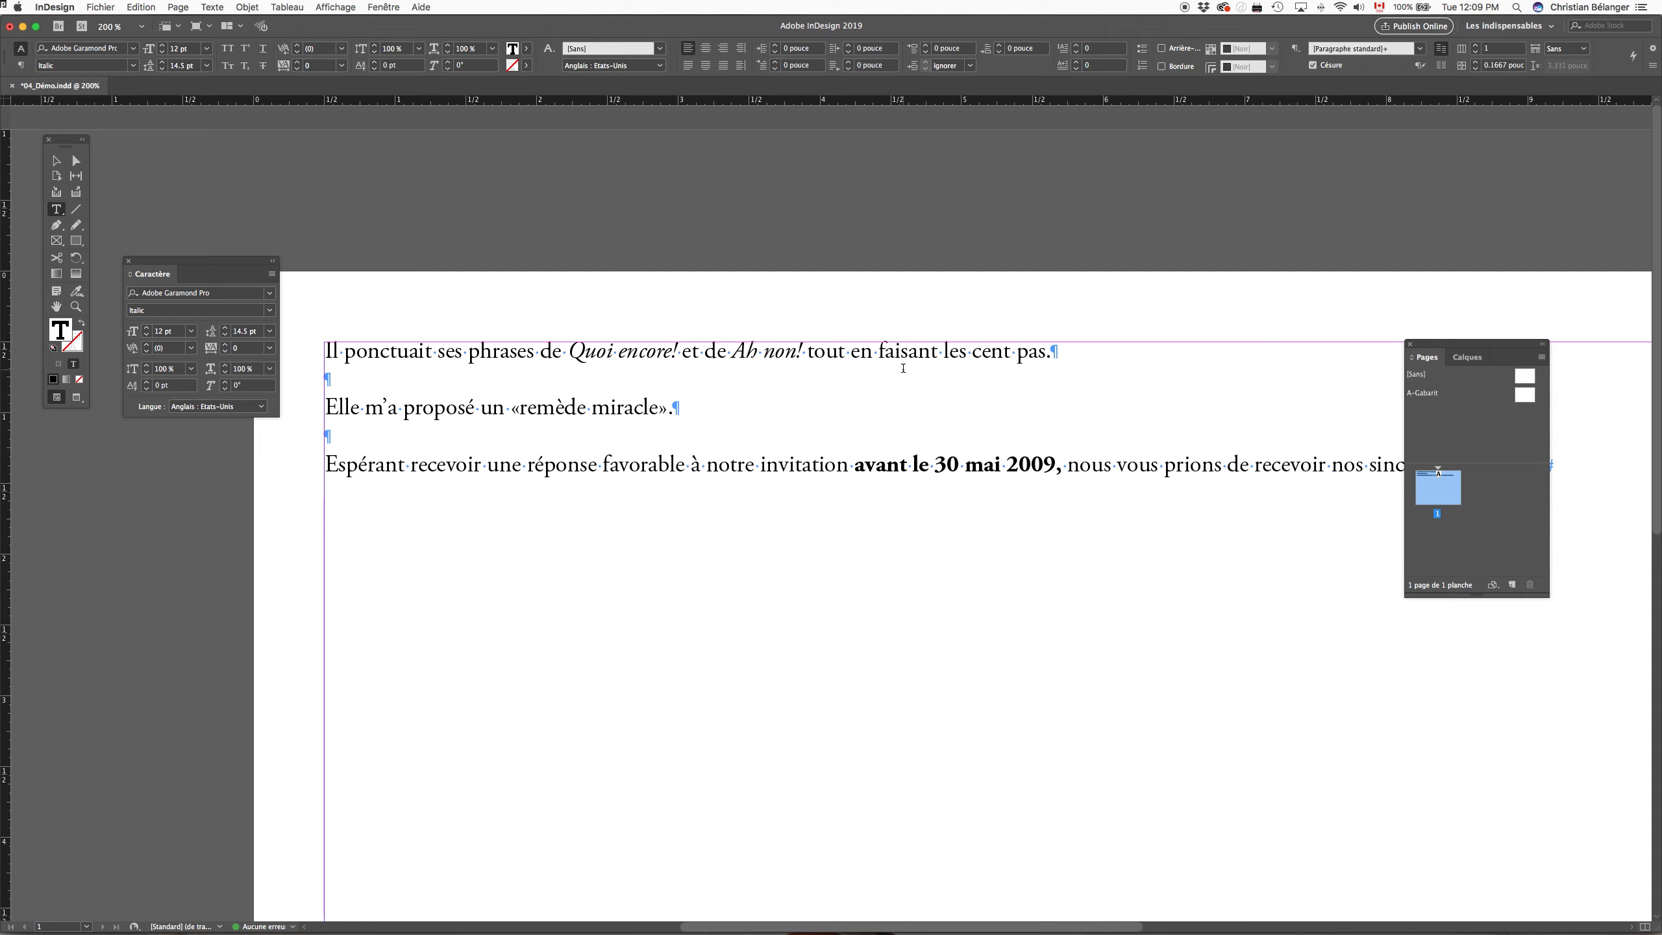
{"action": "left_click", "coordinate": [522, 408]}
{"action": "left_click", "coordinate": [659, 408]}
{"action": "left_click", "coordinate": [673, 351]}
{"action": "right_click", "coordinate": [672, 348]}
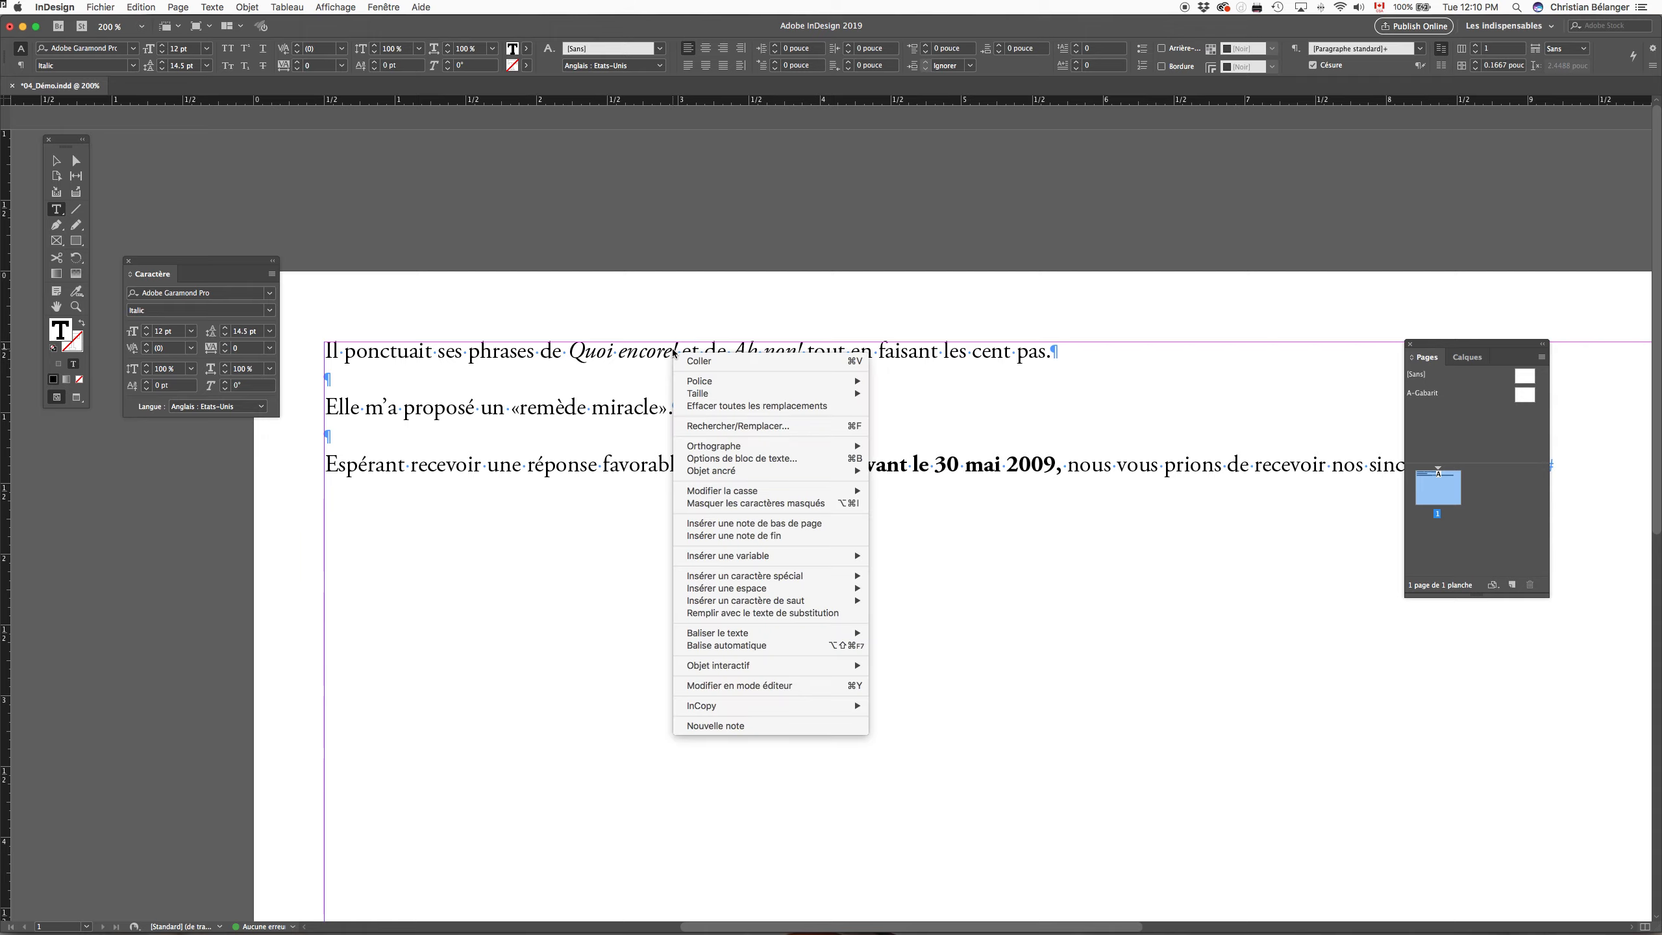
{"action": "mouse_move", "coordinate": [721, 593]}
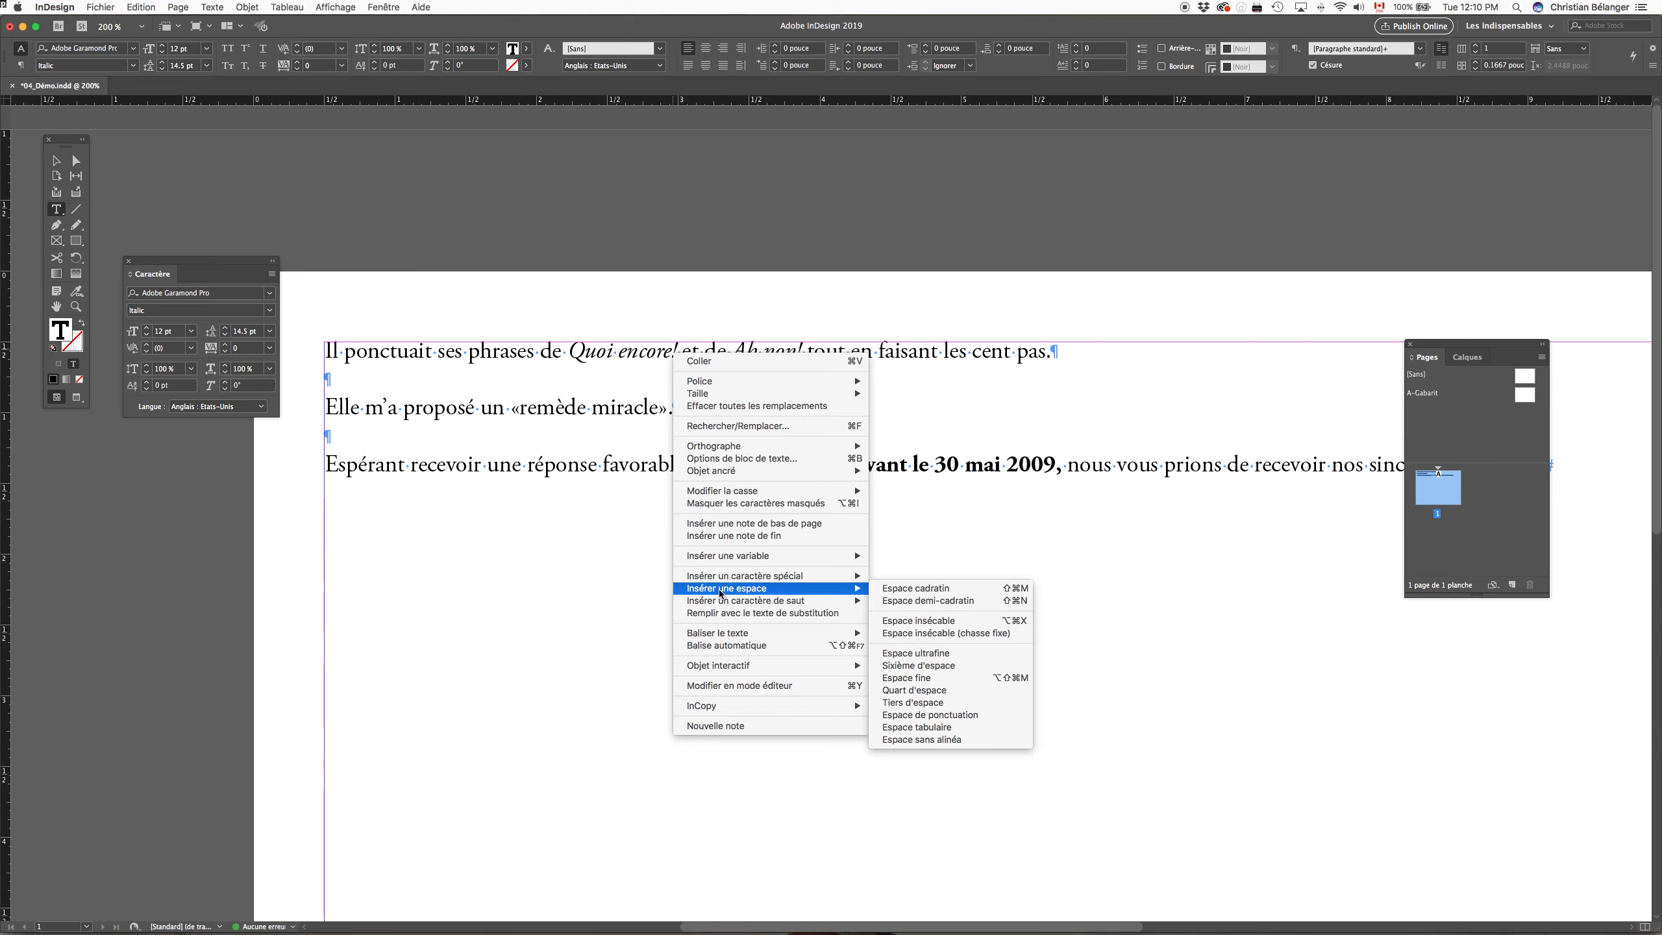
{"action": "left_click", "coordinate": [910, 684]}
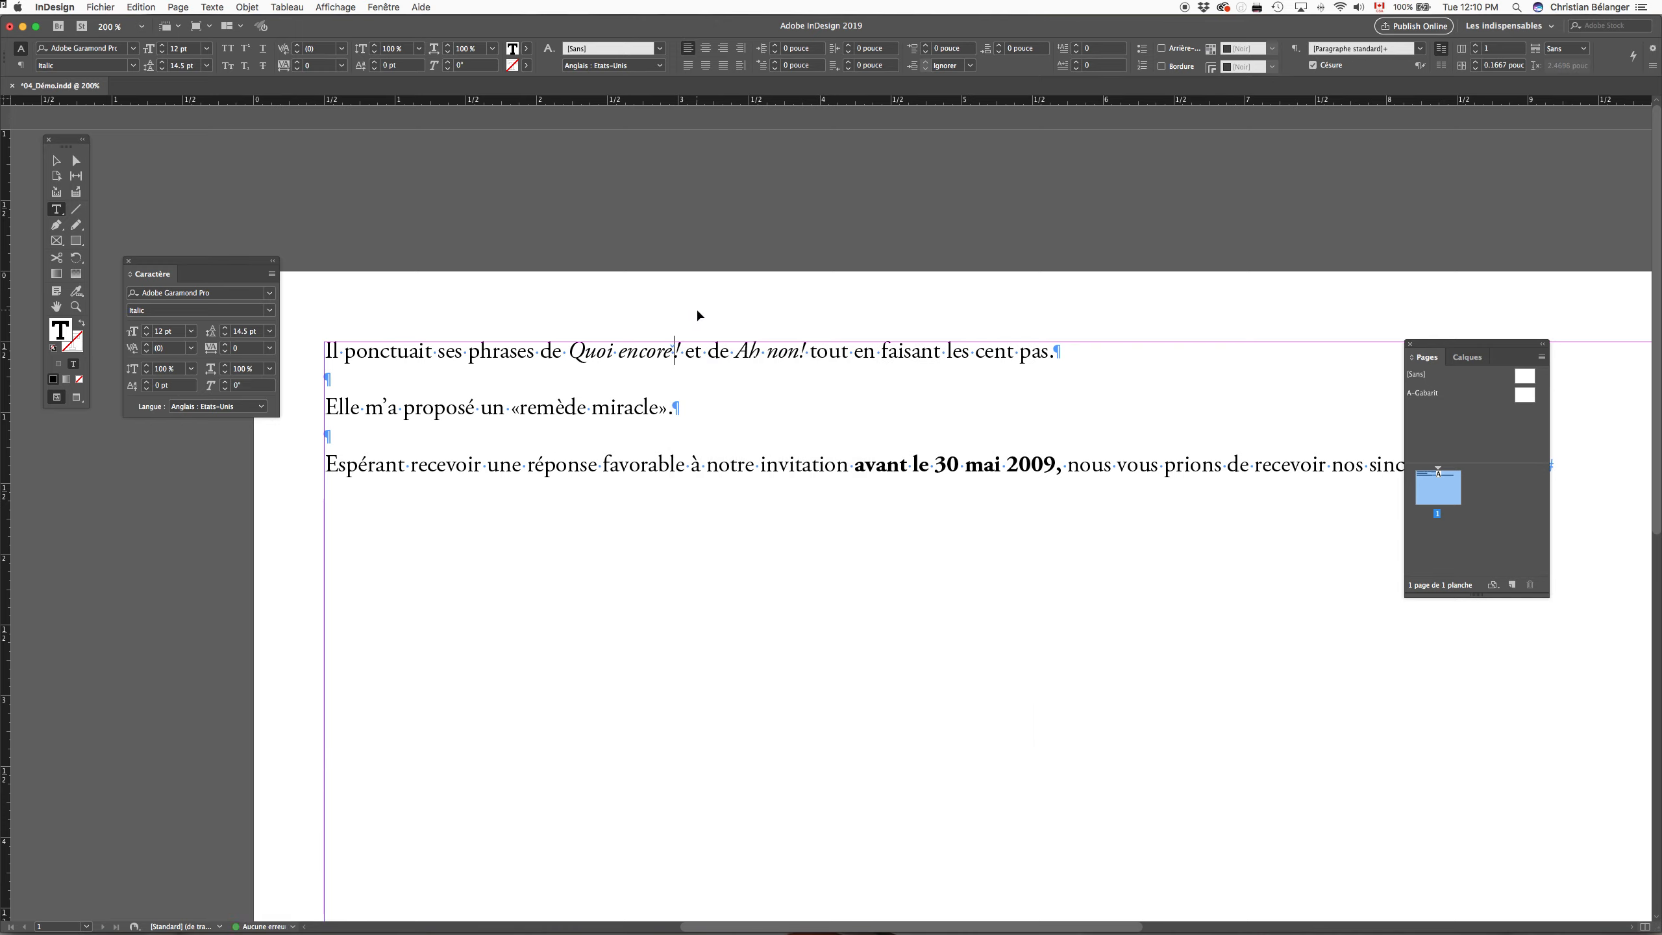
Step: Inspect the thin space in "Quoi encore!" up close and undo its insertion
{"action": "left_click_drag", "start_coordinate": [630, 297], "coordinate": [726, 405]}
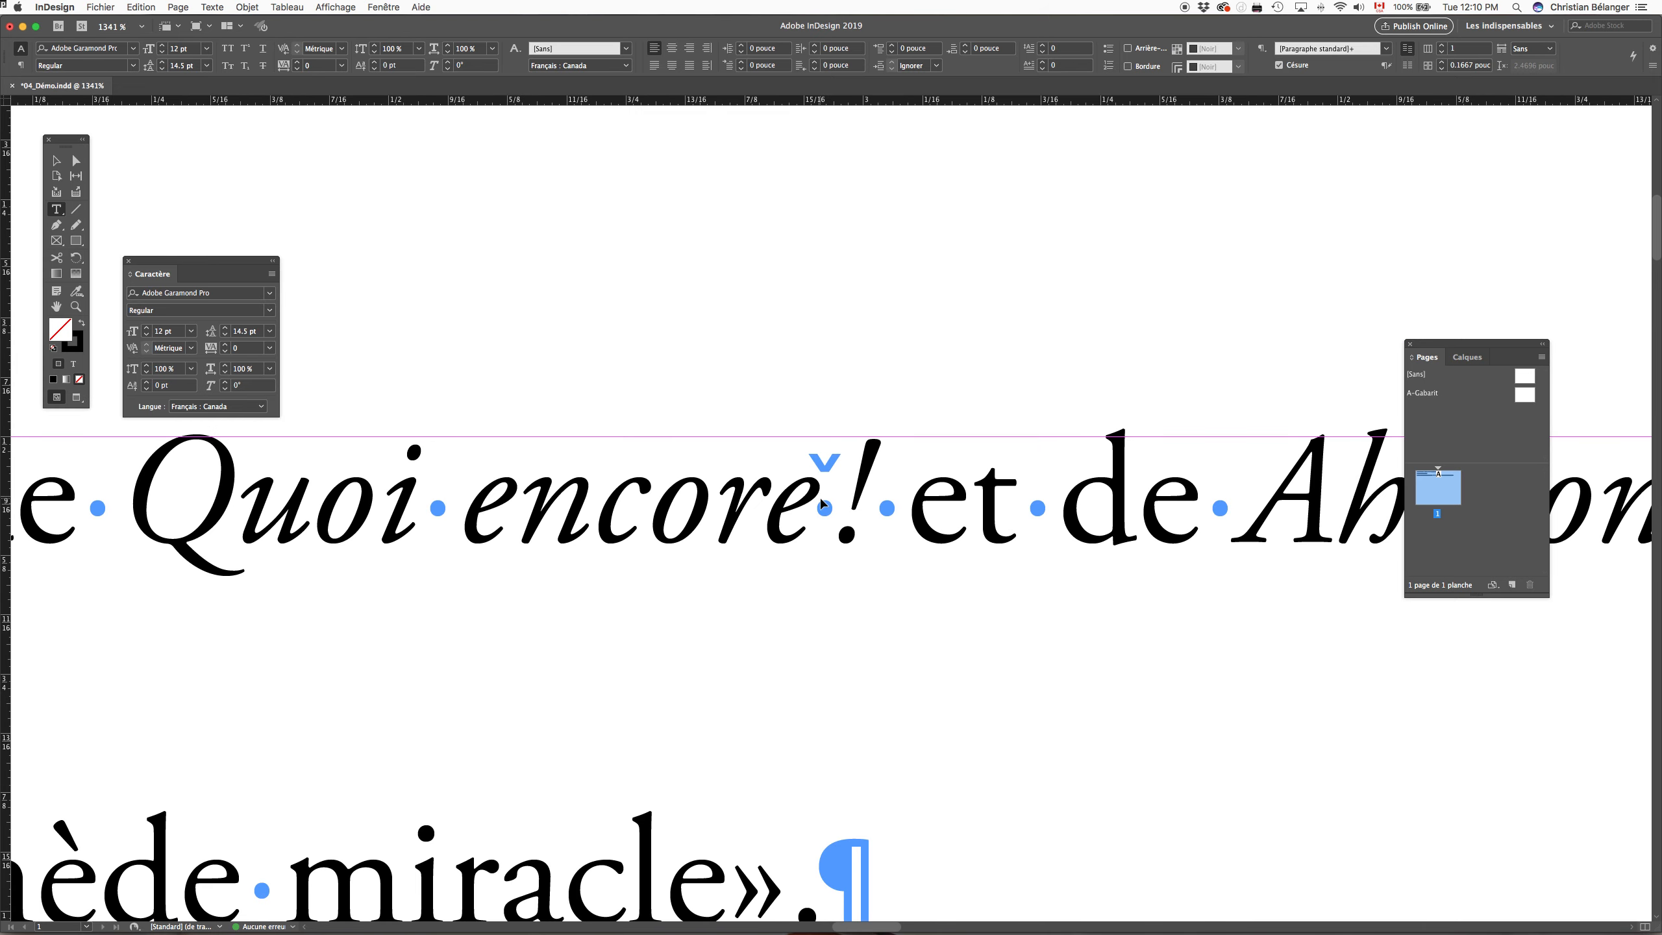
{"action": "key", "text": "super+minus"}
{"action": "key", "text": "super+minus"}
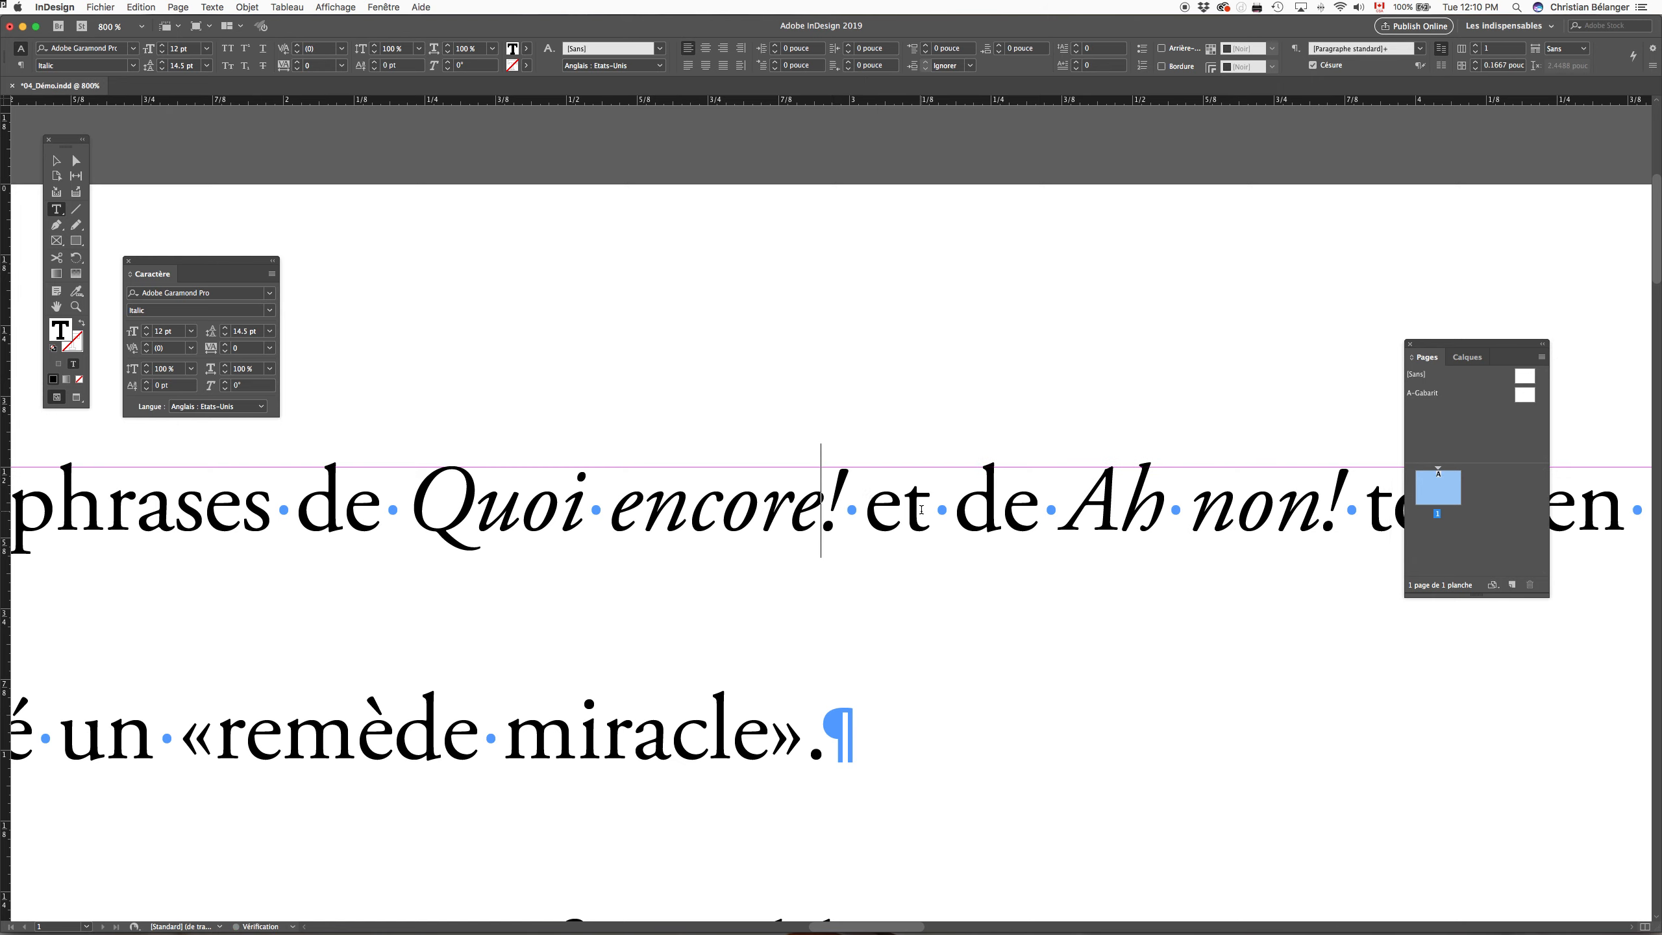
{"action": "key", "text": "super+0"}
Step: Enlarge the view of the three text lines and move the floating Caractère and Pages panels clear of them
{"action": "left_click_drag", "start_coordinate": [309, 119], "coordinate": [938, 423]}
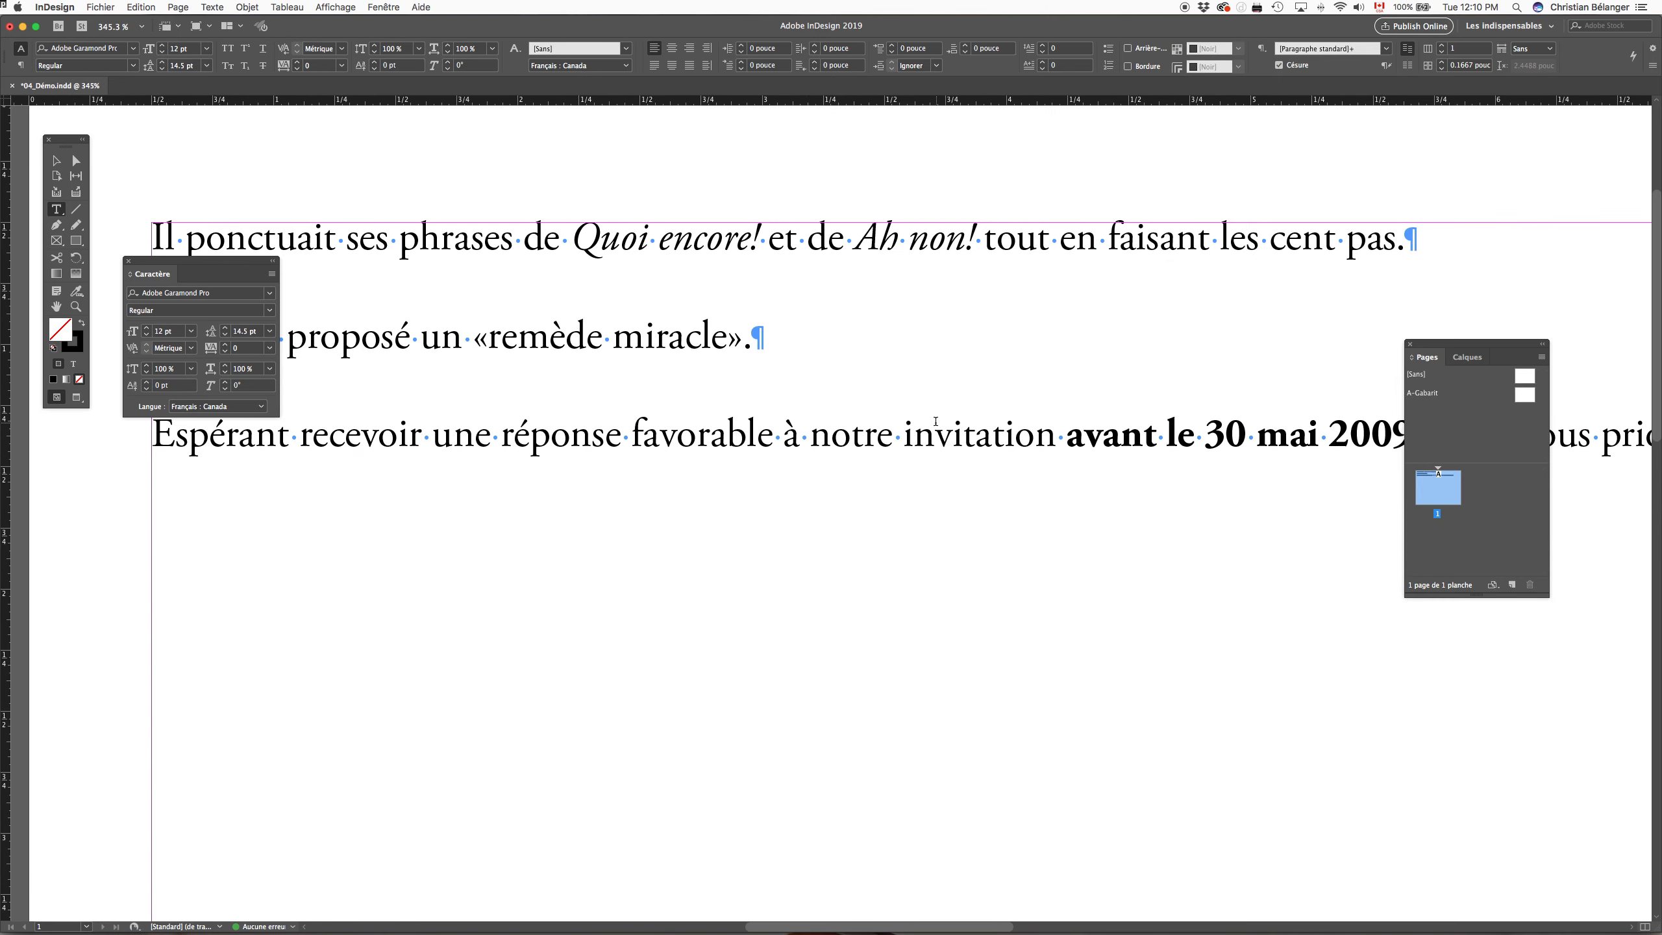
{"action": "left_click_drag", "start_coordinate": [171, 271], "coordinate": [144, 140]}
{"action": "scroll", "coordinate": [493, 226], "scroll_direction": "up", "scroll_amount": 4}
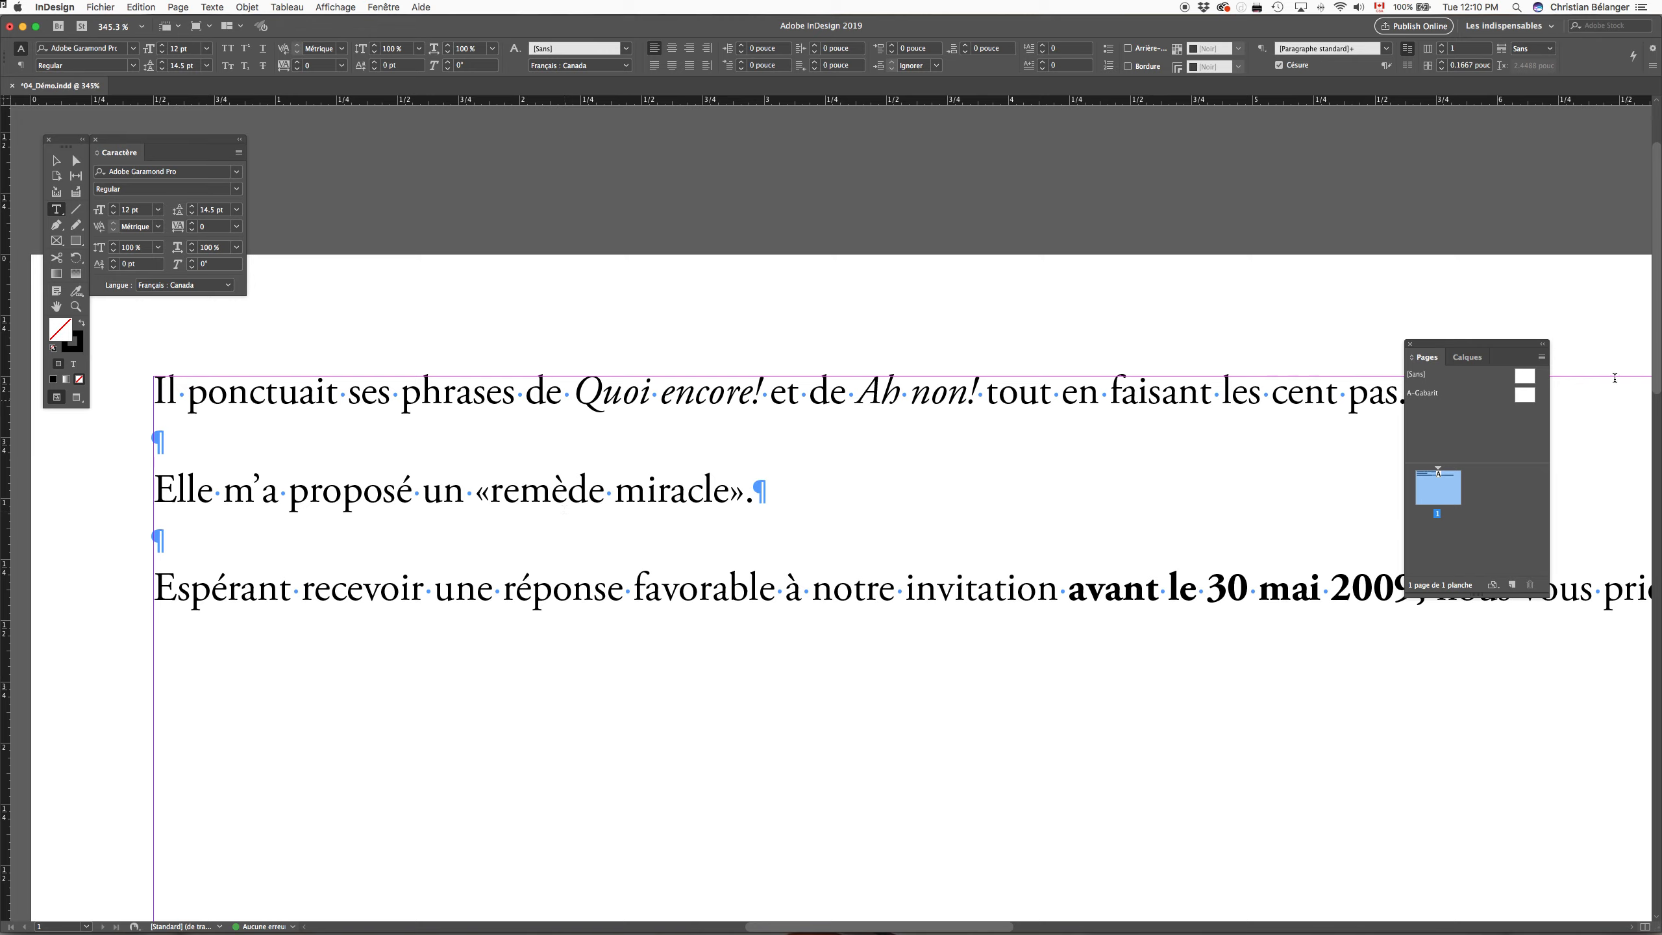
{"action": "left_click_drag", "start_coordinate": [1515, 345], "coordinate": [1554, 198]}
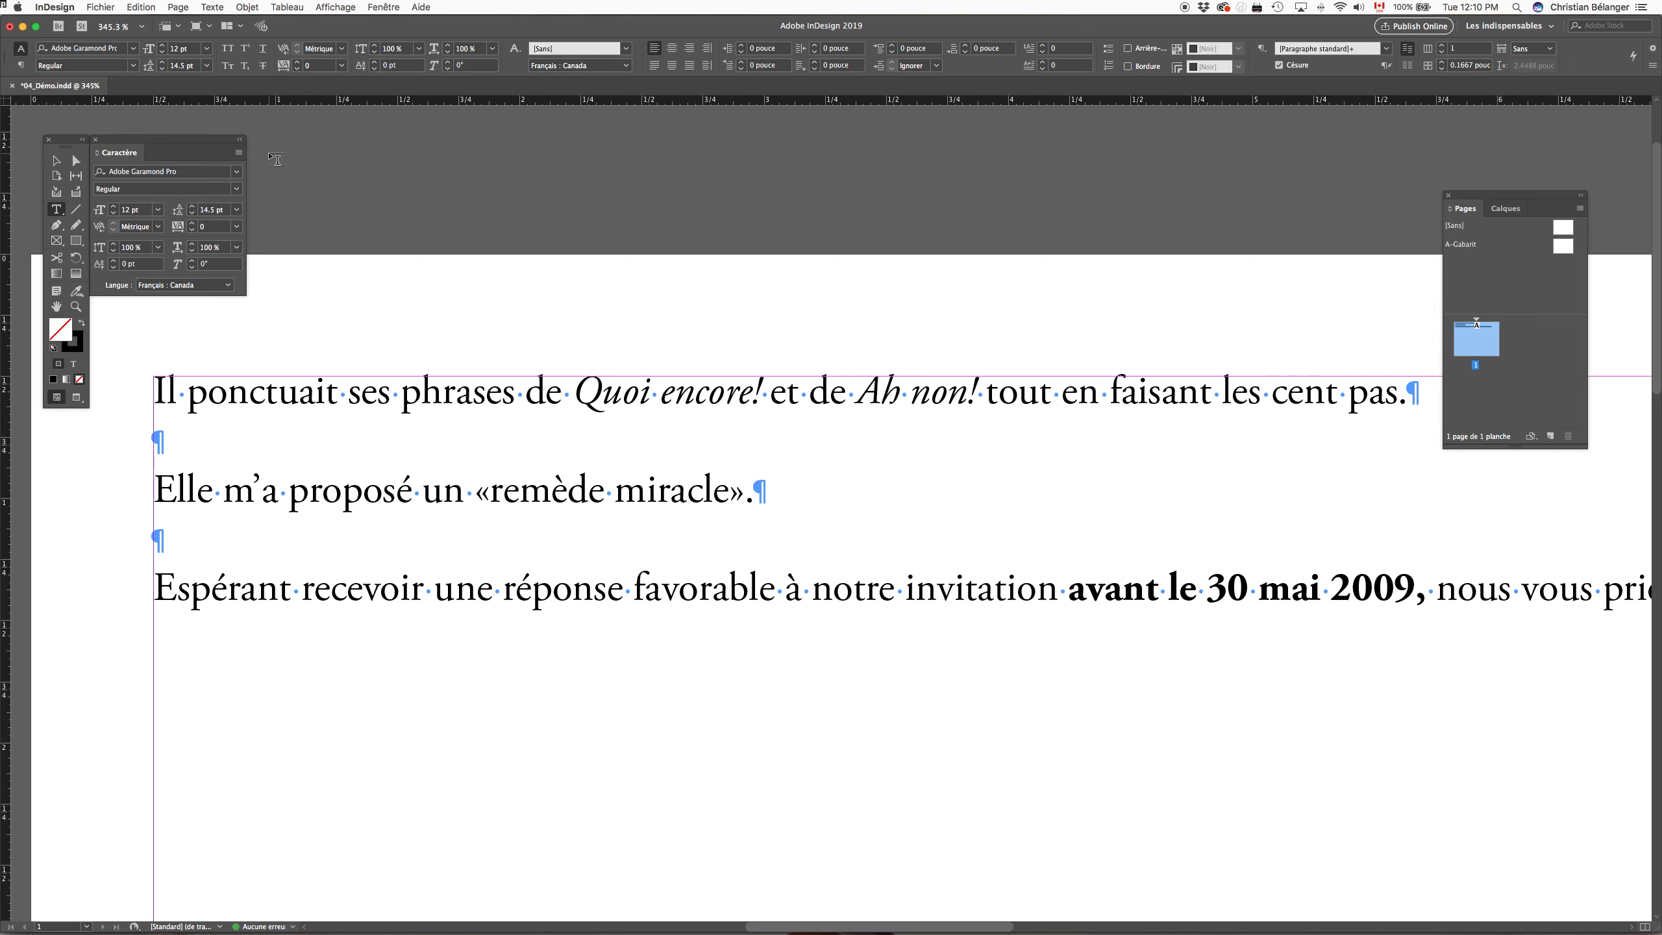
Step: Open Rechercher/Remplacer beside the text, clear the previous search and replacement entries, and set the search text to "!"
{"action": "left_click", "coordinate": [178, 5]}
{"action": "mouse_move", "coordinate": [141, 4]}
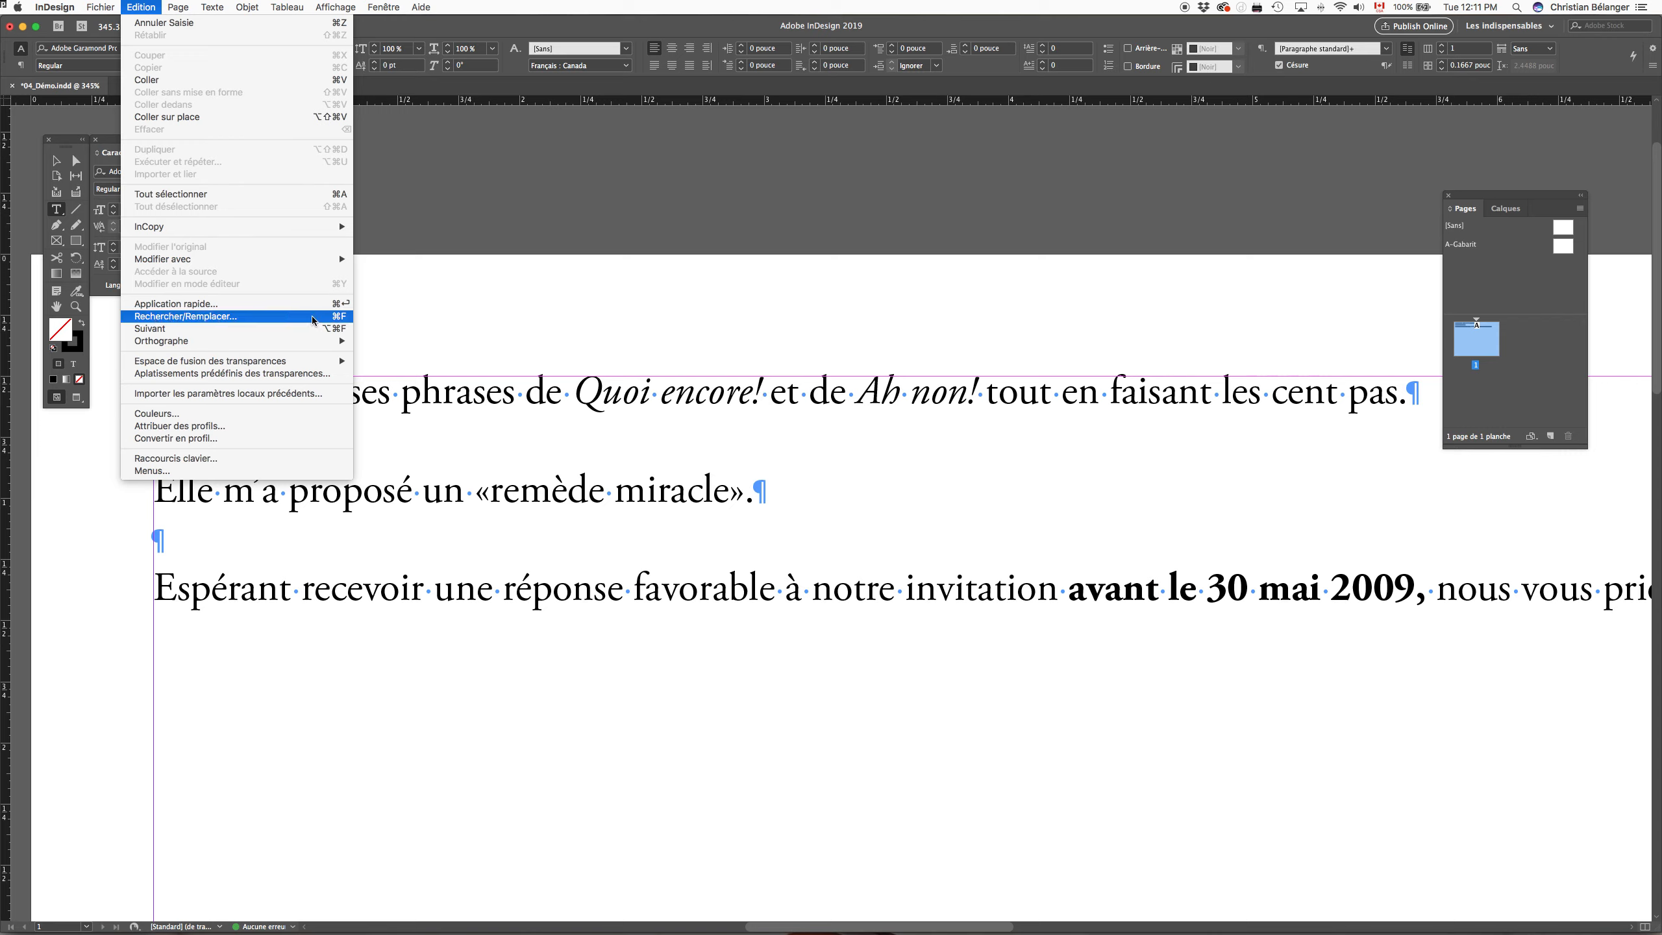
{"action": "left_click", "coordinate": [338, 318]}
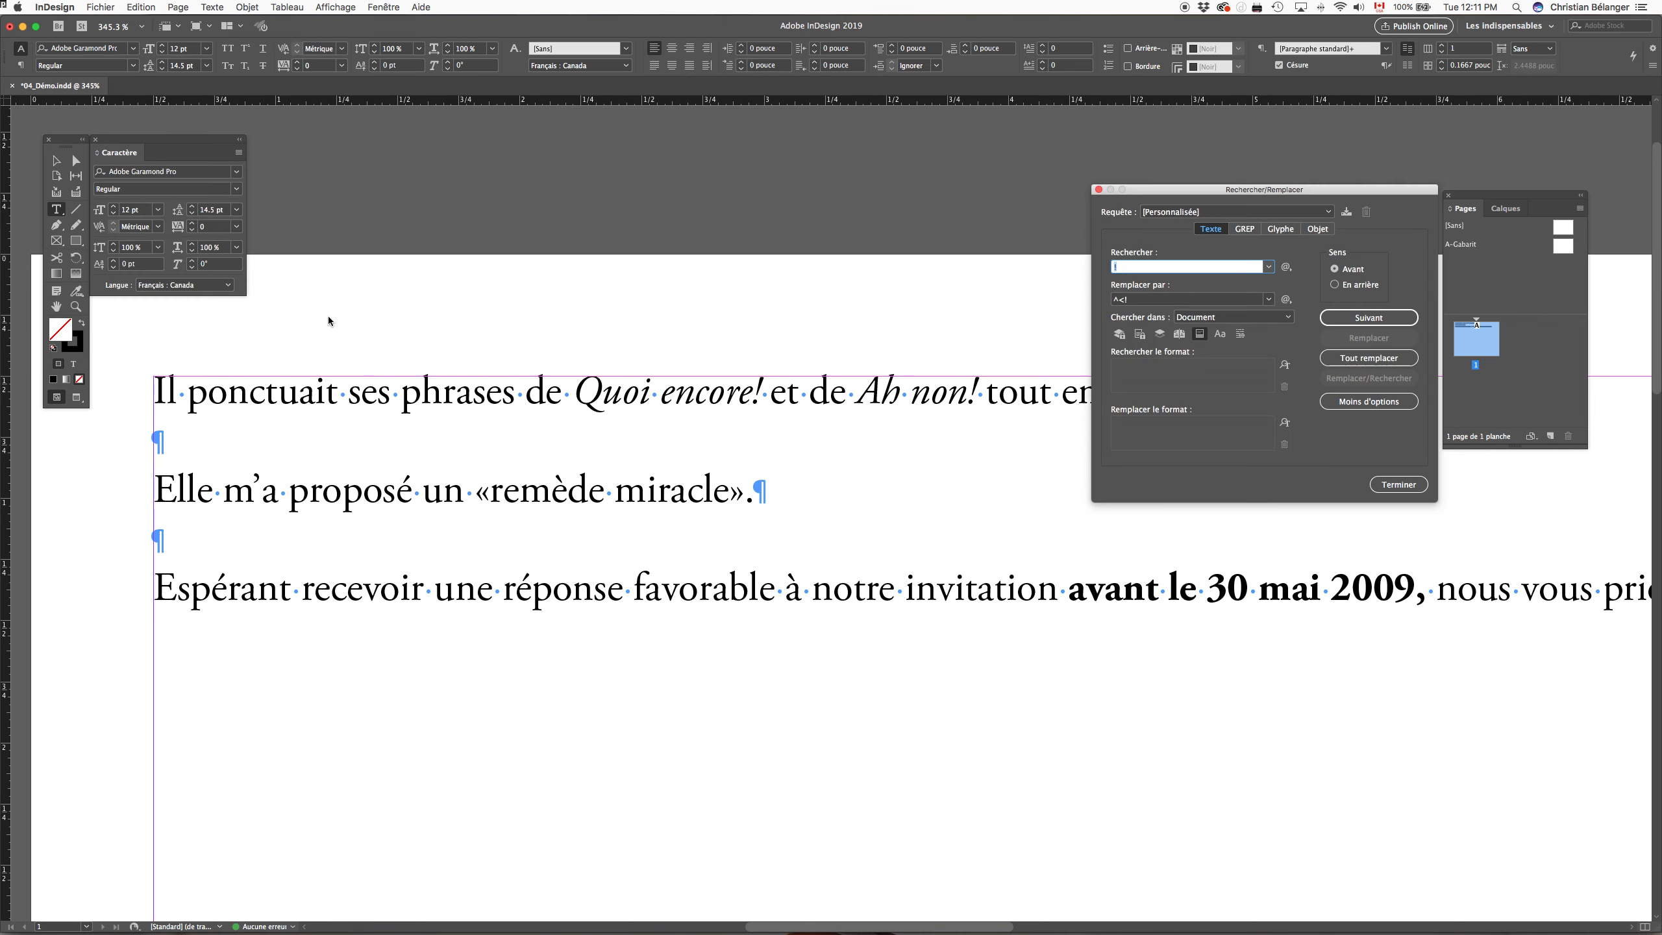
{"action": "left_click_drag", "start_coordinate": [1168, 193], "coordinate": [1000, 485]}
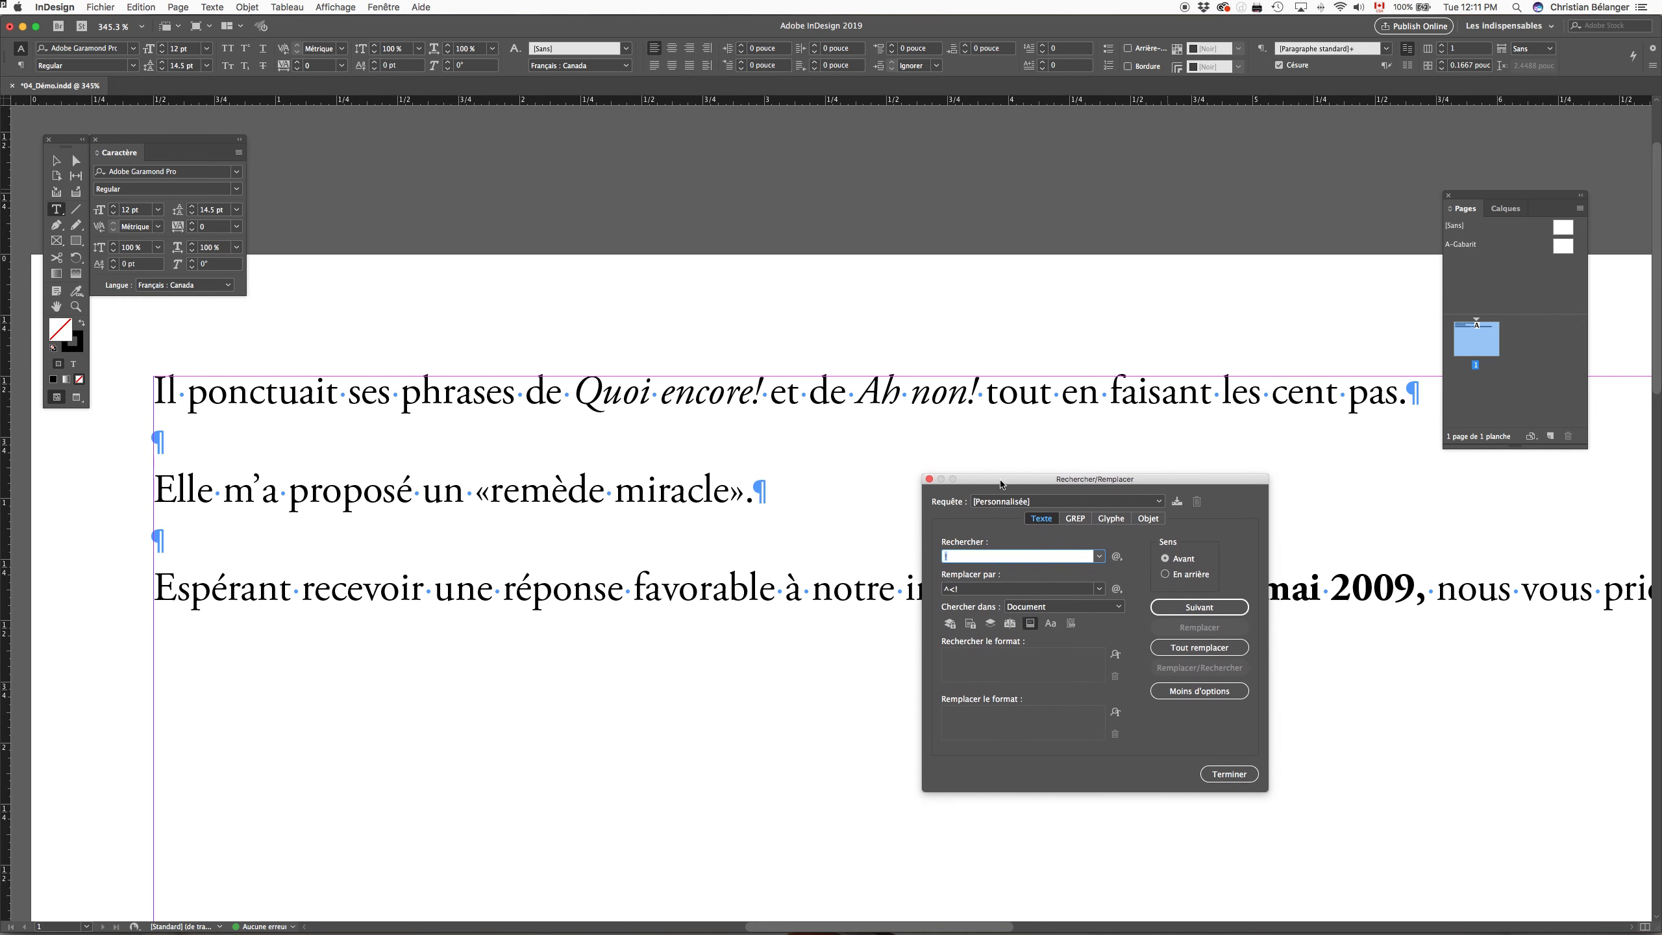
{"action": "key", "text": "BackSpace"}
{"action": "key", "text": "Tab"}
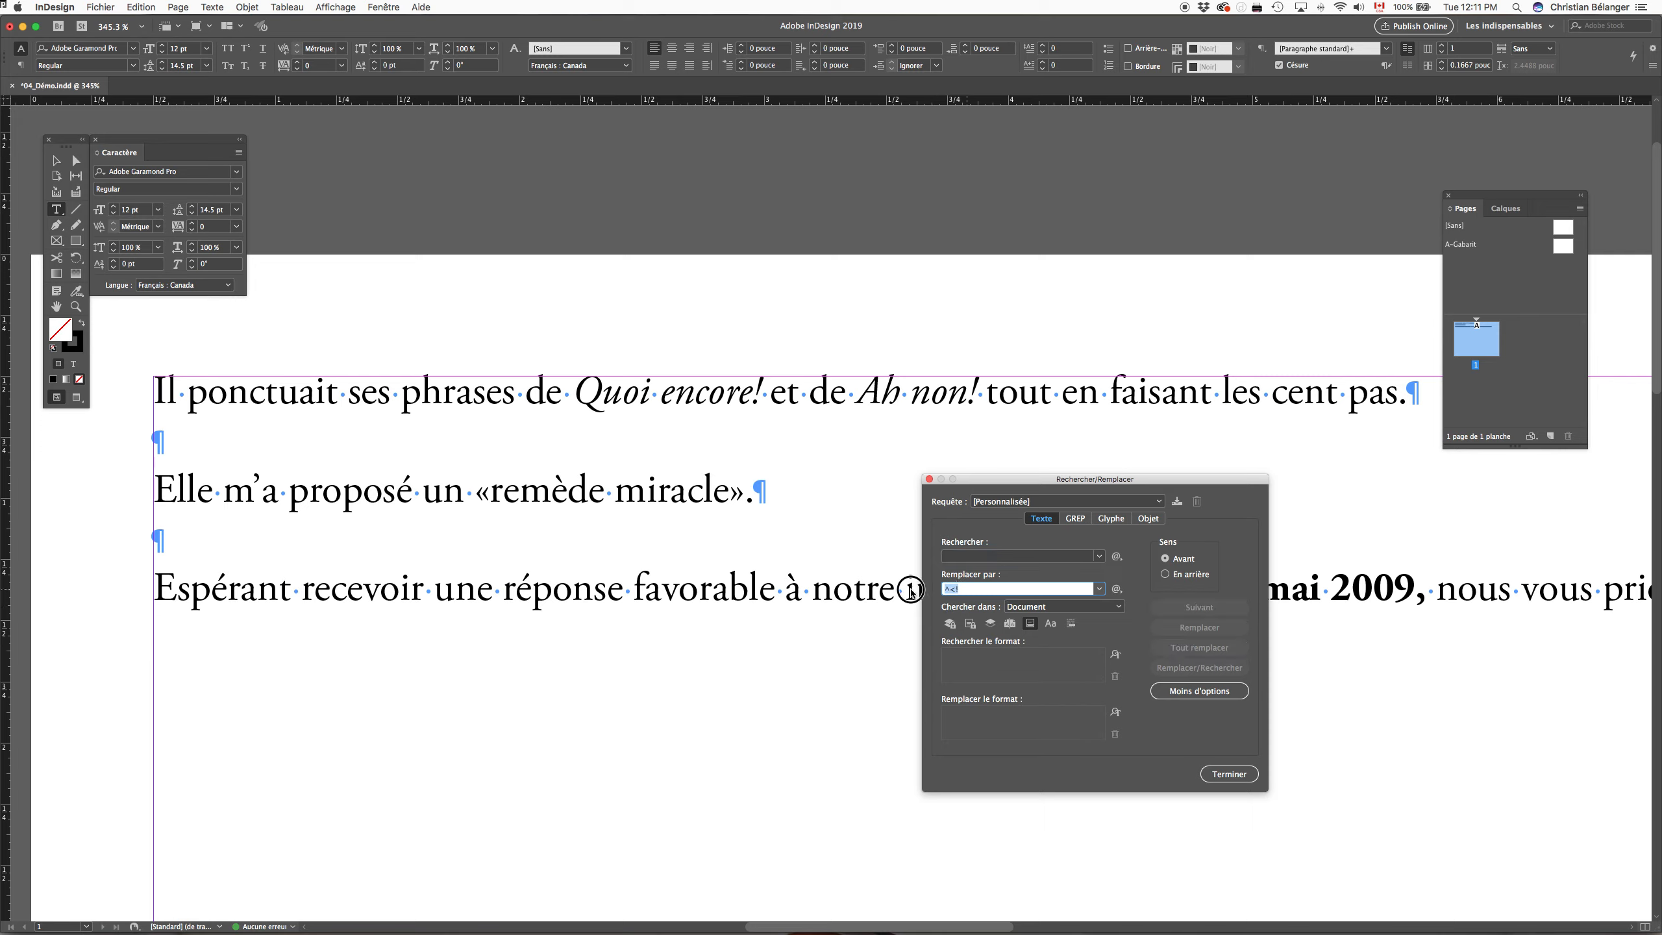
{"action": "key", "text": "BackSpace"}
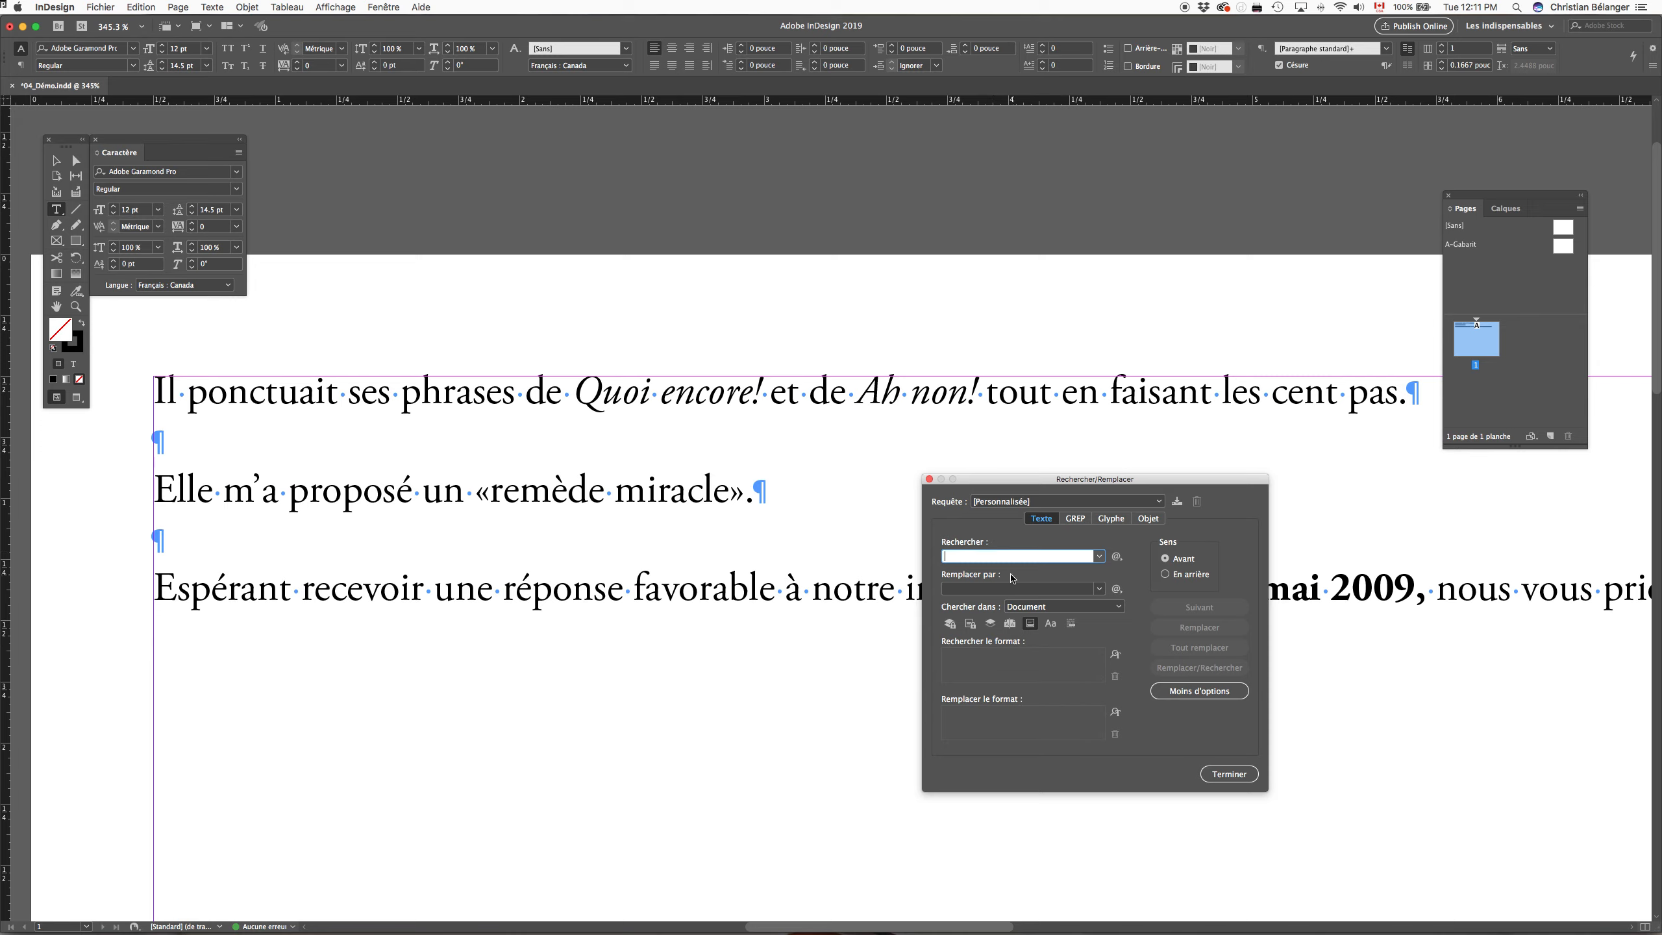
{"action": "type", "text": "'"}
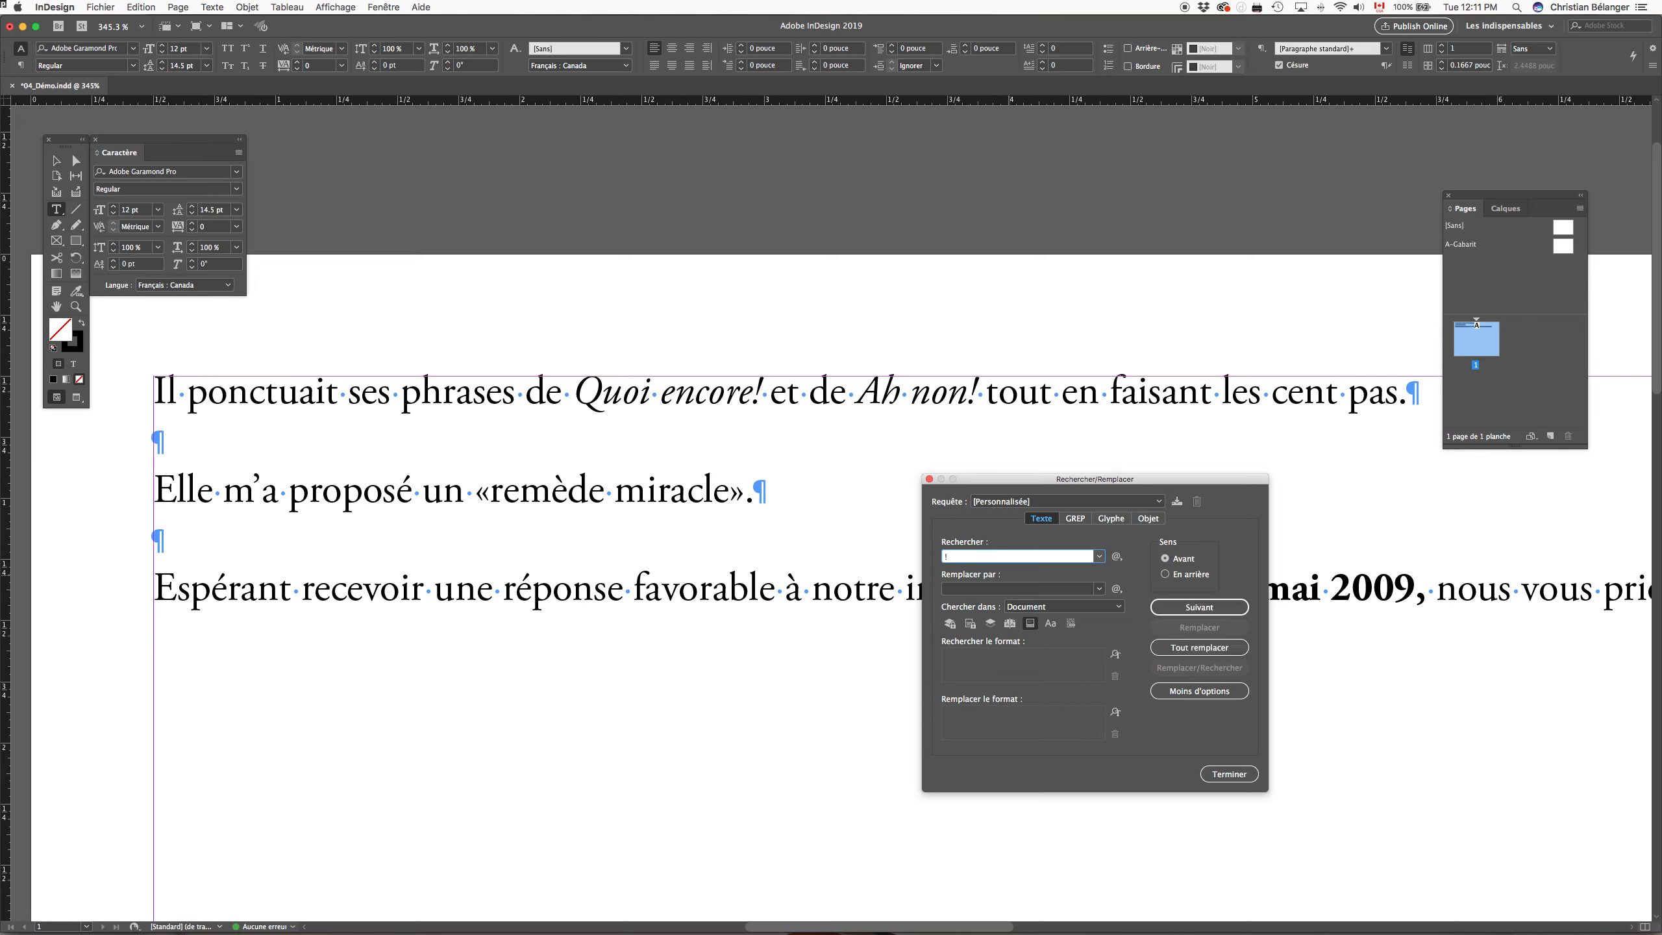
{"action": "left_click", "coordinate": [987, 589]}
{"action": "type", "text": "^<!"}
{"action": "left_click", "coordinate": [987, 591]}
{"action": "key", "text": "BackSpace"}
{"action": "key", "text": "BackSpace"}
{"action": "key", "text": "BackSpace"}
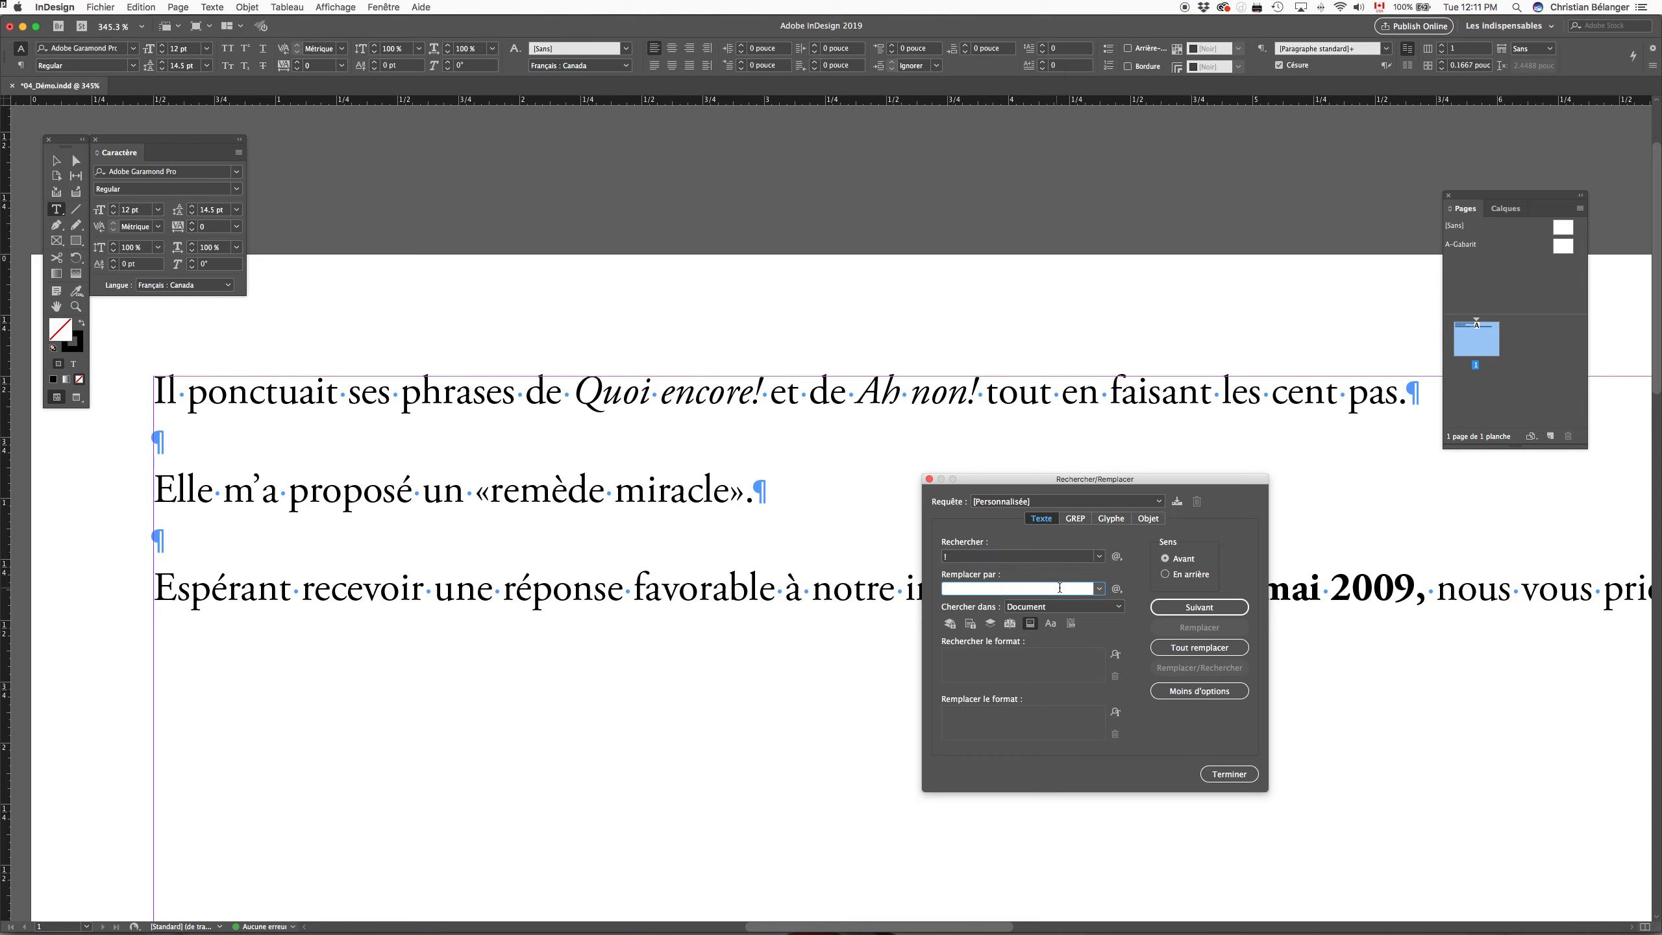
Step: Set the replacement text to a thin space (Espace fine) followed by "!"
{"action": "left_click", "coordinate": [1117, 589]}
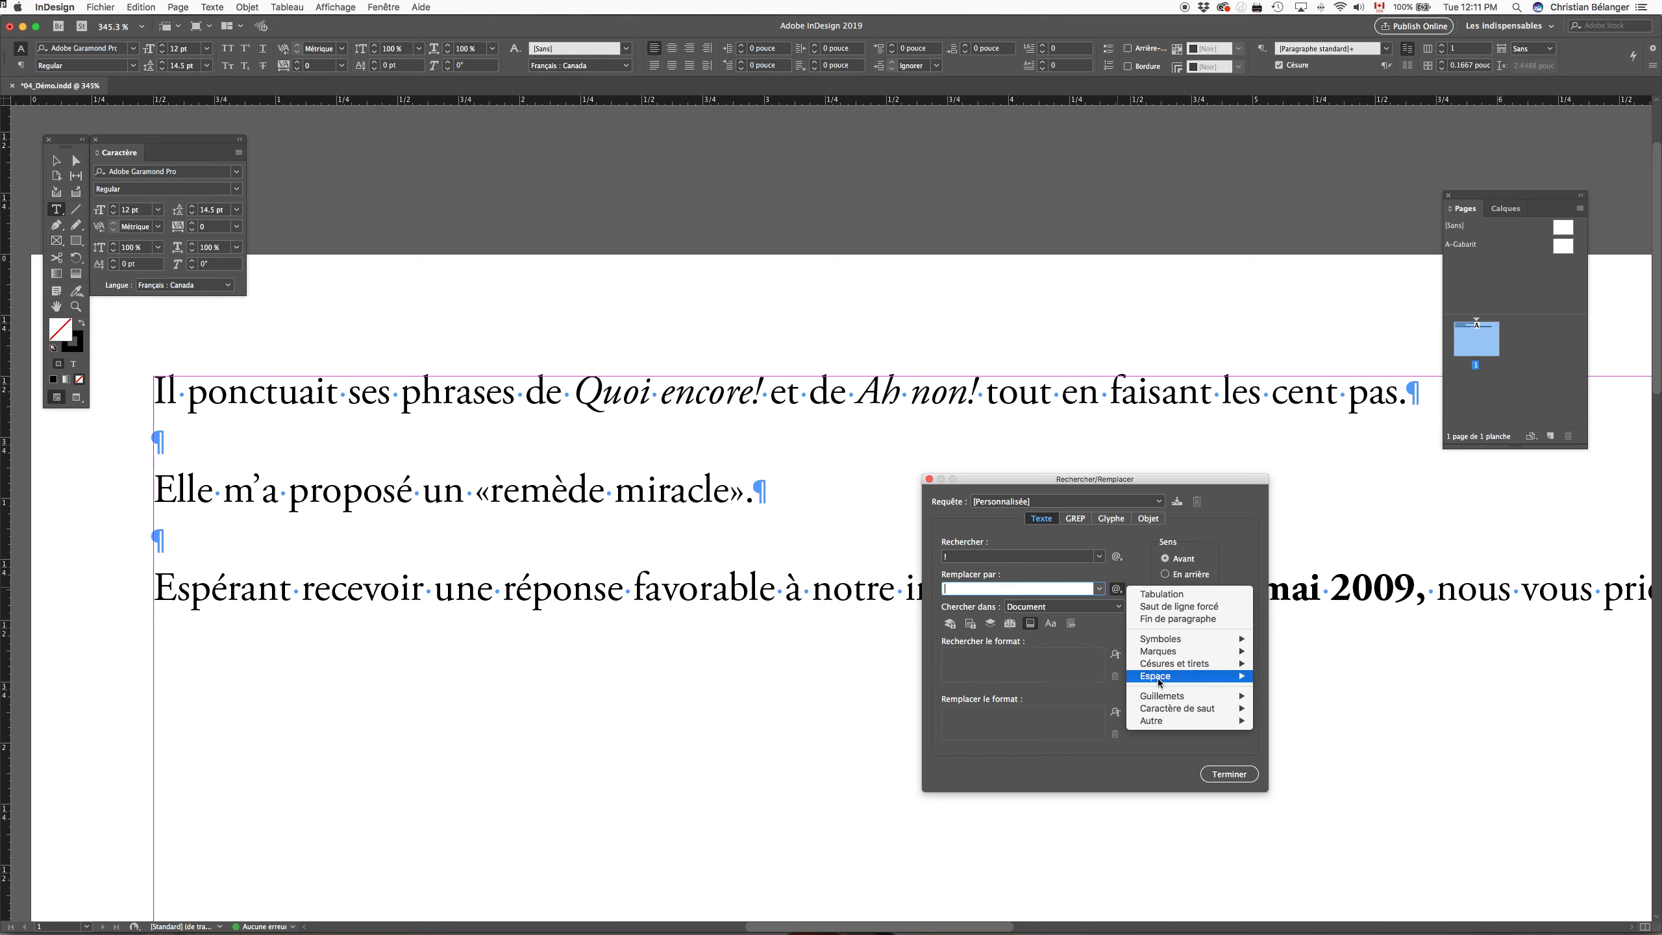
{"action": "mouse_move", "coordinate": [1155, 681]}
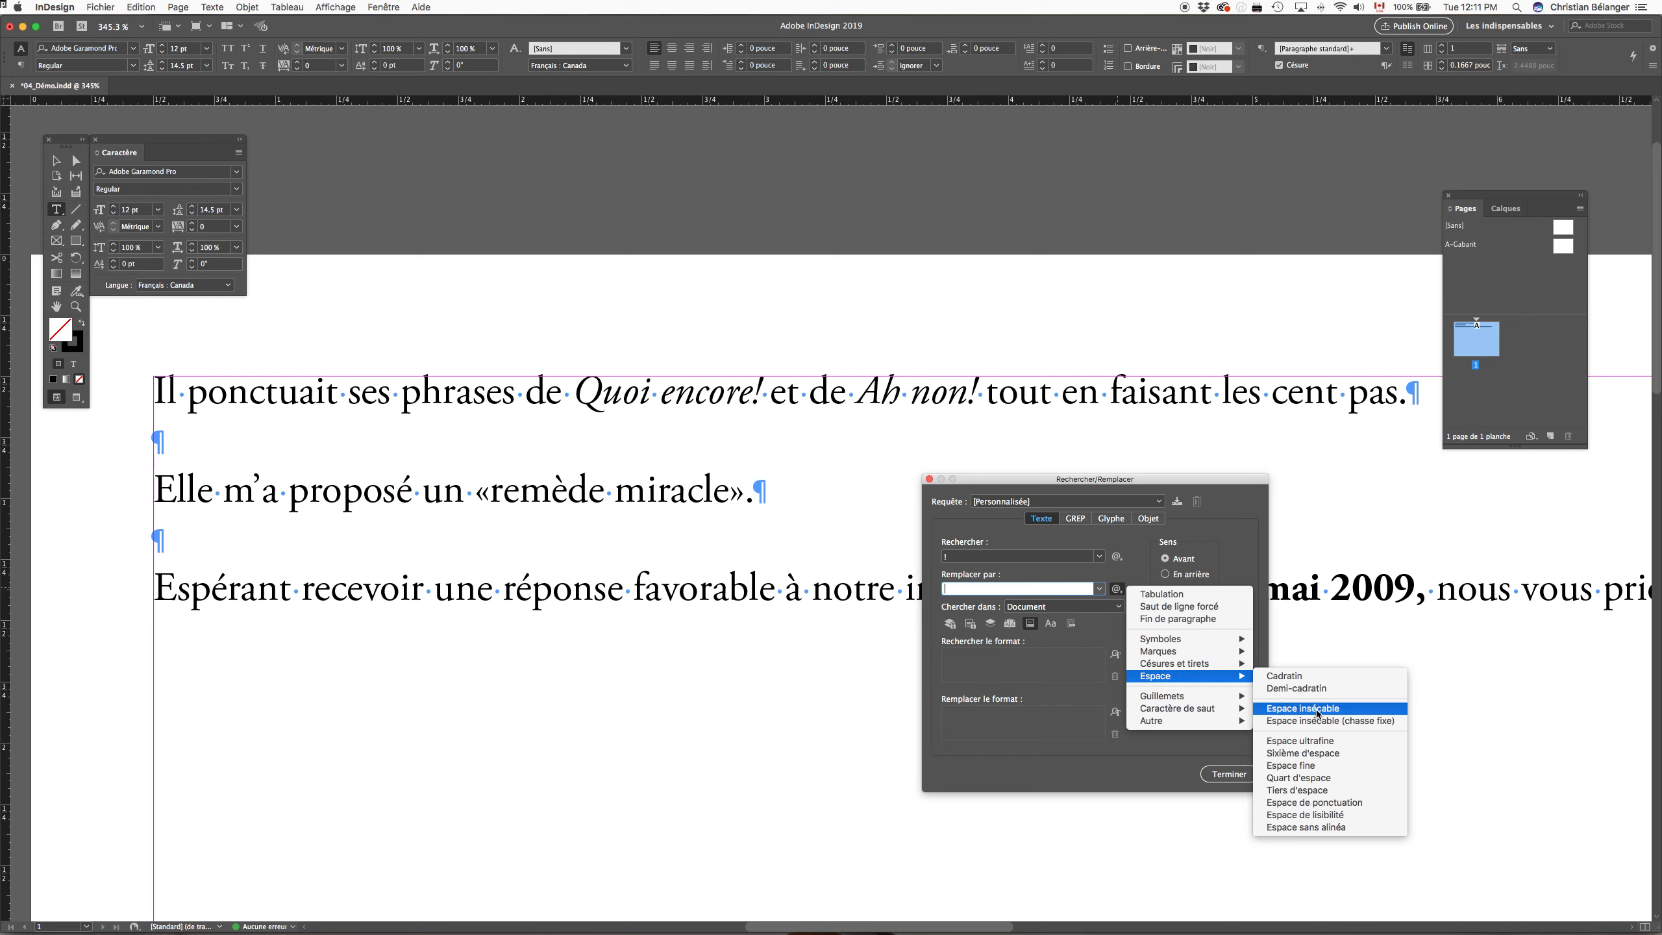
{"action": "left_click", "coordinate": [1295, 767]}
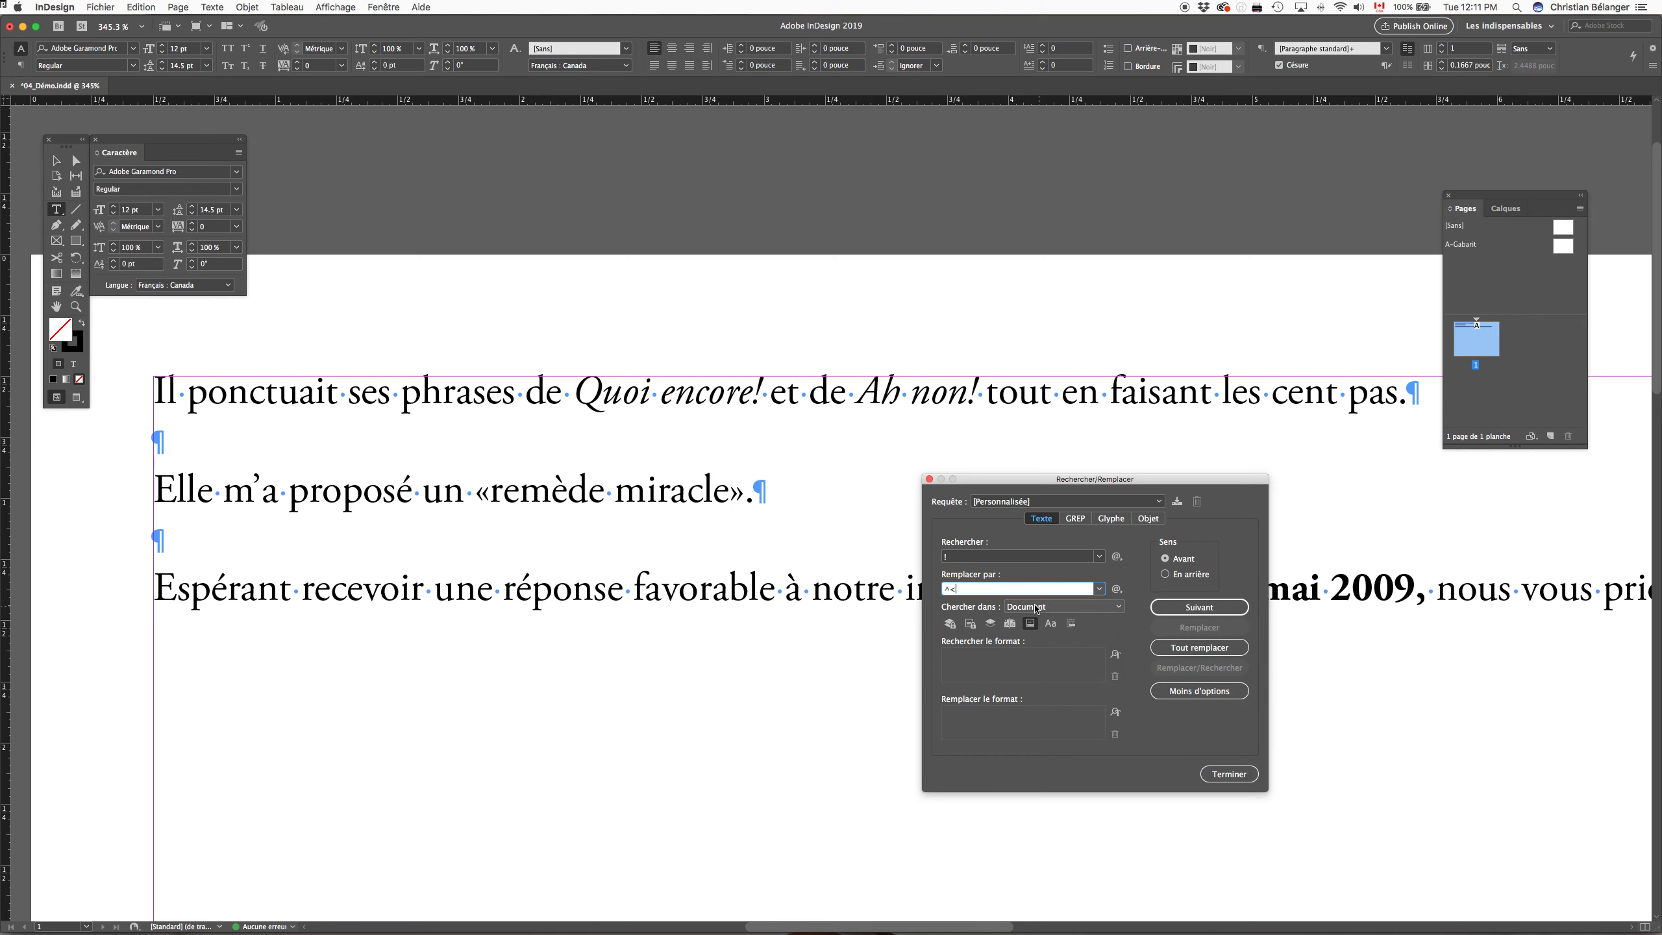
{"action": "type", "text": "!"}
{"action": "left_click_drag", "start_coordinate": [969, 590], "coordinate": [940, 596]}
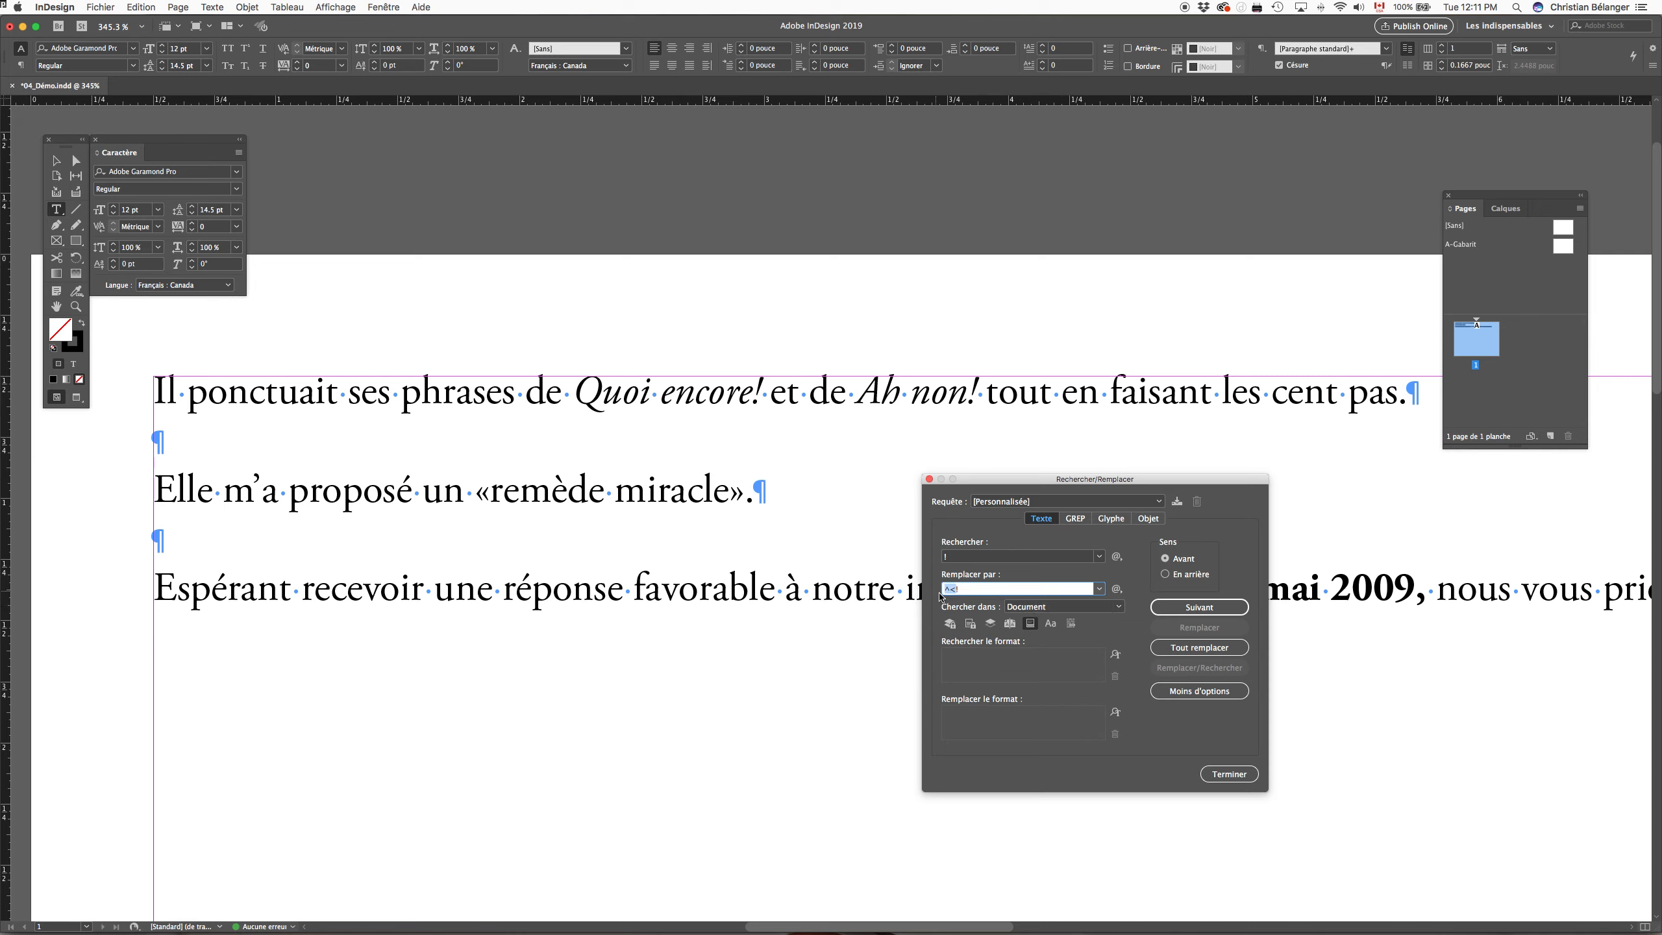
{"action": "left_click", "coordinate": [987, 589]}
Step: Try replacing all exclamation marks in the document at once, and undo the replacement
{"action": "left_click", "coordinate": [1214, 651]}
{"action": "left_click", "coordinate": [917, 493]}
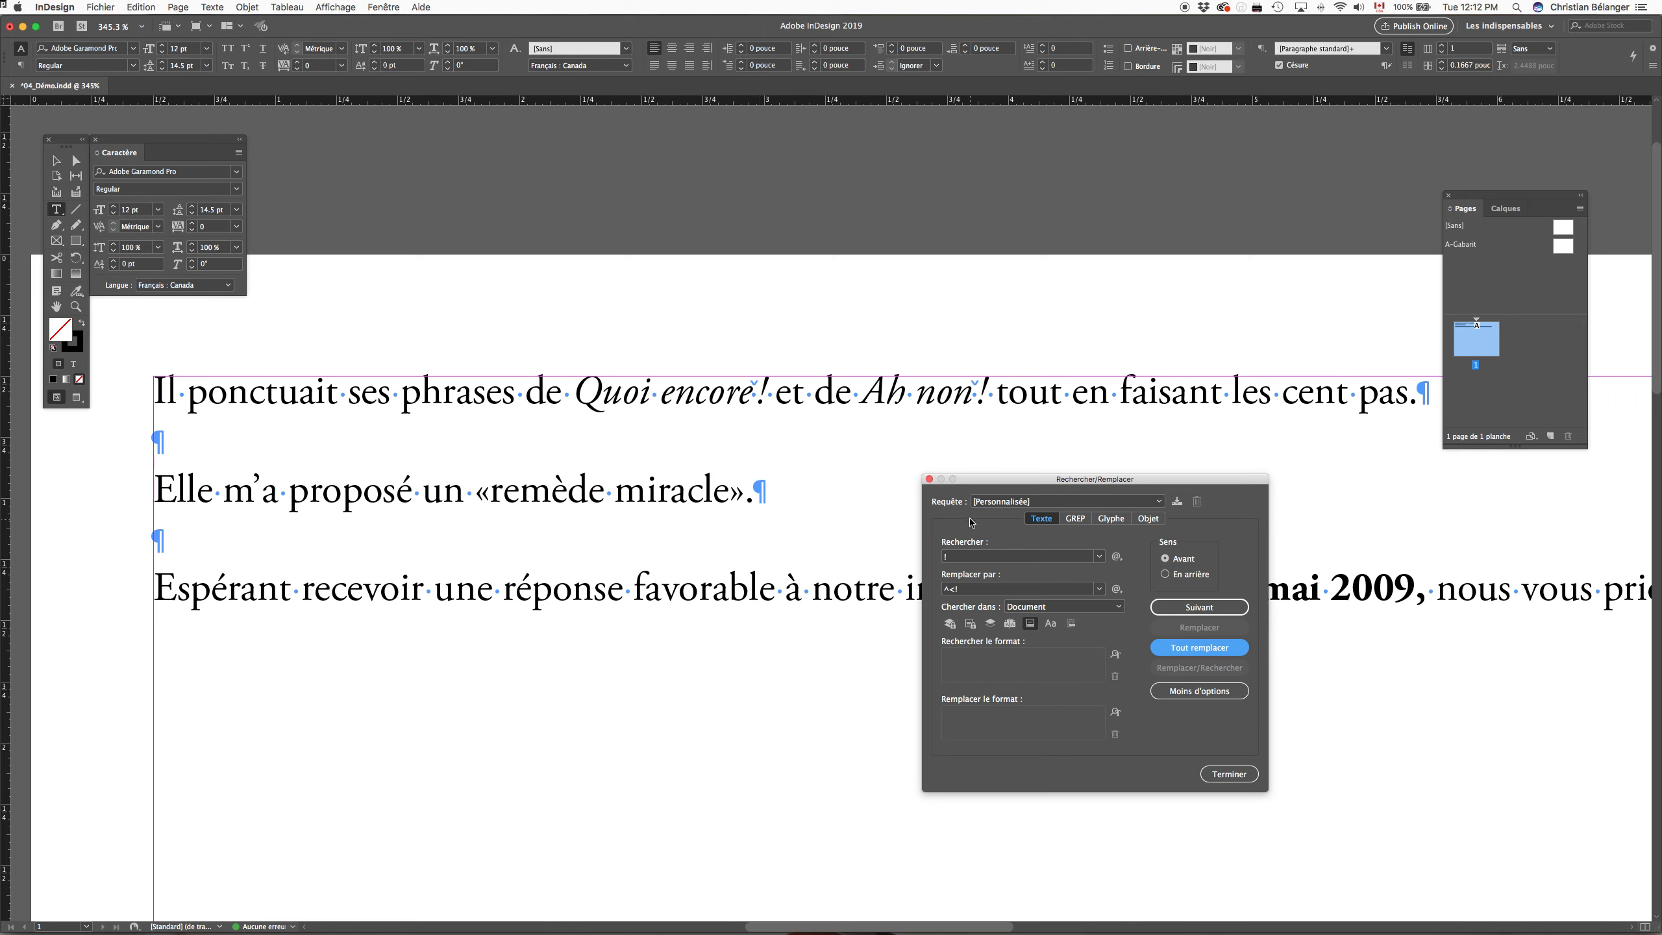
{"action": "left_click", "coordinate": [1228, 775]}
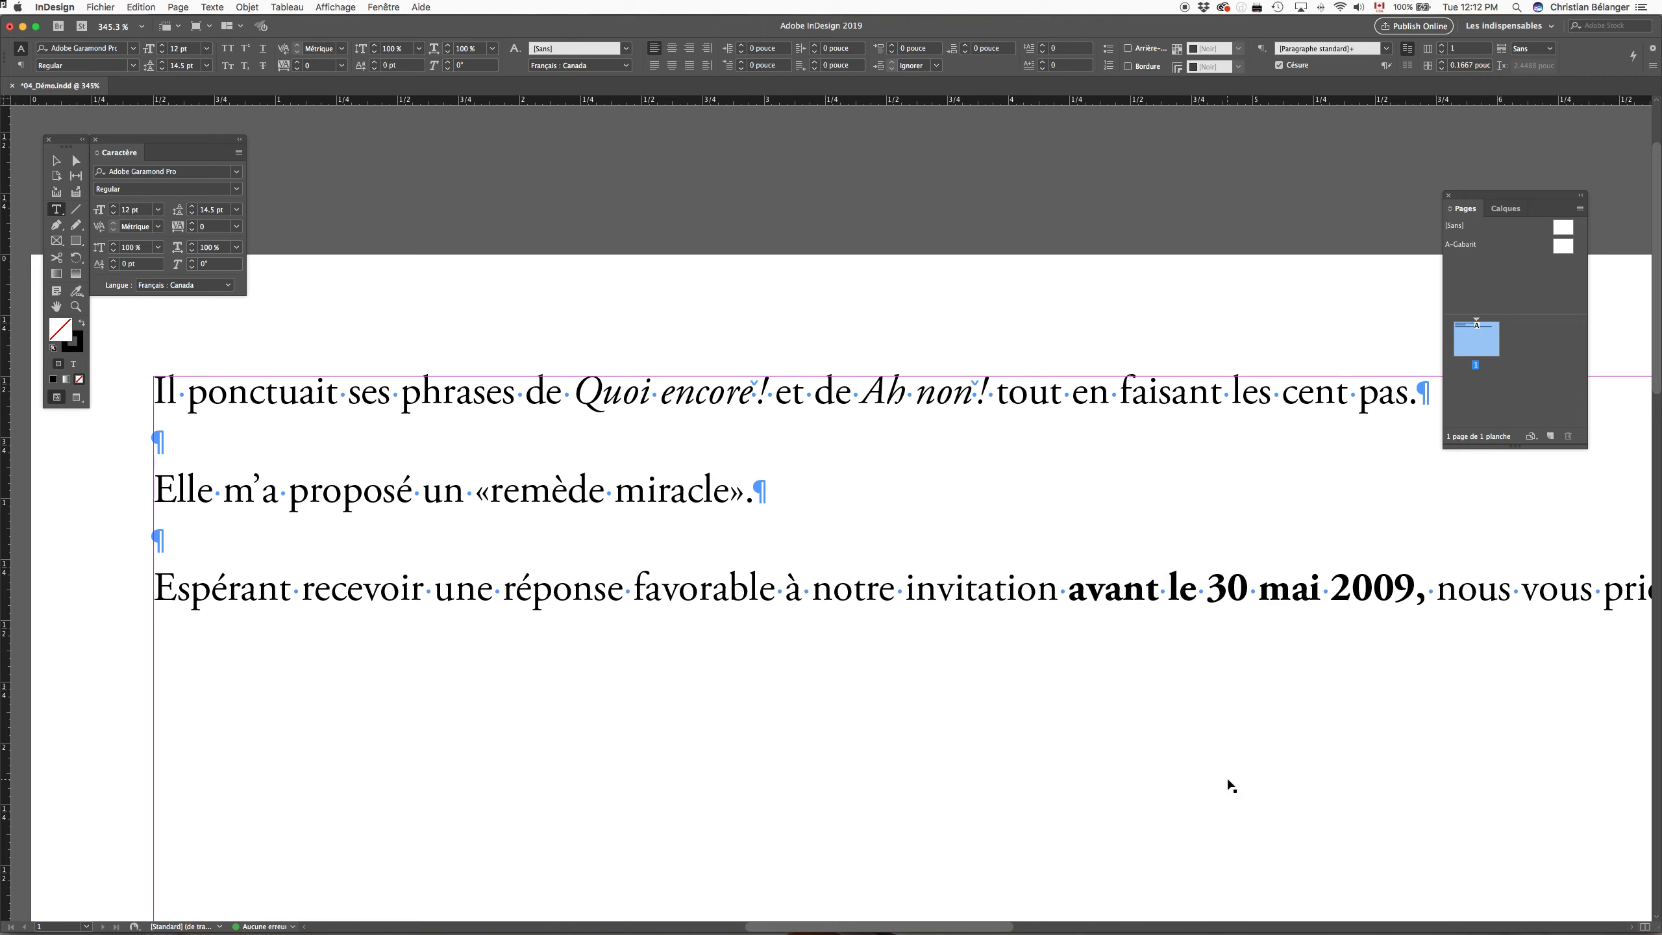
{"action": "key", "text": "super+z"}
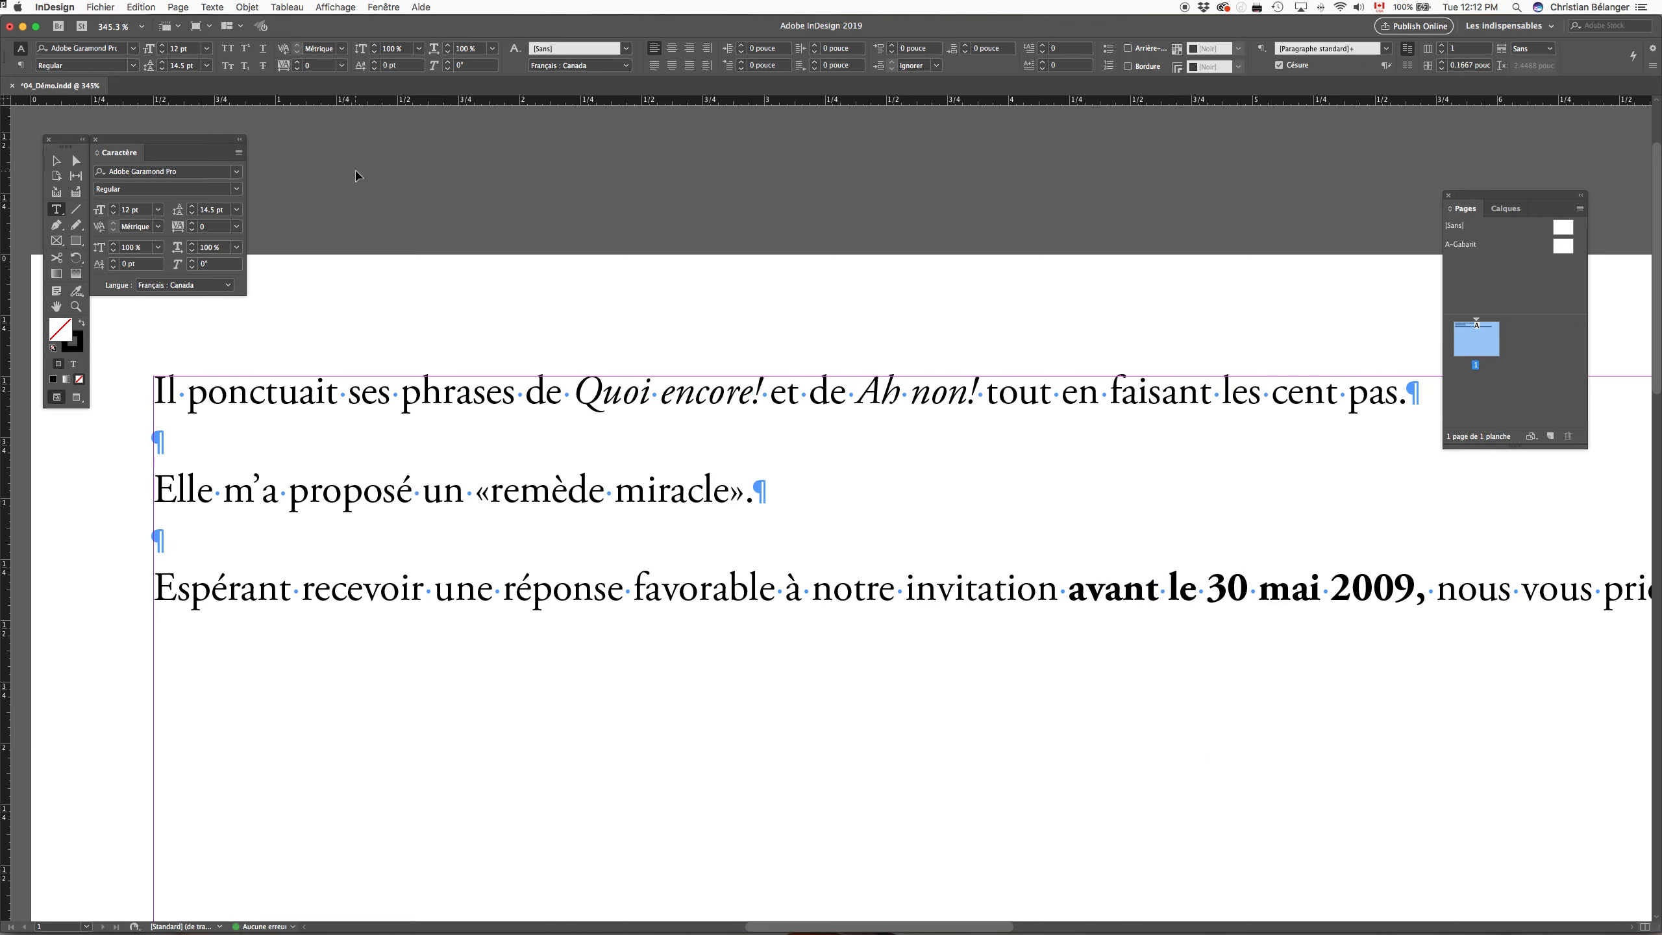
Step: Find and replace the exclamation marks of "Quoi encore!" and "Ah non!" one at a time with a thin space and "!"
{"action": "key", "text": "super+f"}
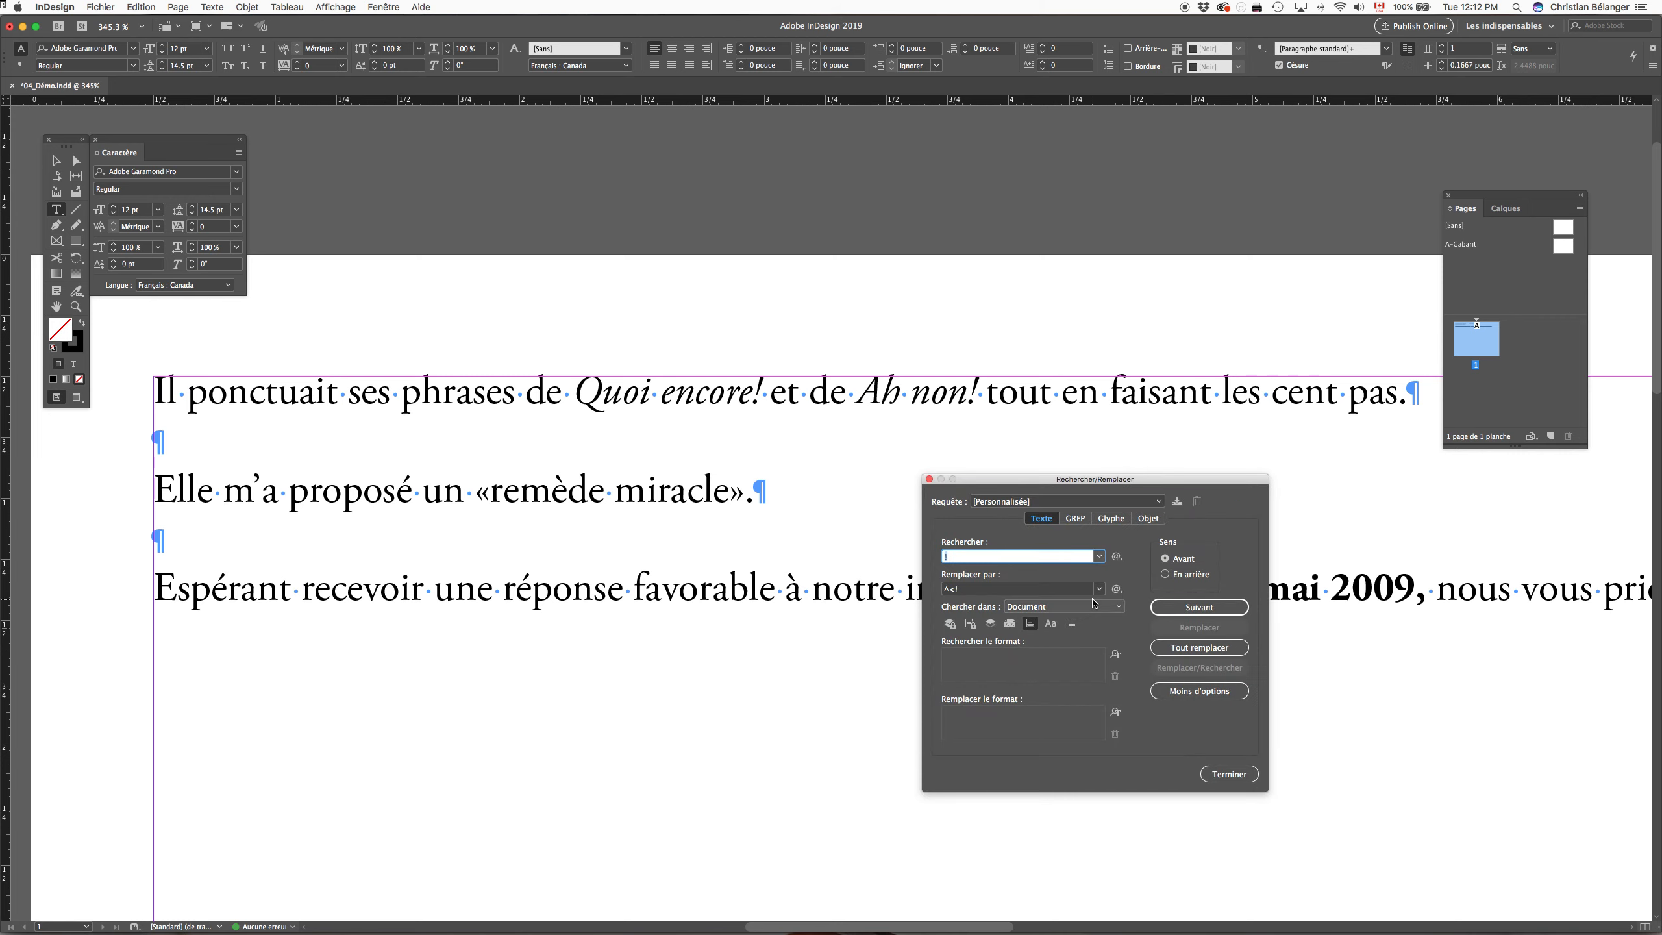
{"action": "left_click", "coordinate": [1184, 614]}
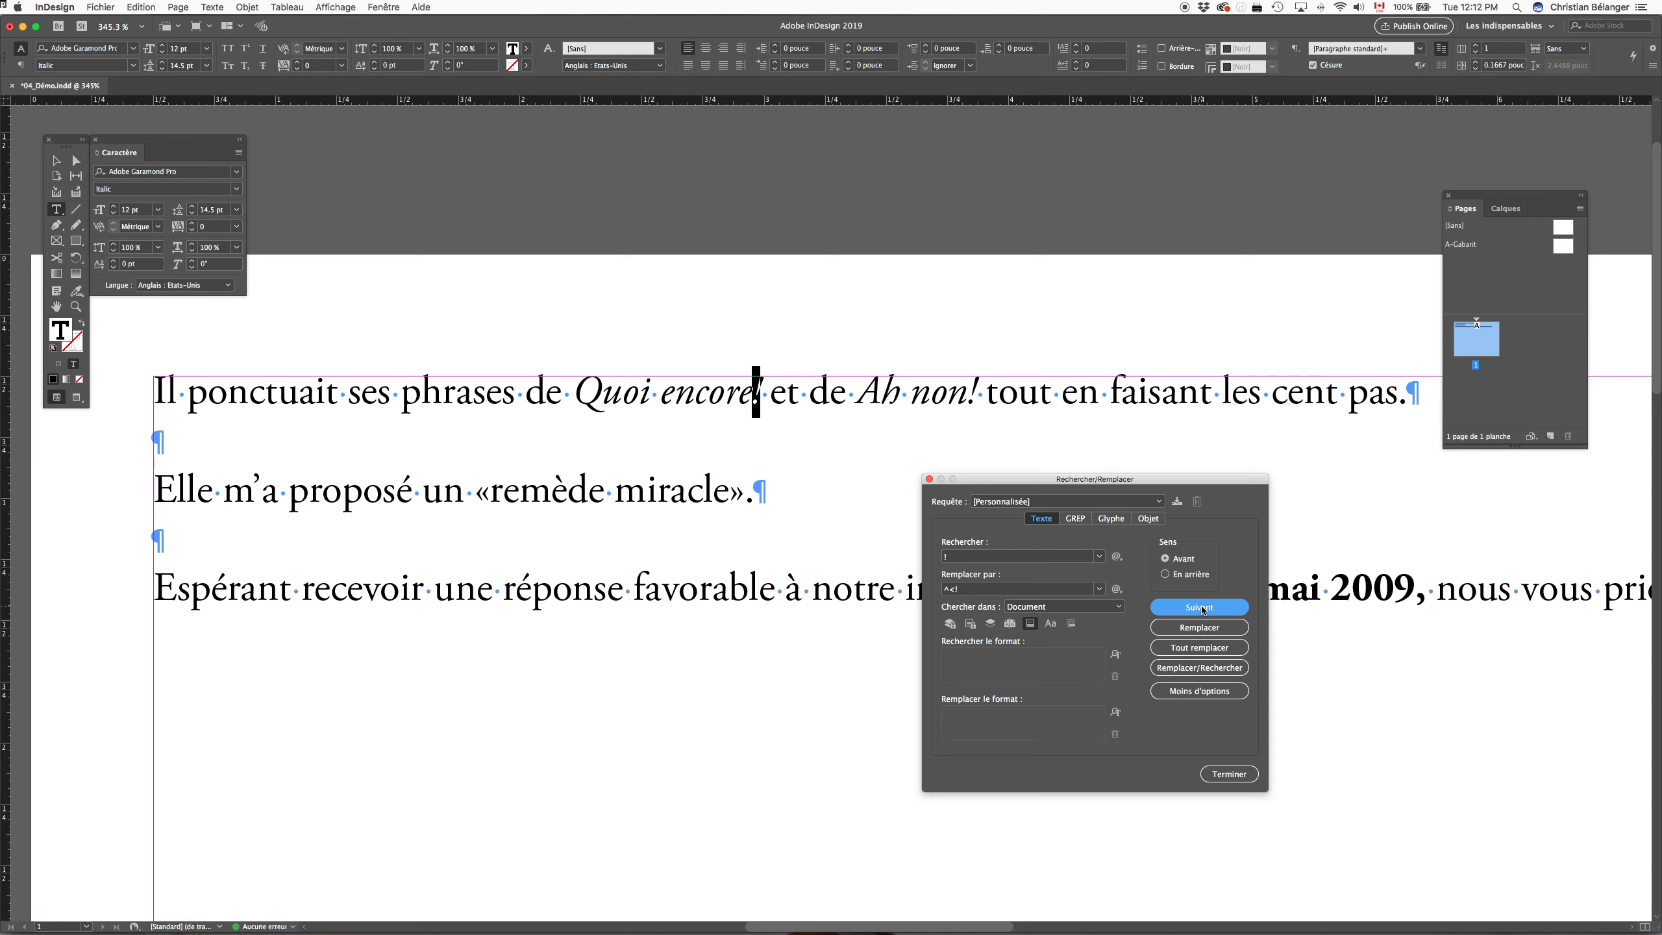
{"action": "left_click", "coordinate": [1205, 627]}
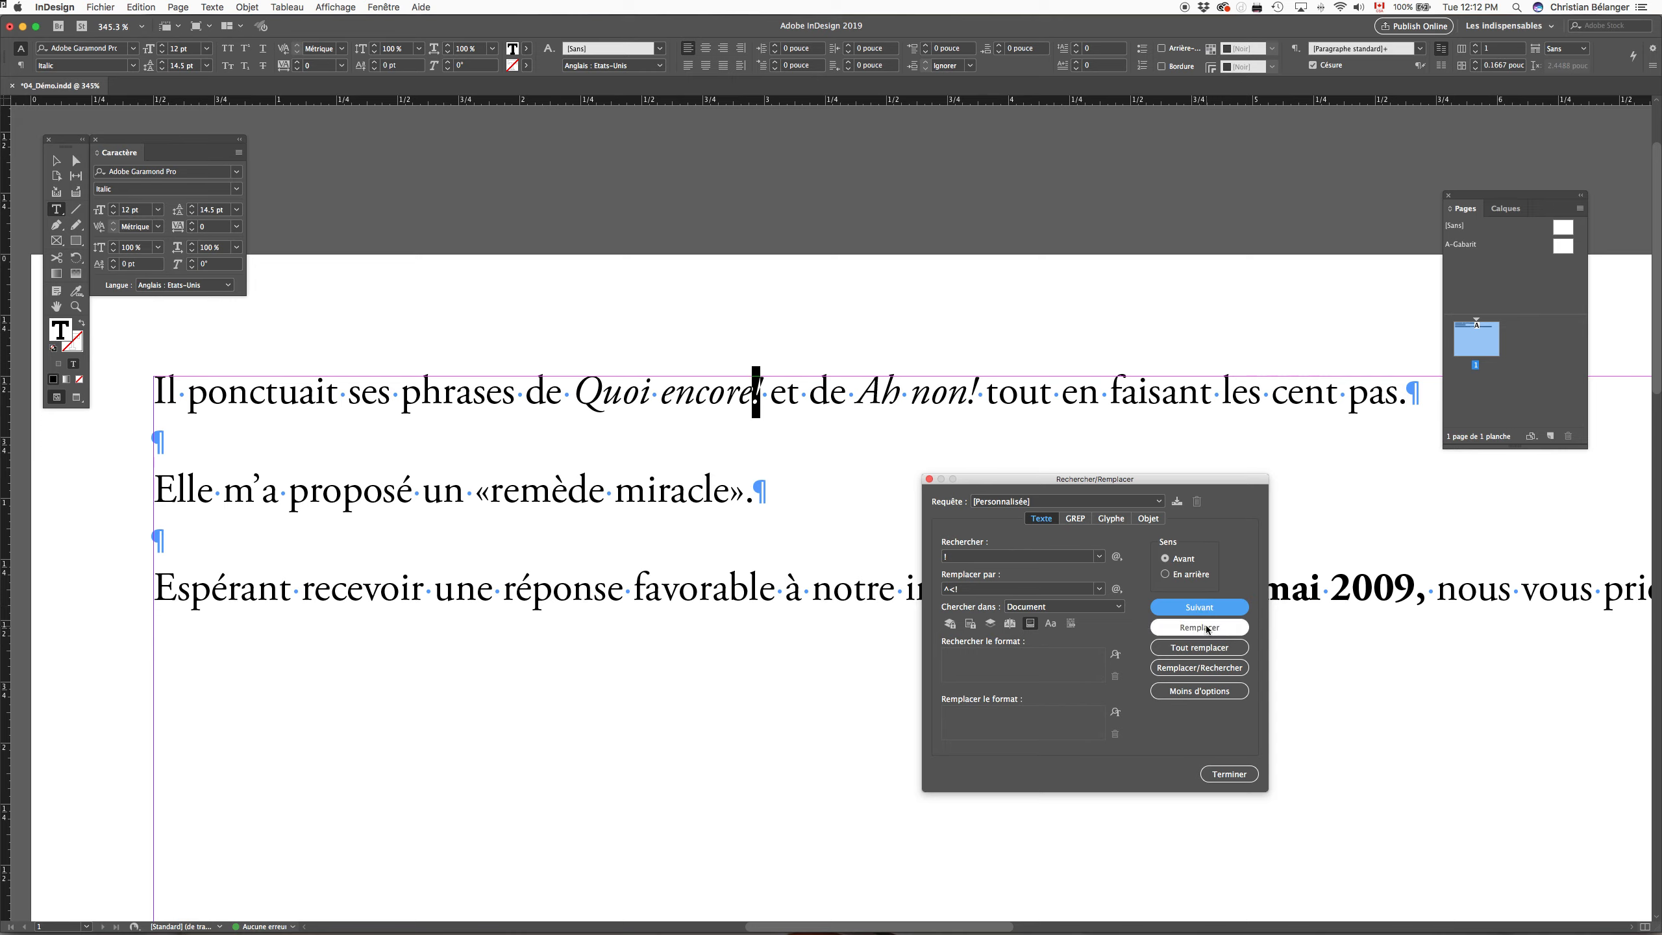
{"action": "left_click", "coordinate": [1202, 607]}
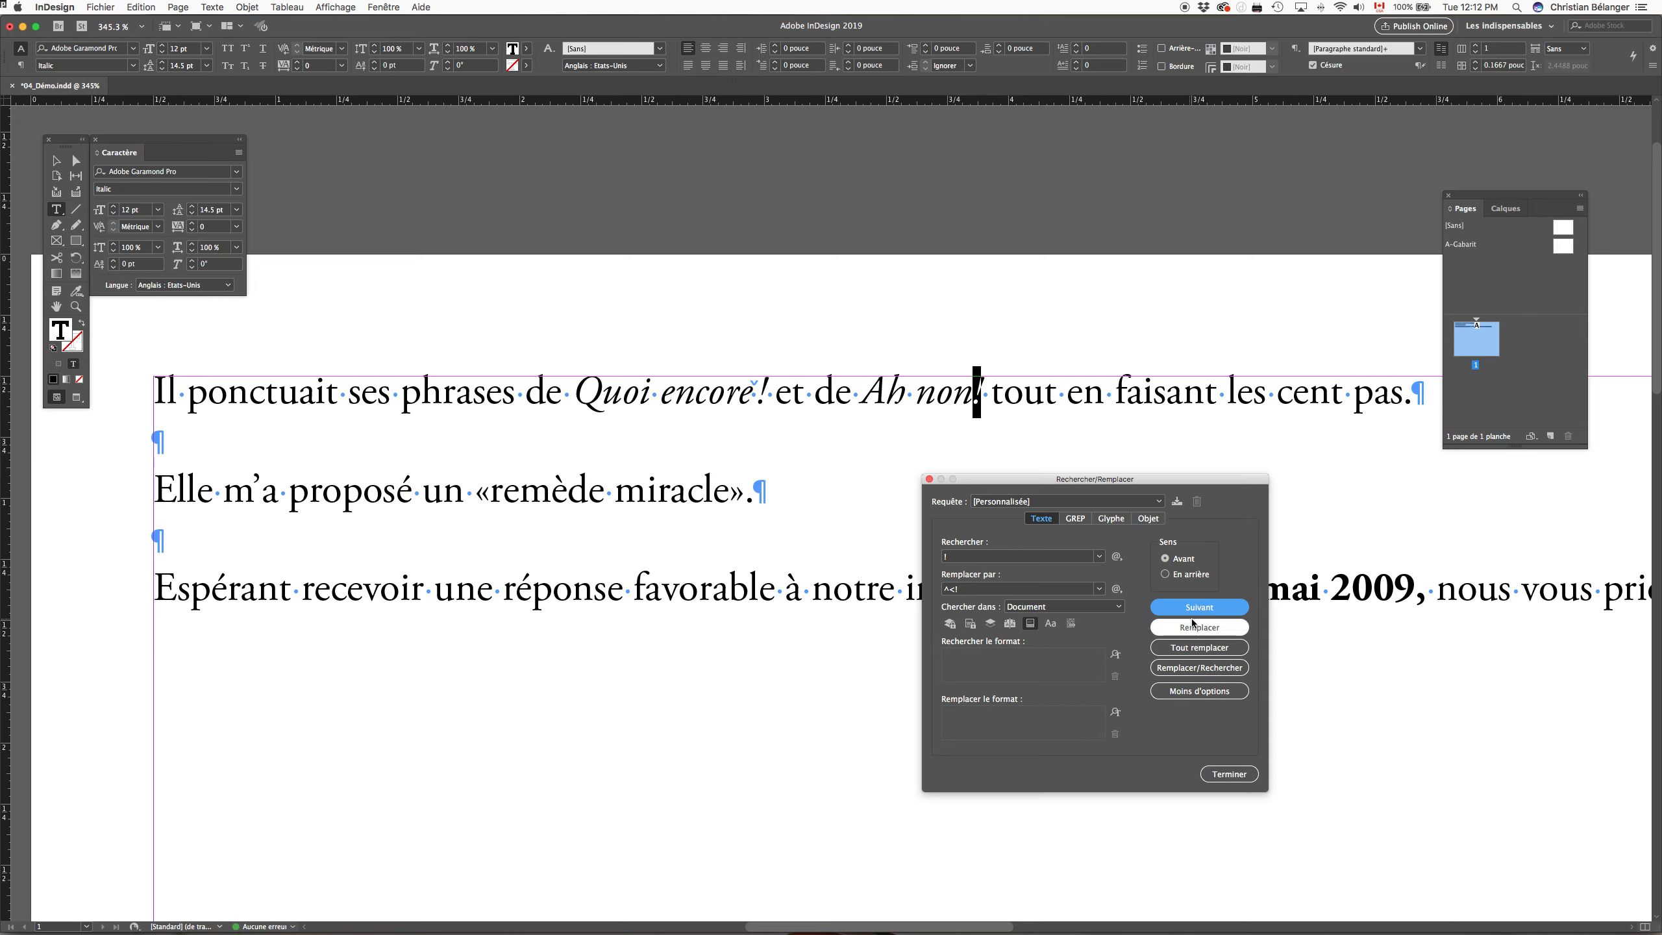
{"action": "left_click", "coordinate": [1193, 627]}
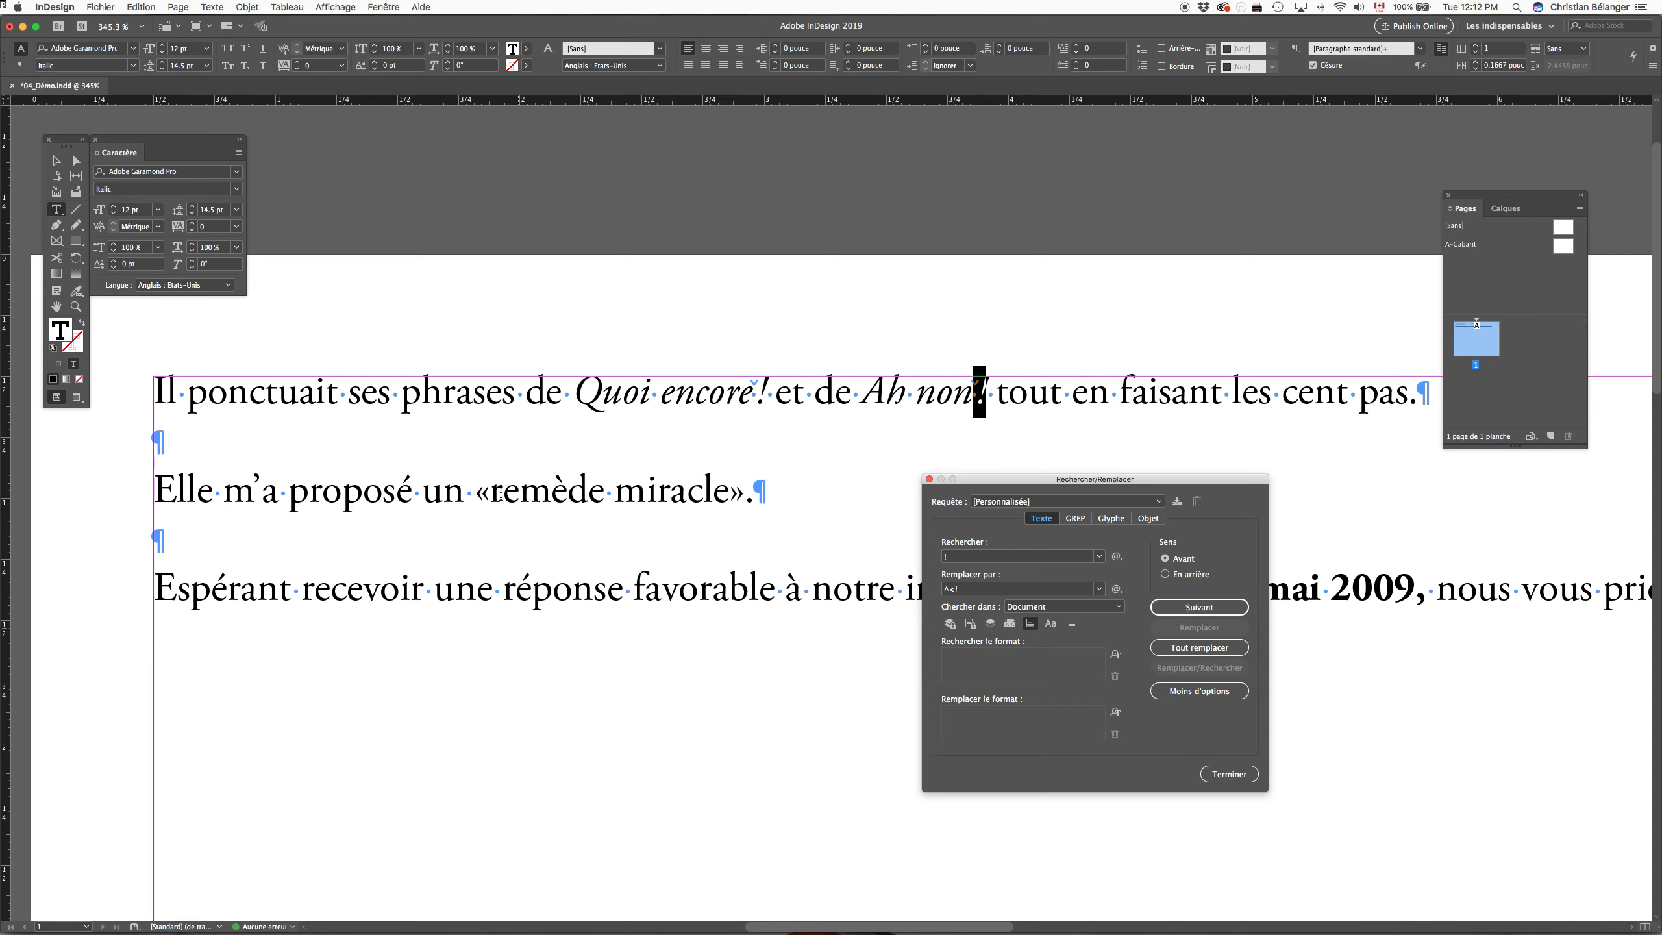
Step: Replace every "«" in the document with "«" followed by a thin space (Espace fine)
{"action": "left_click", "coordinate": [966, 556]}
{"action": "left_click_drag", "start_coordinate": [987, 557], "coordinate": [865, 551]}
{"action": "type", "text": "«"}
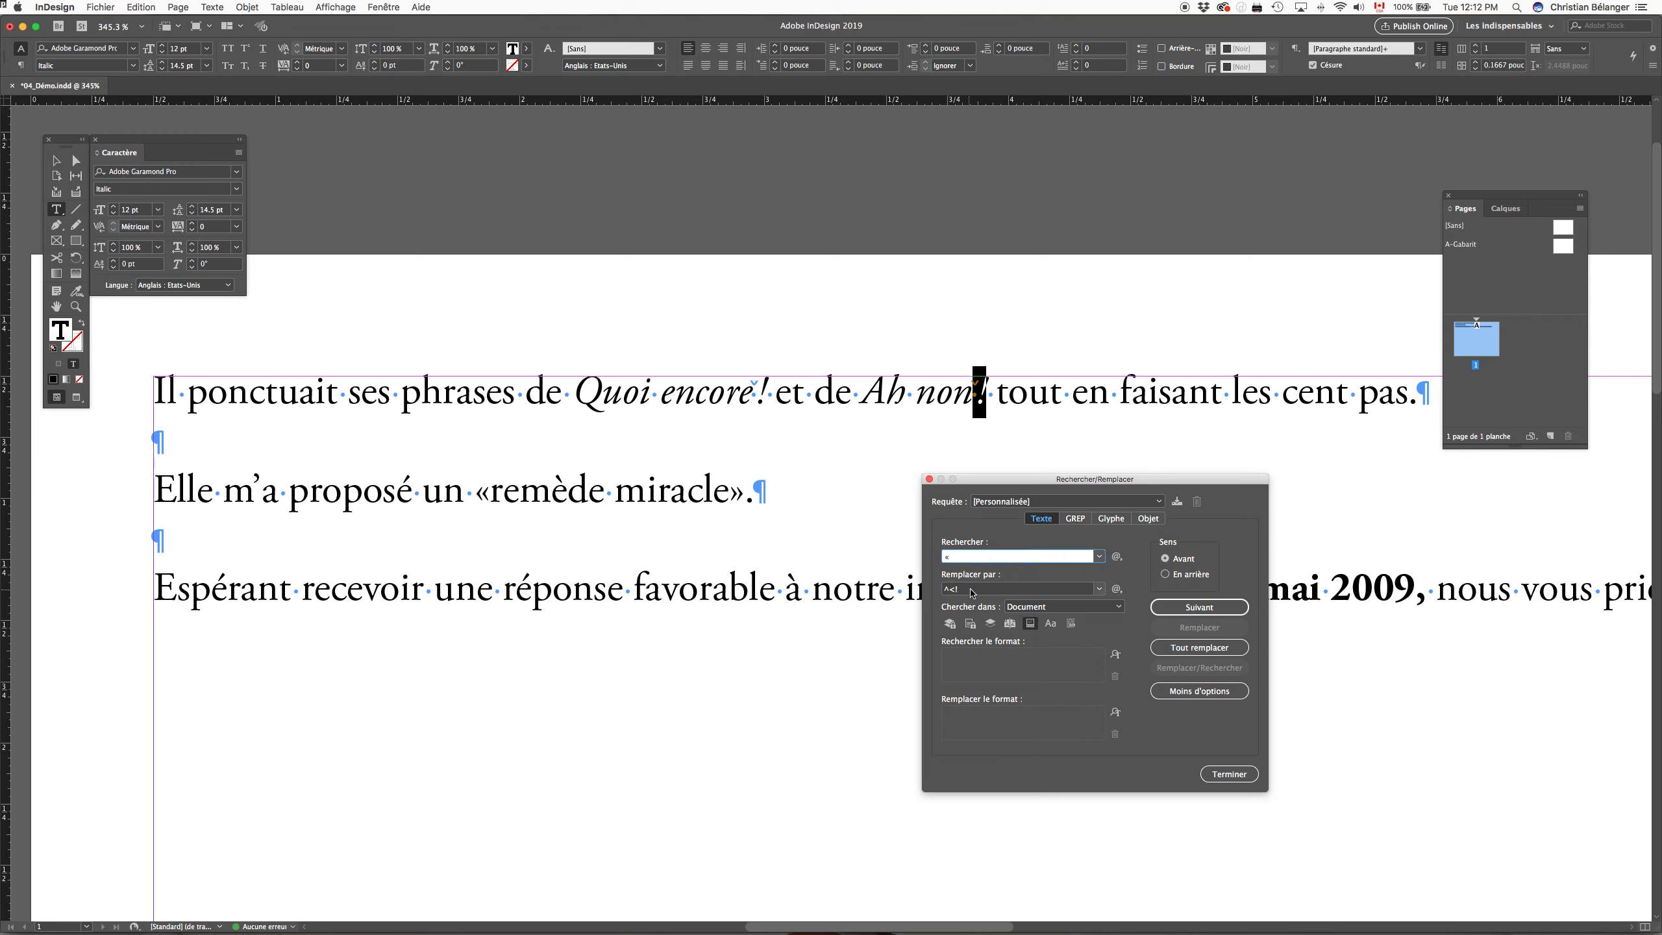
{"action": "left_click_drag", "start_coordinate": [972, 592], "coordinate": [904, 589]}
{"action": "type", "text": "«"}
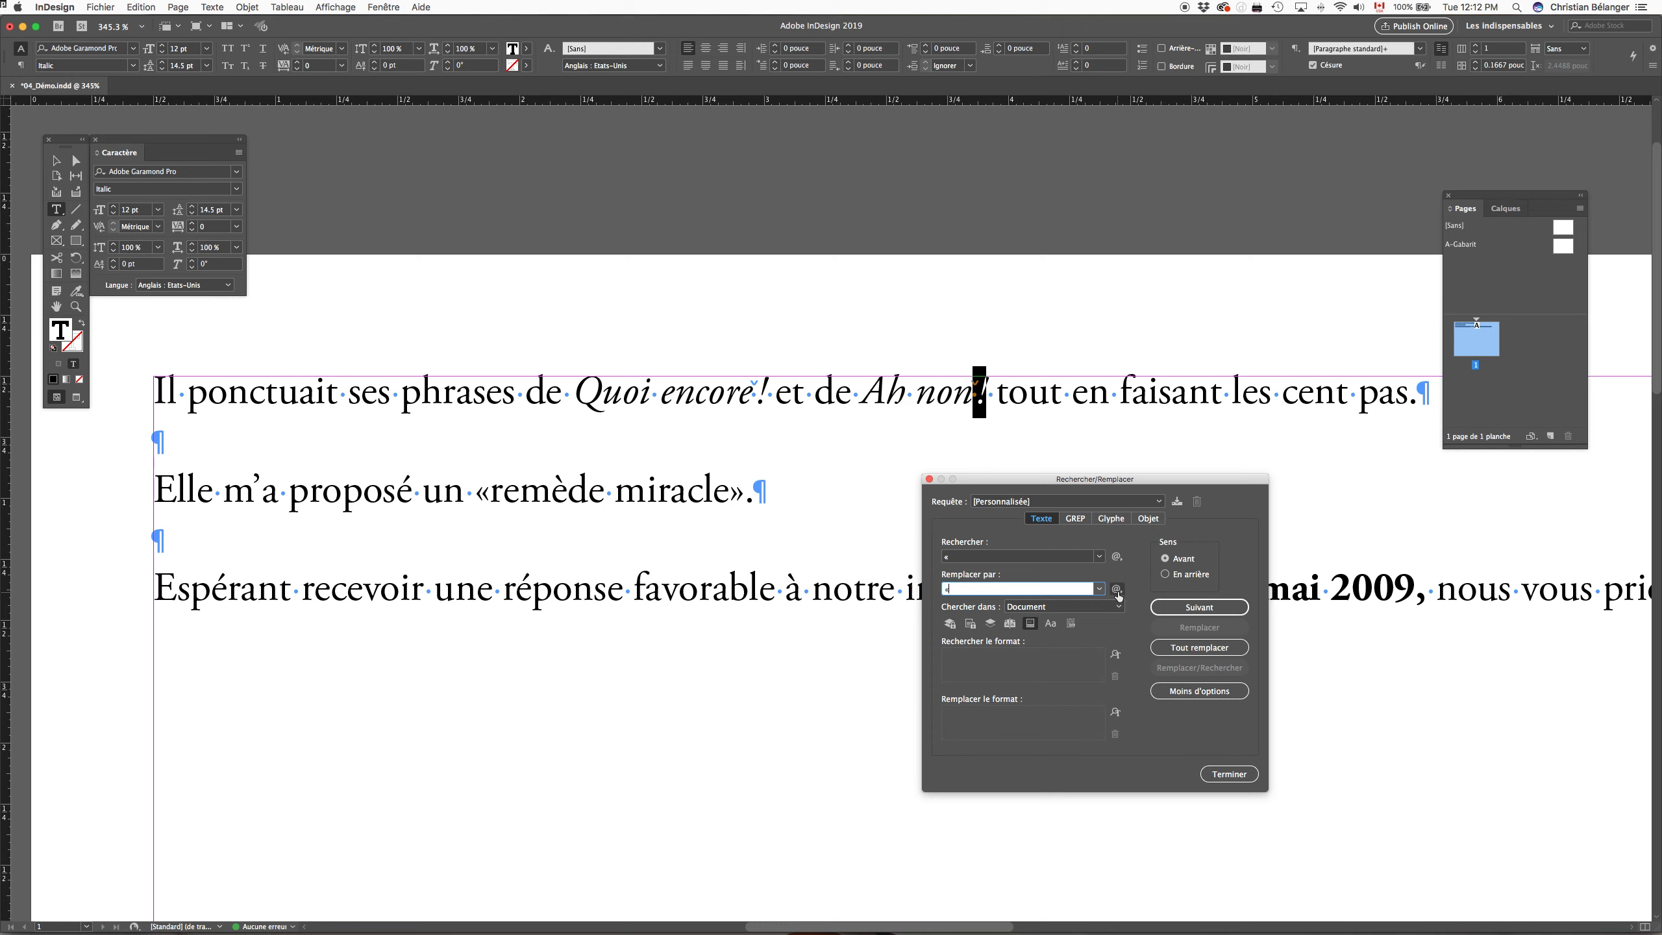
{"action": "left_click", "coordinate": [1117, 591]}
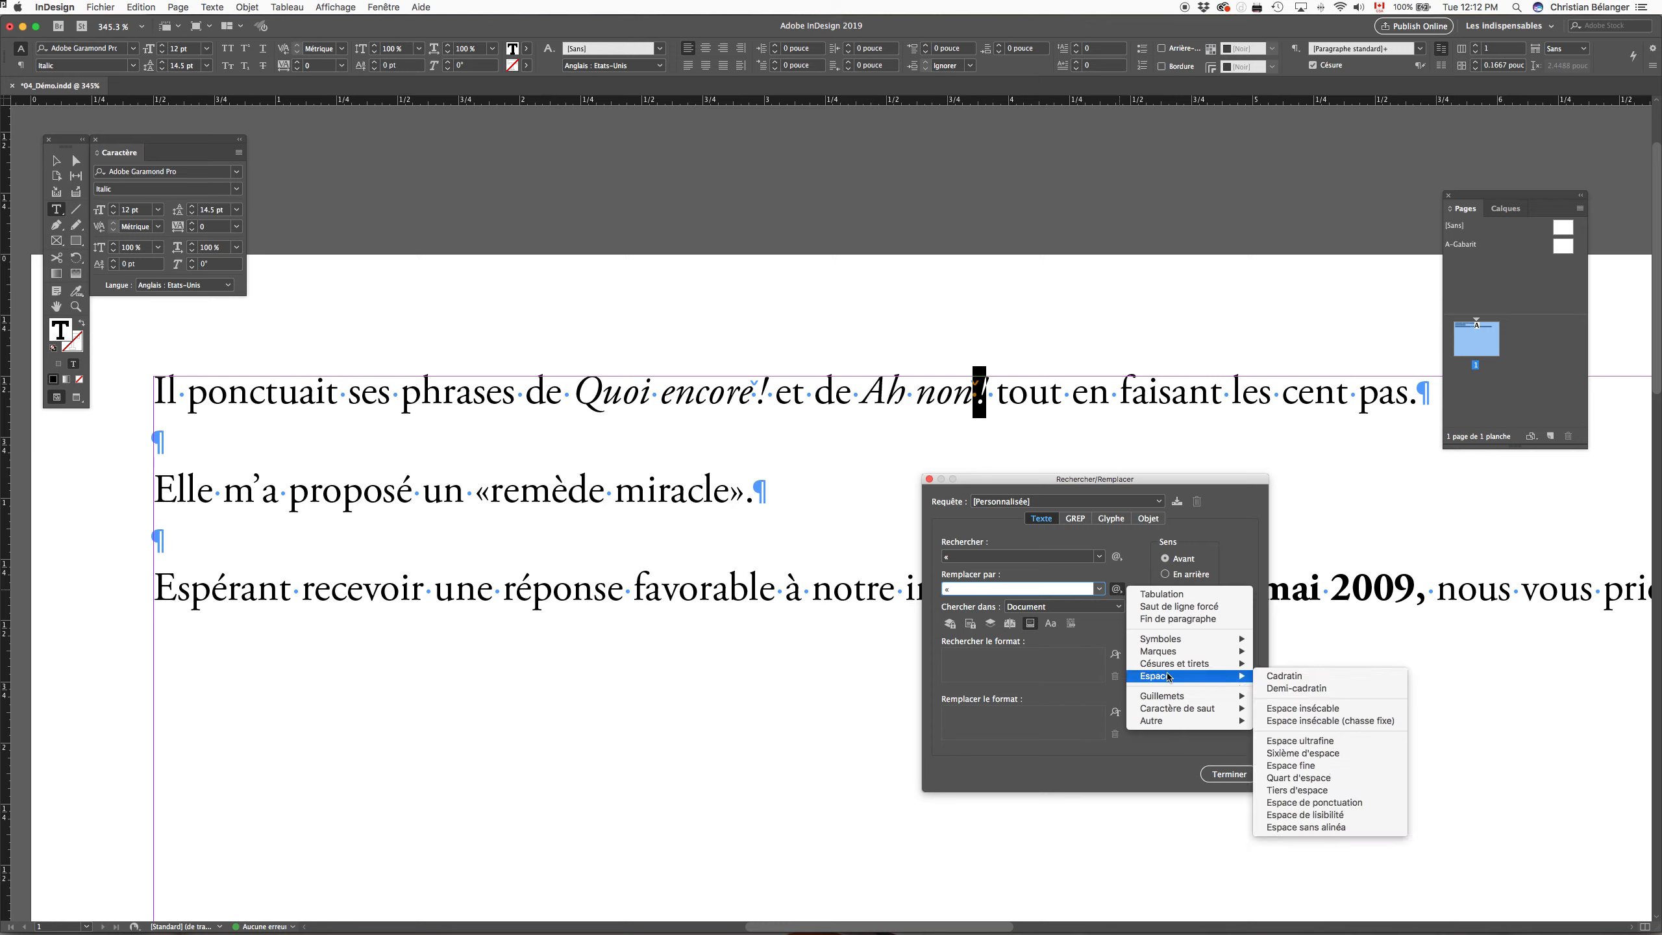
{"action": "left_click", "coordinate": [1299, 765]}
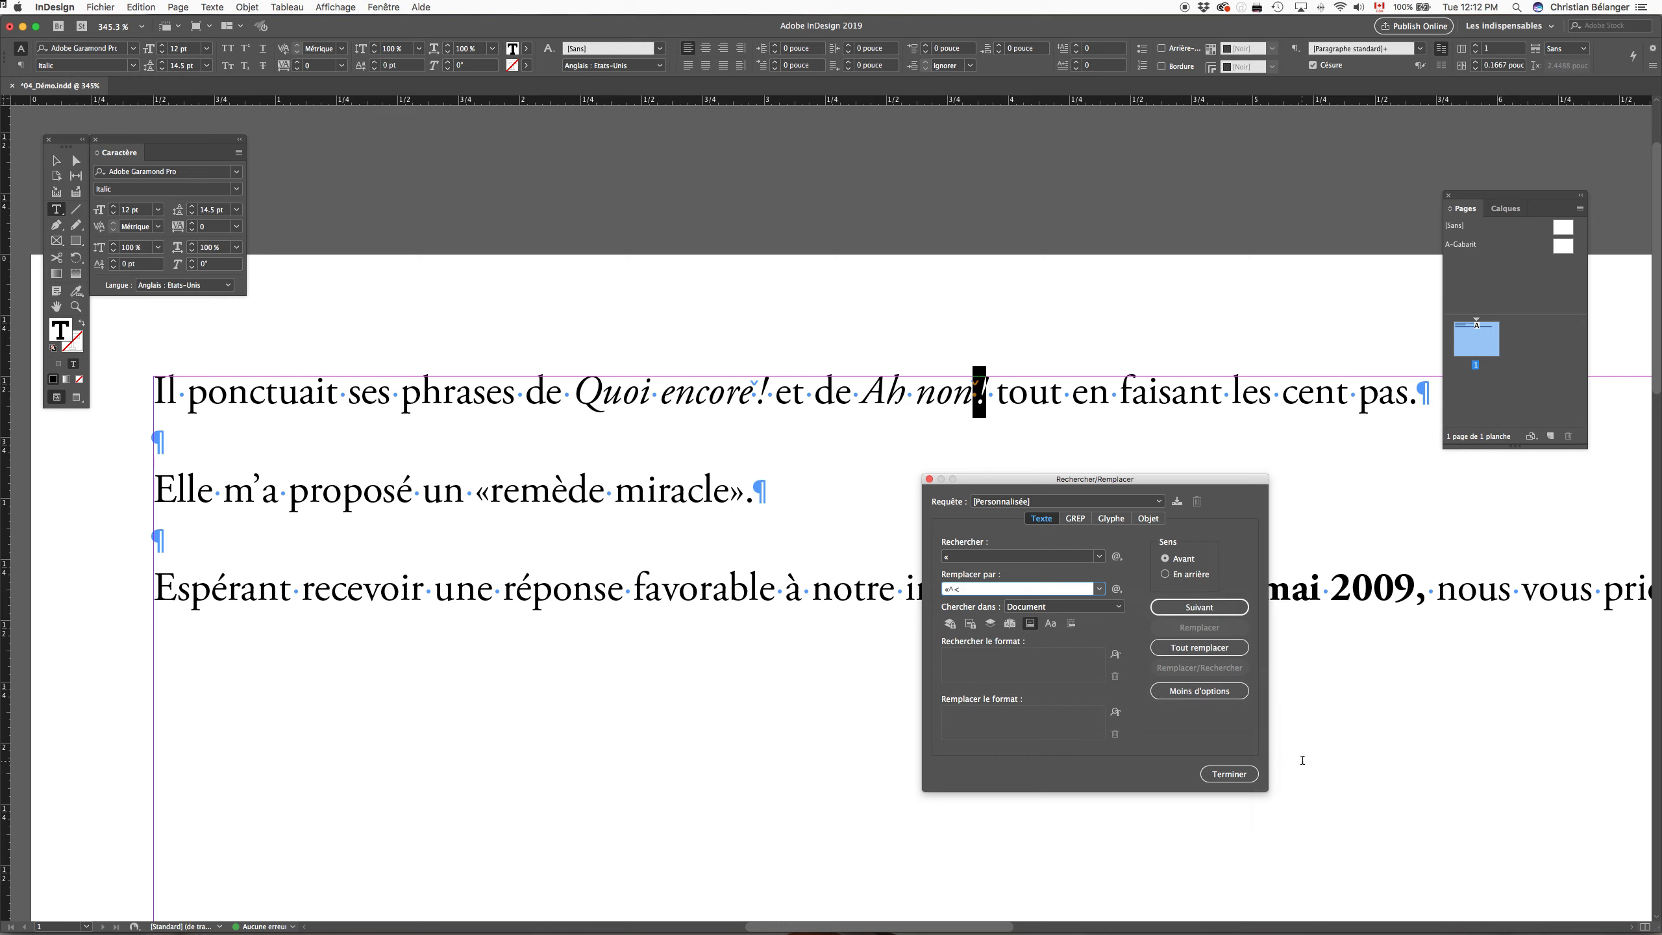
{"action": "left_click", "coordinate": [1215, 650]}
{"action": "key", "text": "Return"}
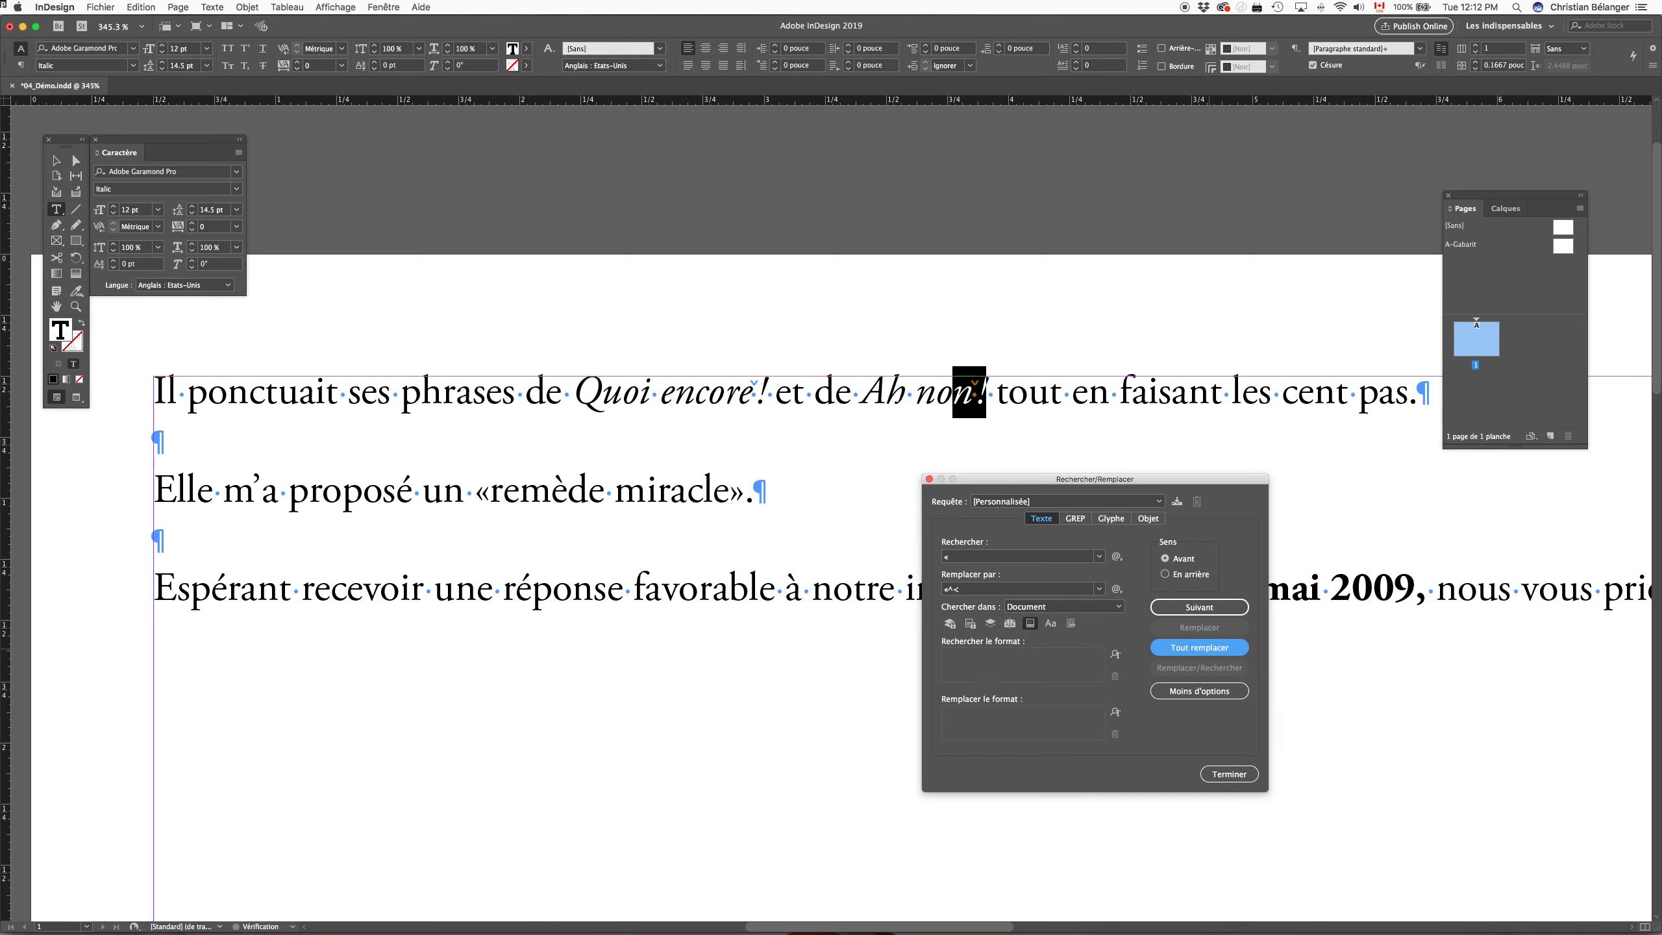
Step: Replace every "»" in the document with a thin space (Espace fine) followed by "»", and close the find and replace dialog
{"action": "left_click", "coordinate": [958, 560]}
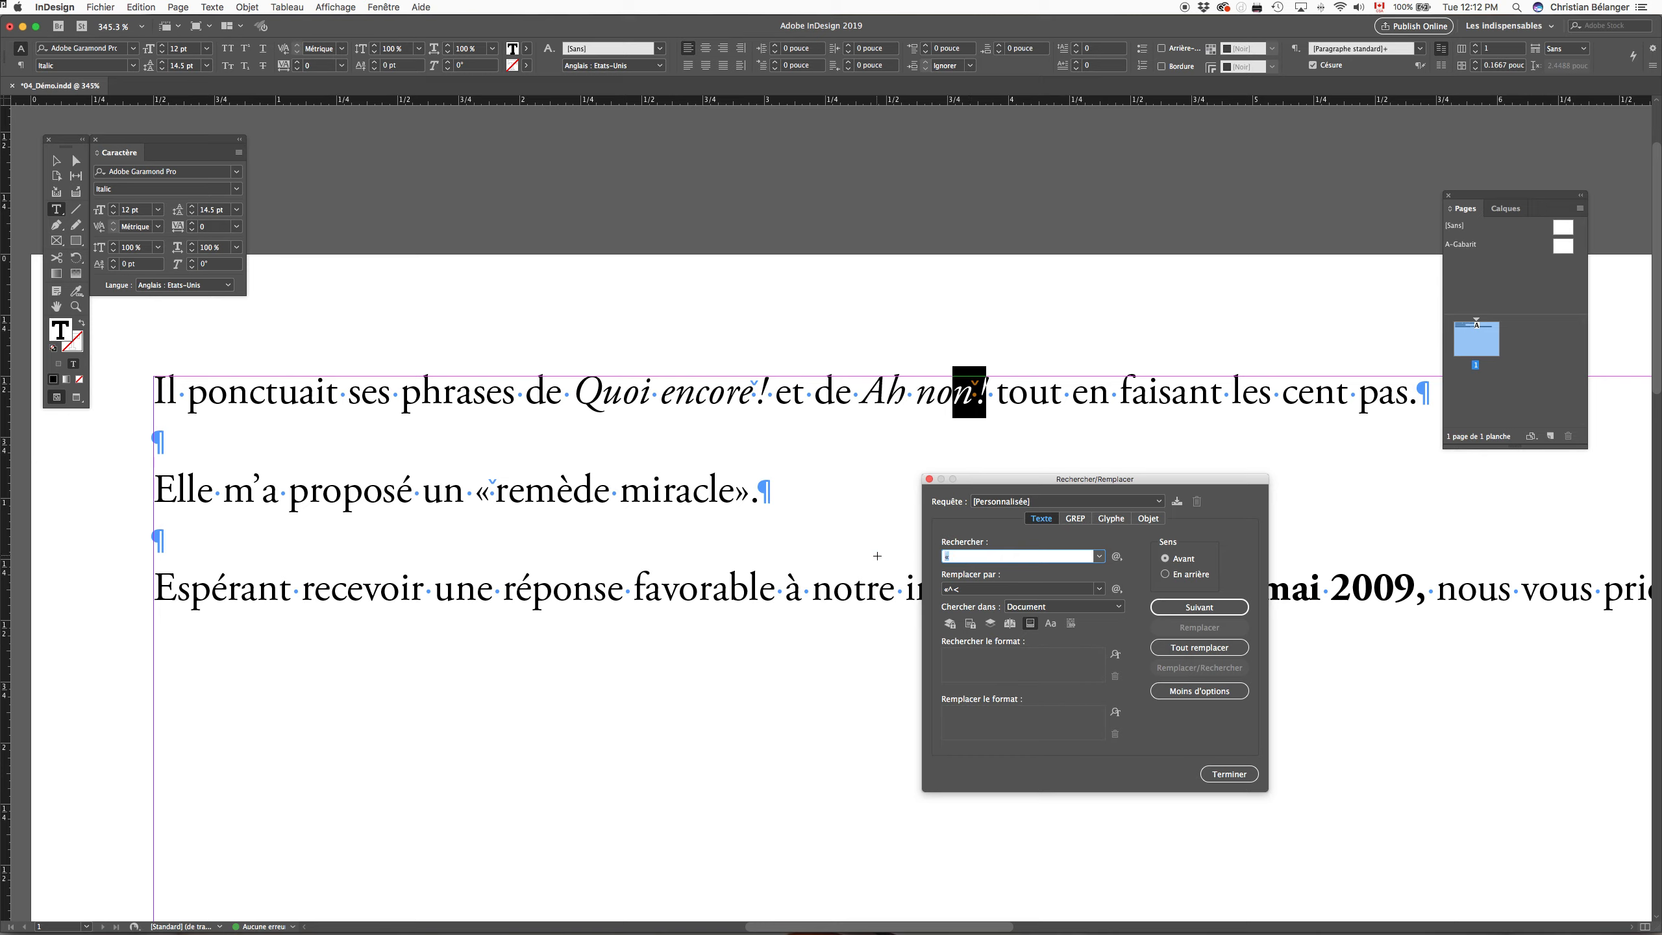
{"action": "type", "text": "»"}
{"action": "key", "text": "Tab"}
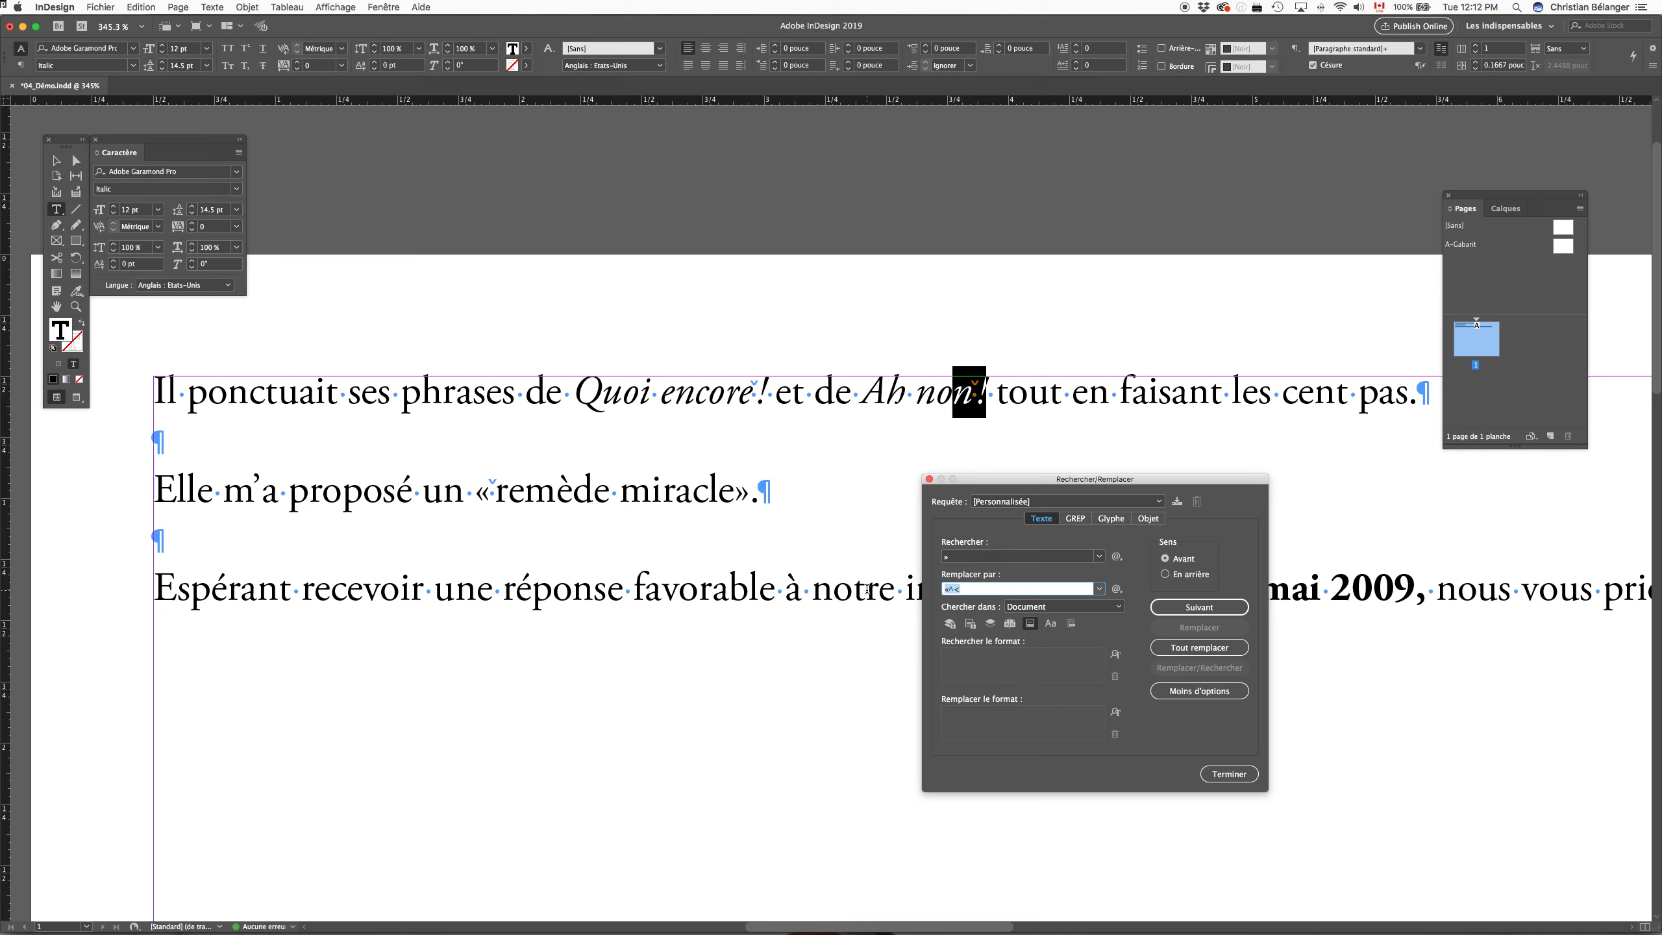
{"action": "left_click", "coordinate": [1116, 589]}
{"action": "mouse_move", "coordinate": [1195, 683]}
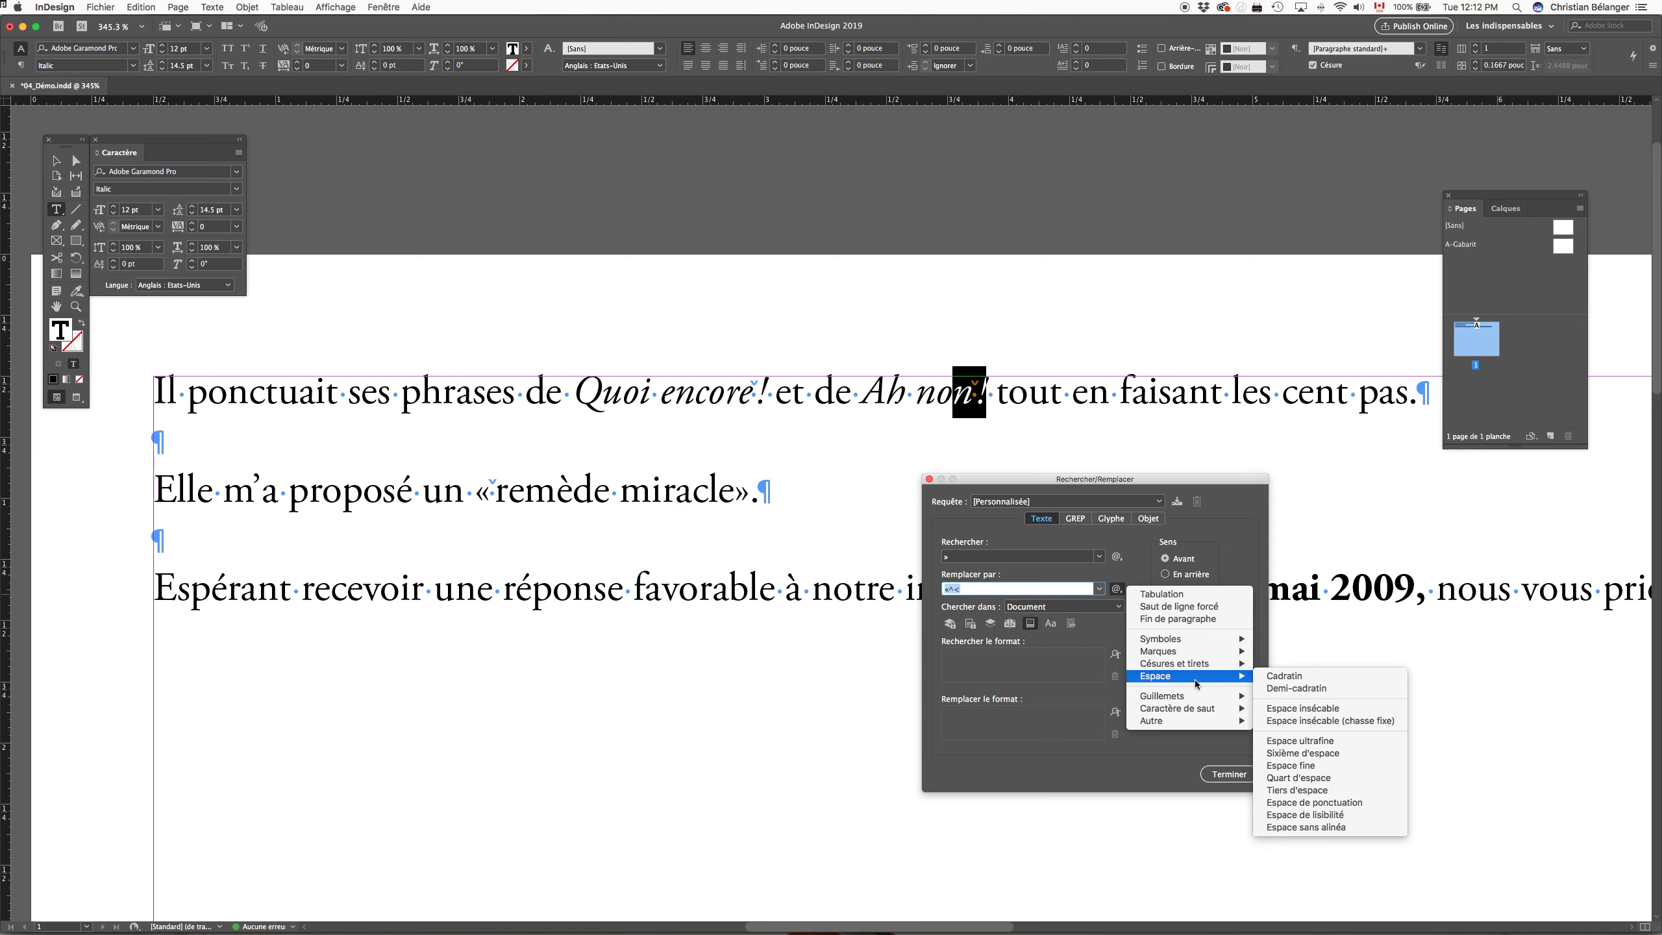
{"action": "left_click", "coordinate": [1290, 766]}
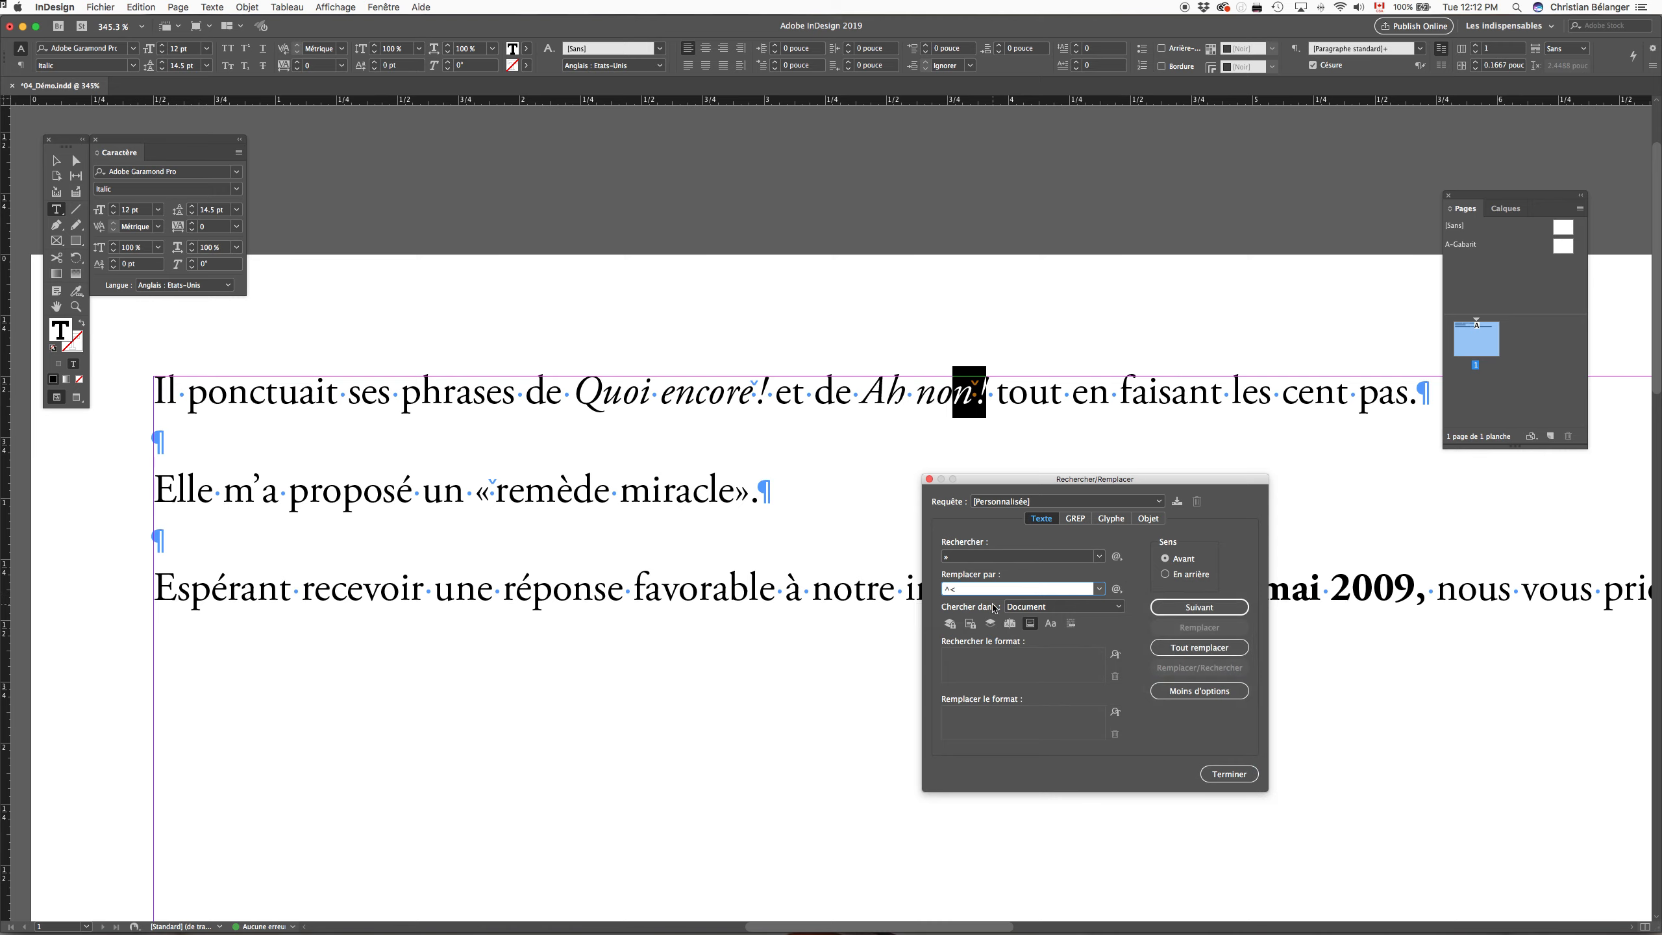
{"action": "left_click", "coordinate": [1191, 647]}
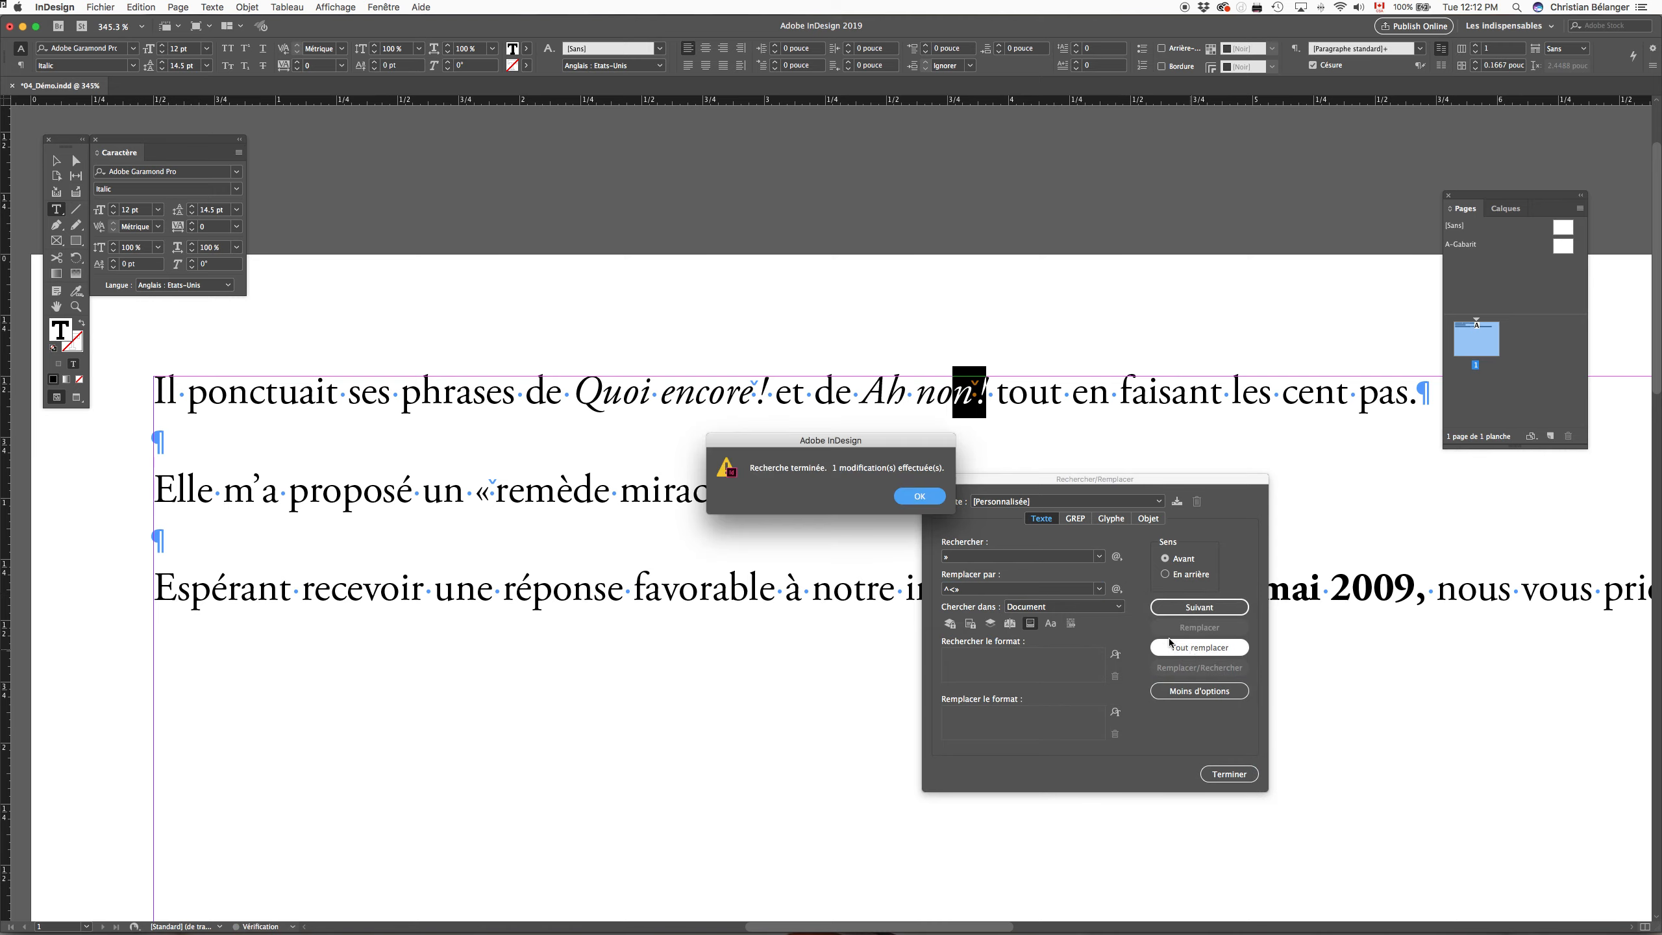
{"action": "key", "text": "Return"}
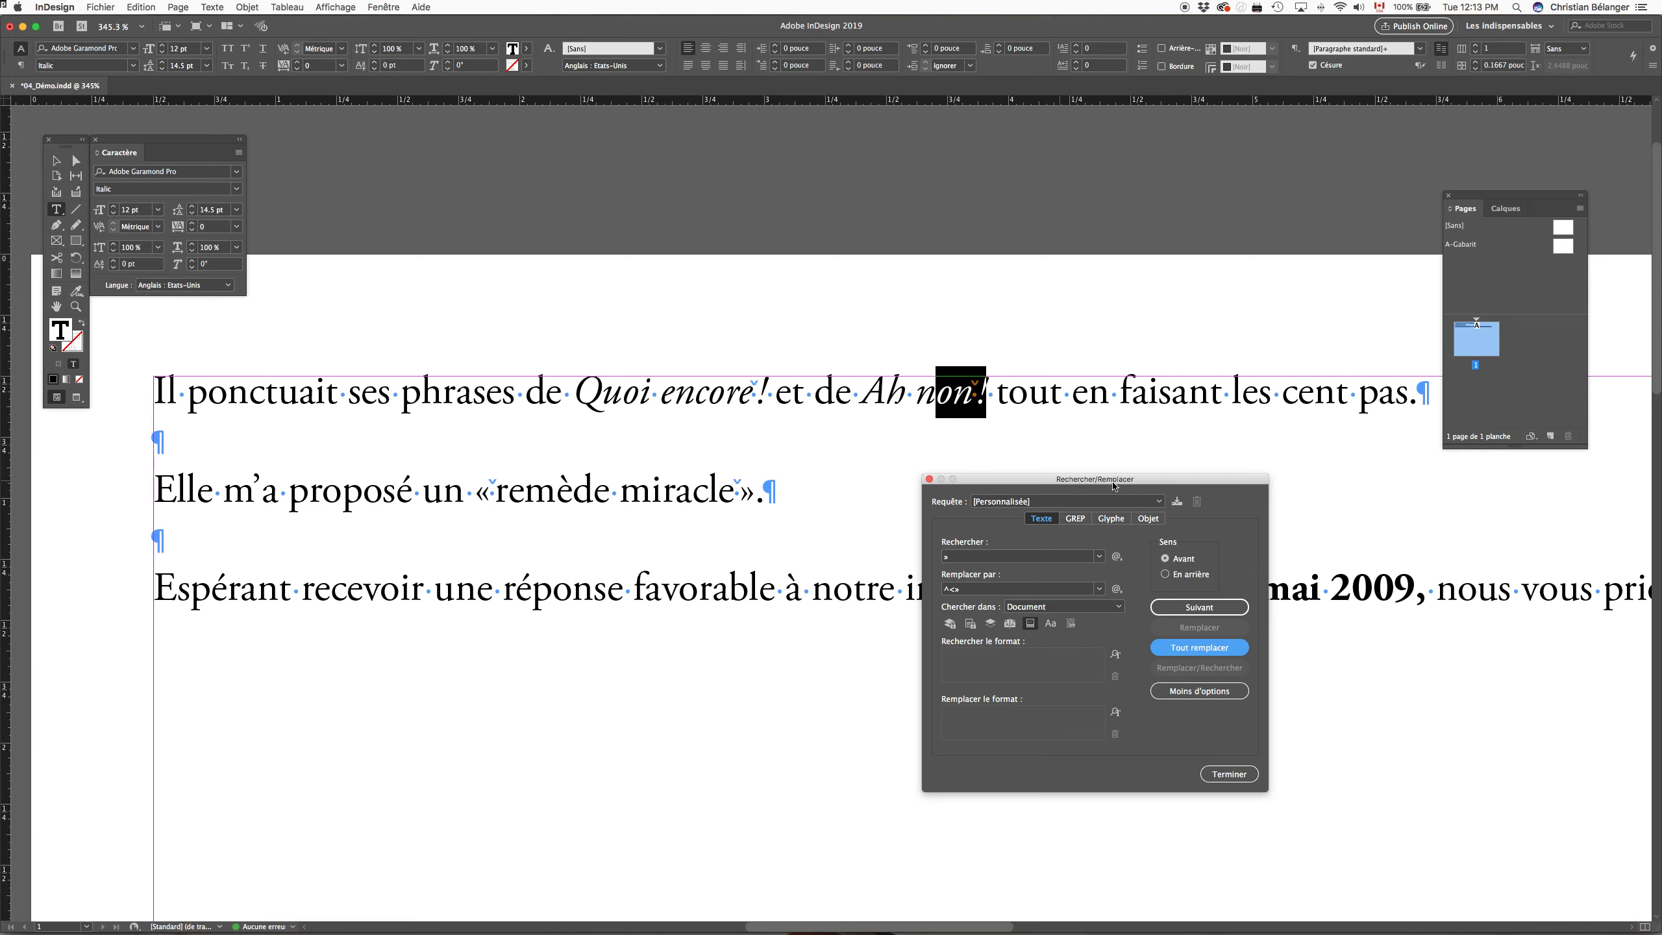
{"action": "left_click", "coordinate": [1229, 775]}
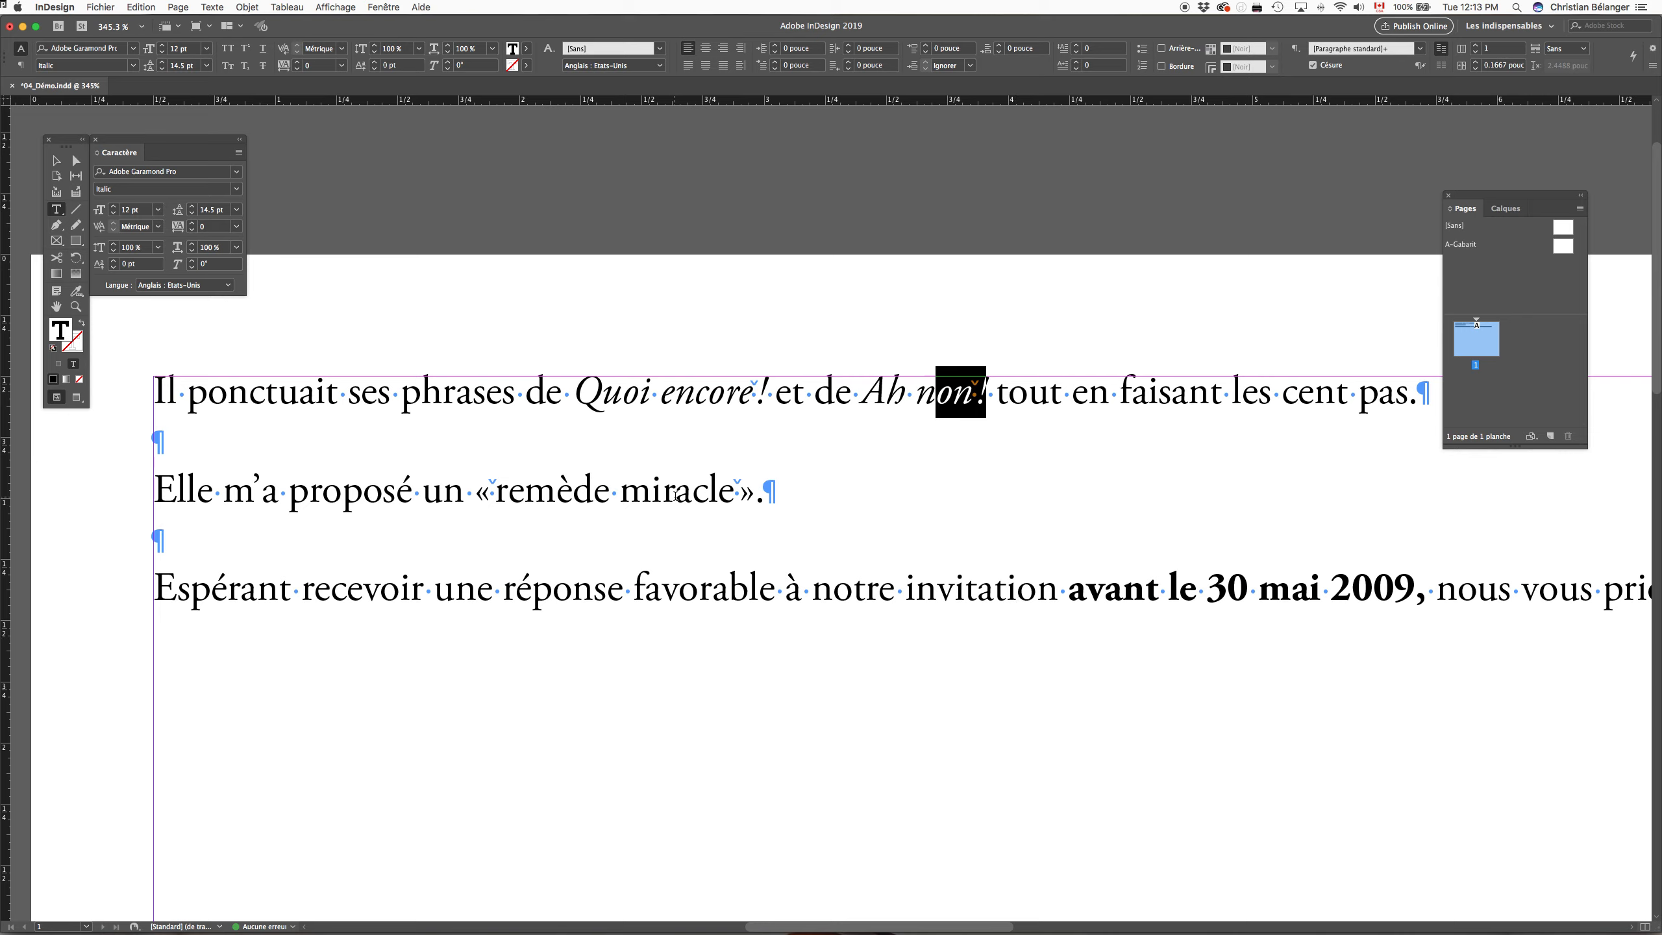
{"action": "left_click", "coordinate": [738, 492]}
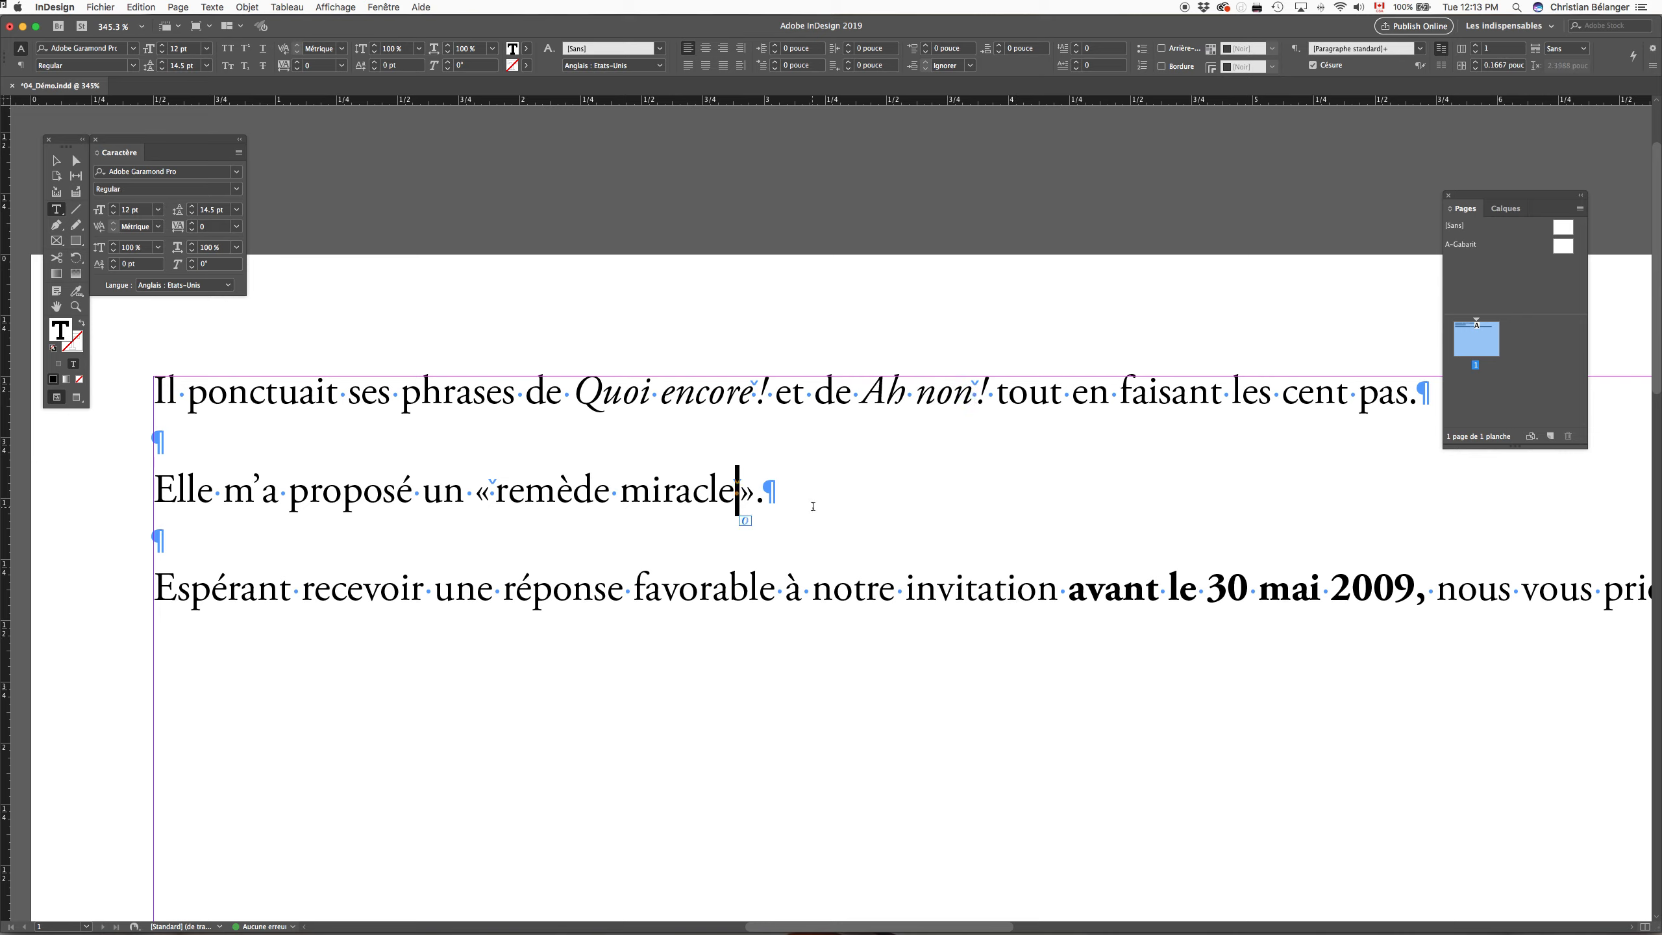
{"action": "key", "text": "super+minus"}
{"action": "key", "text": "super+minus"}
{"action": "key", "text": "super+minus"}
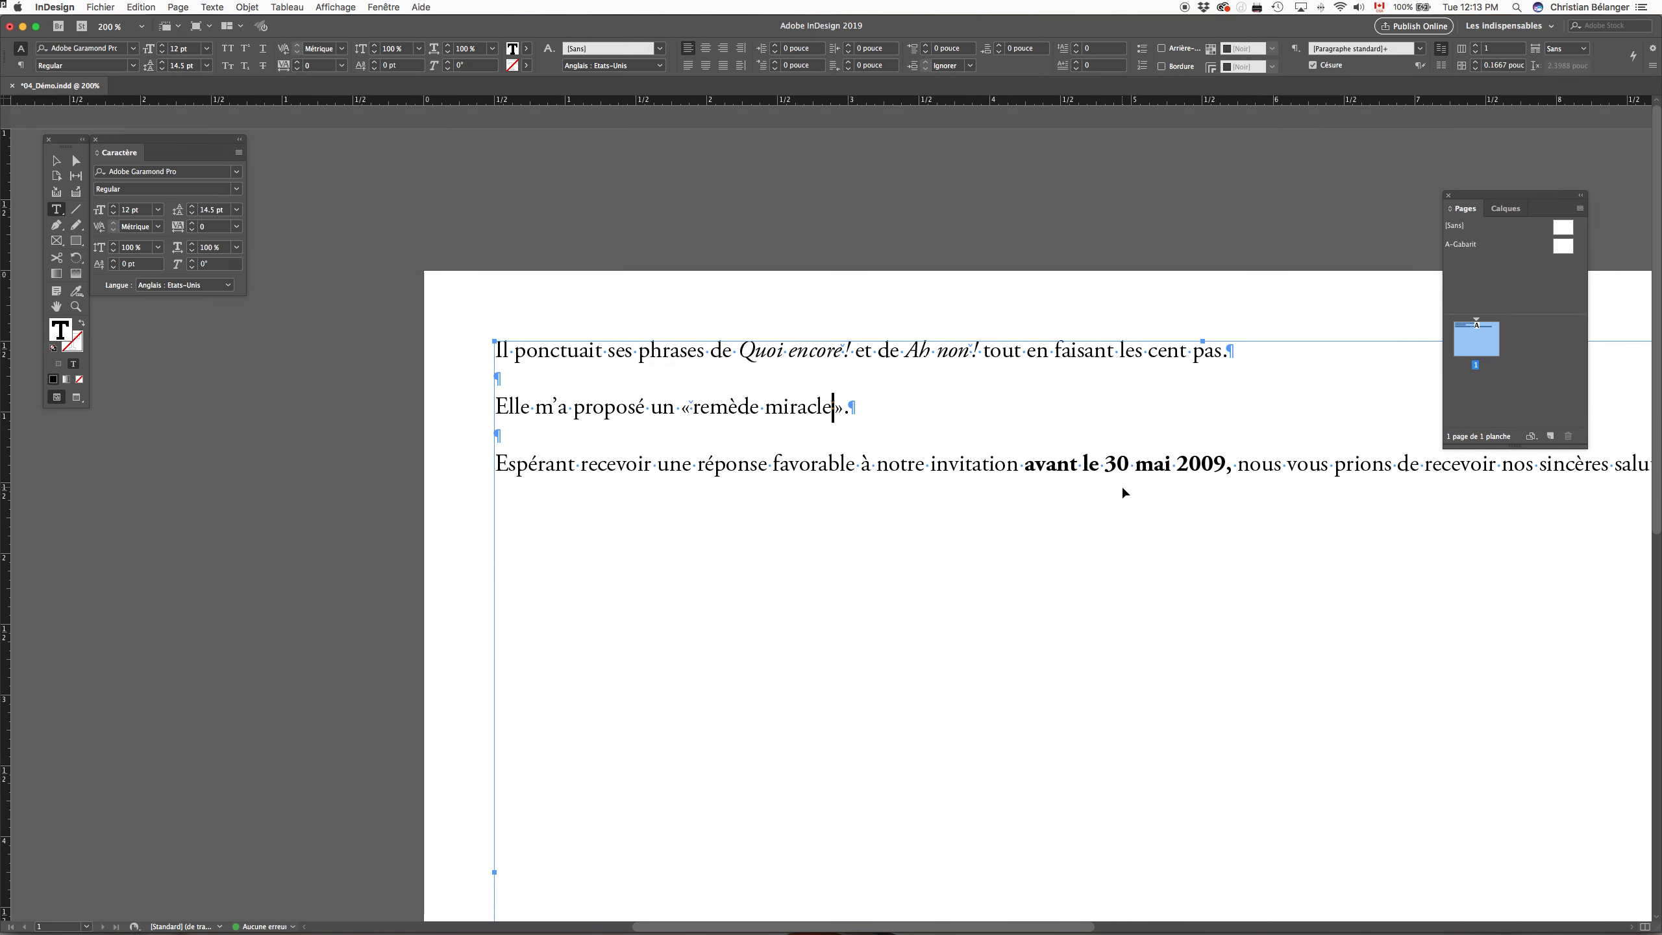
{"action": "left_click", "coordinate": [958, 209]}
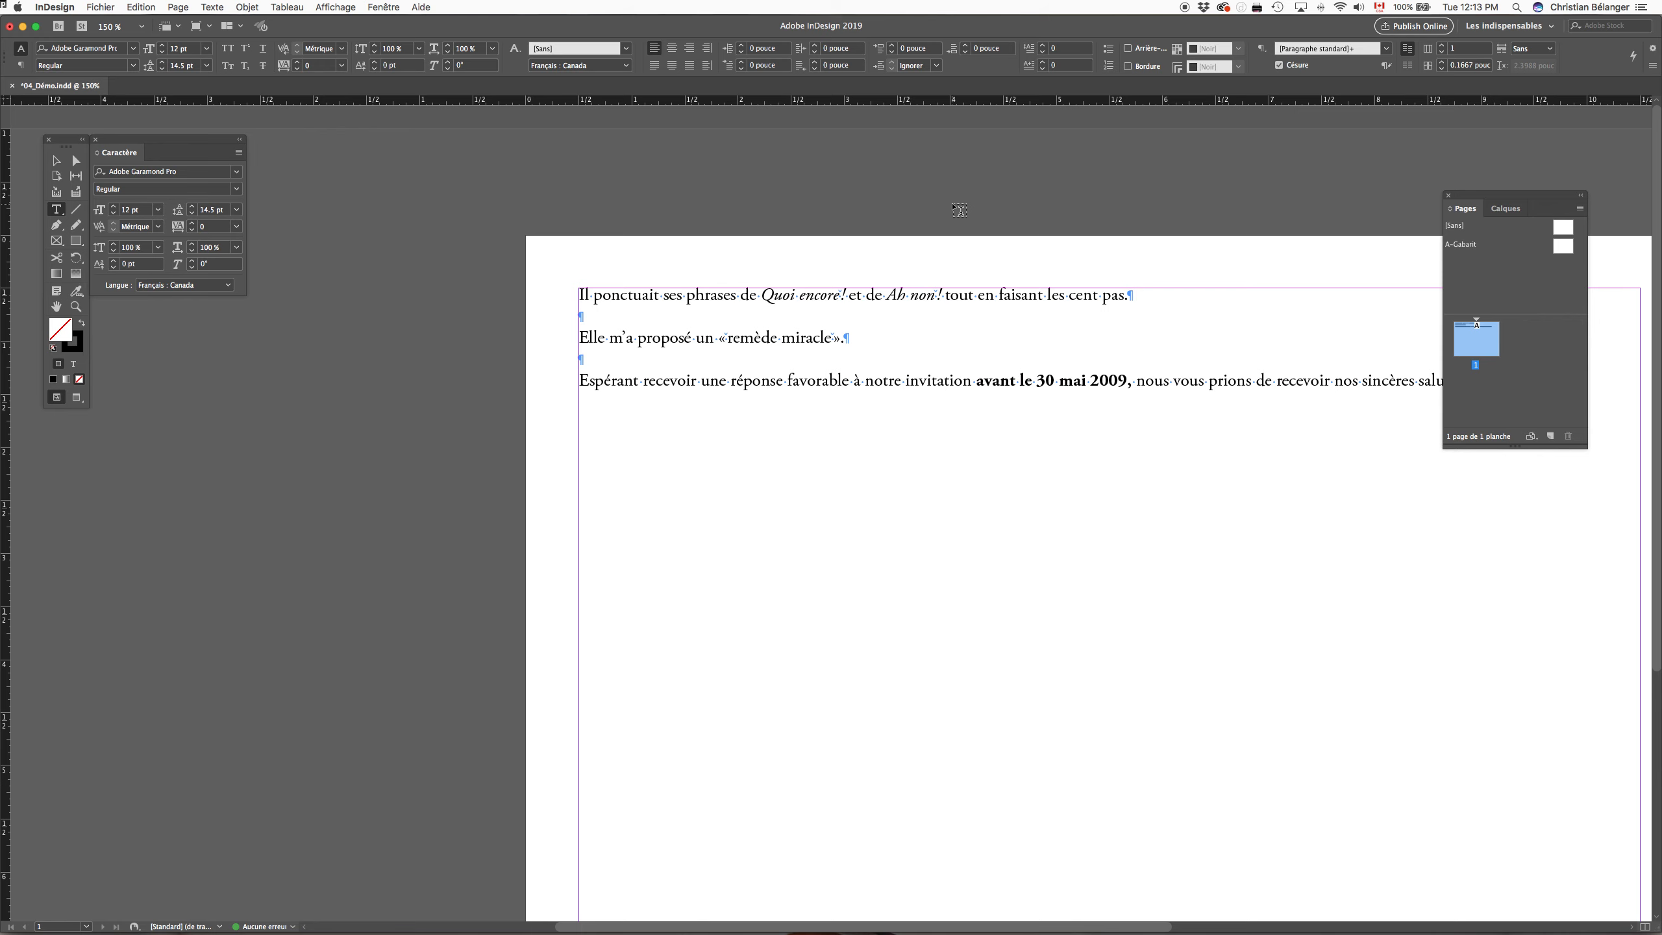
{"action": "key", "text": "super+Tab"}
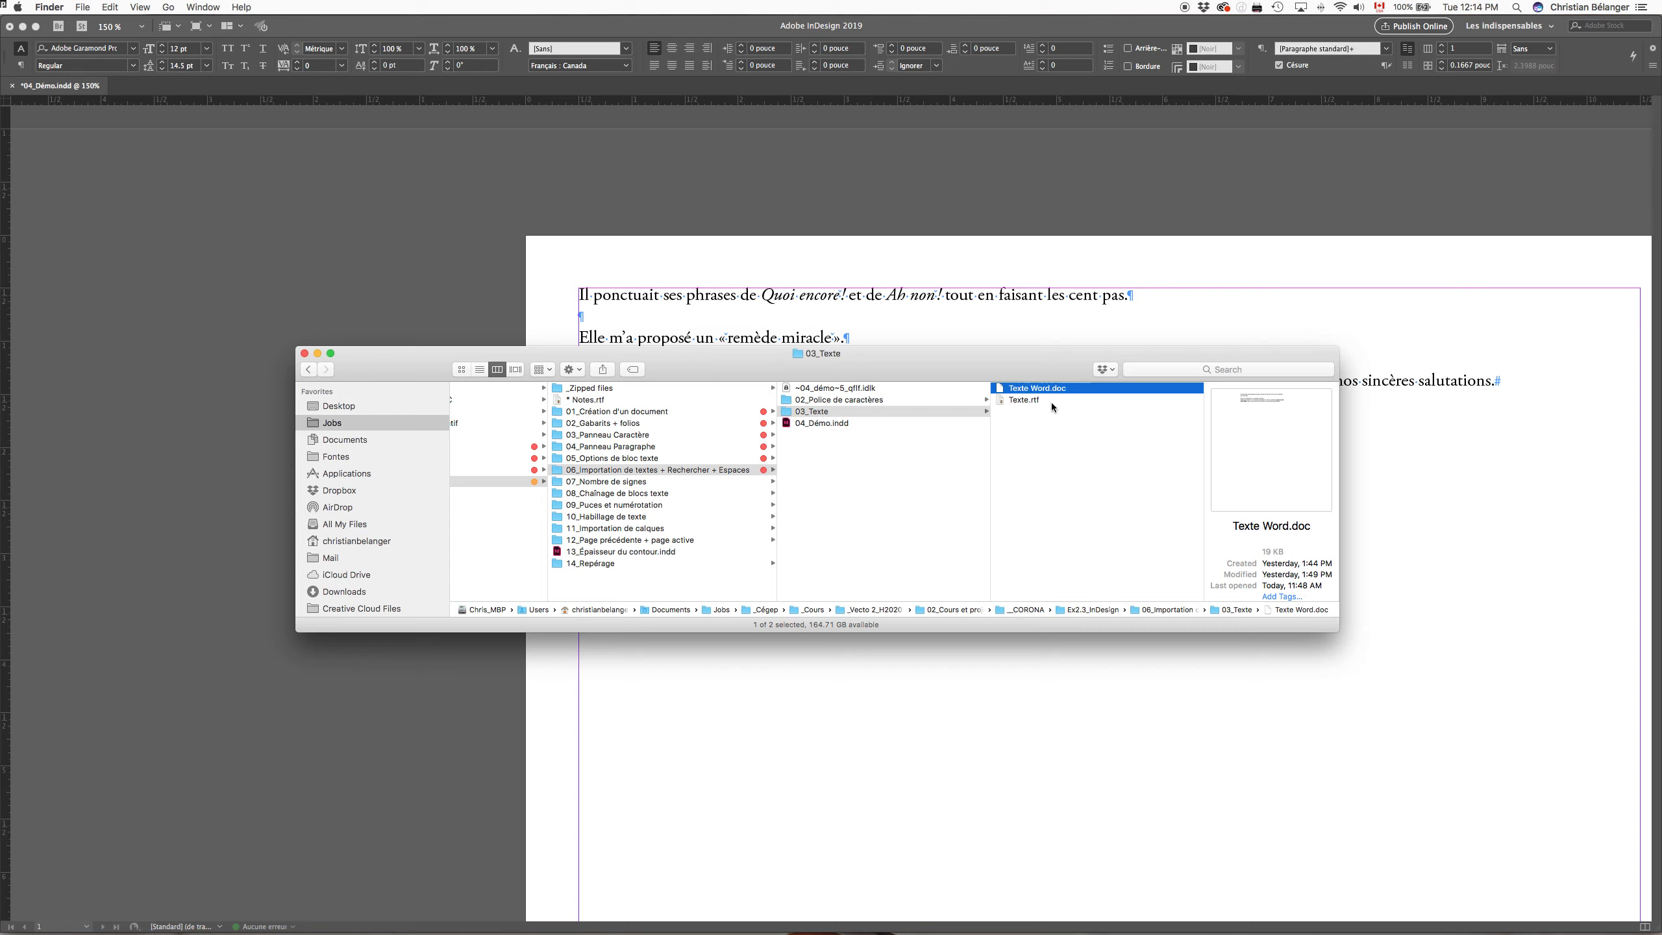
{"action": "left_click", "coordinate": [929, 259]}
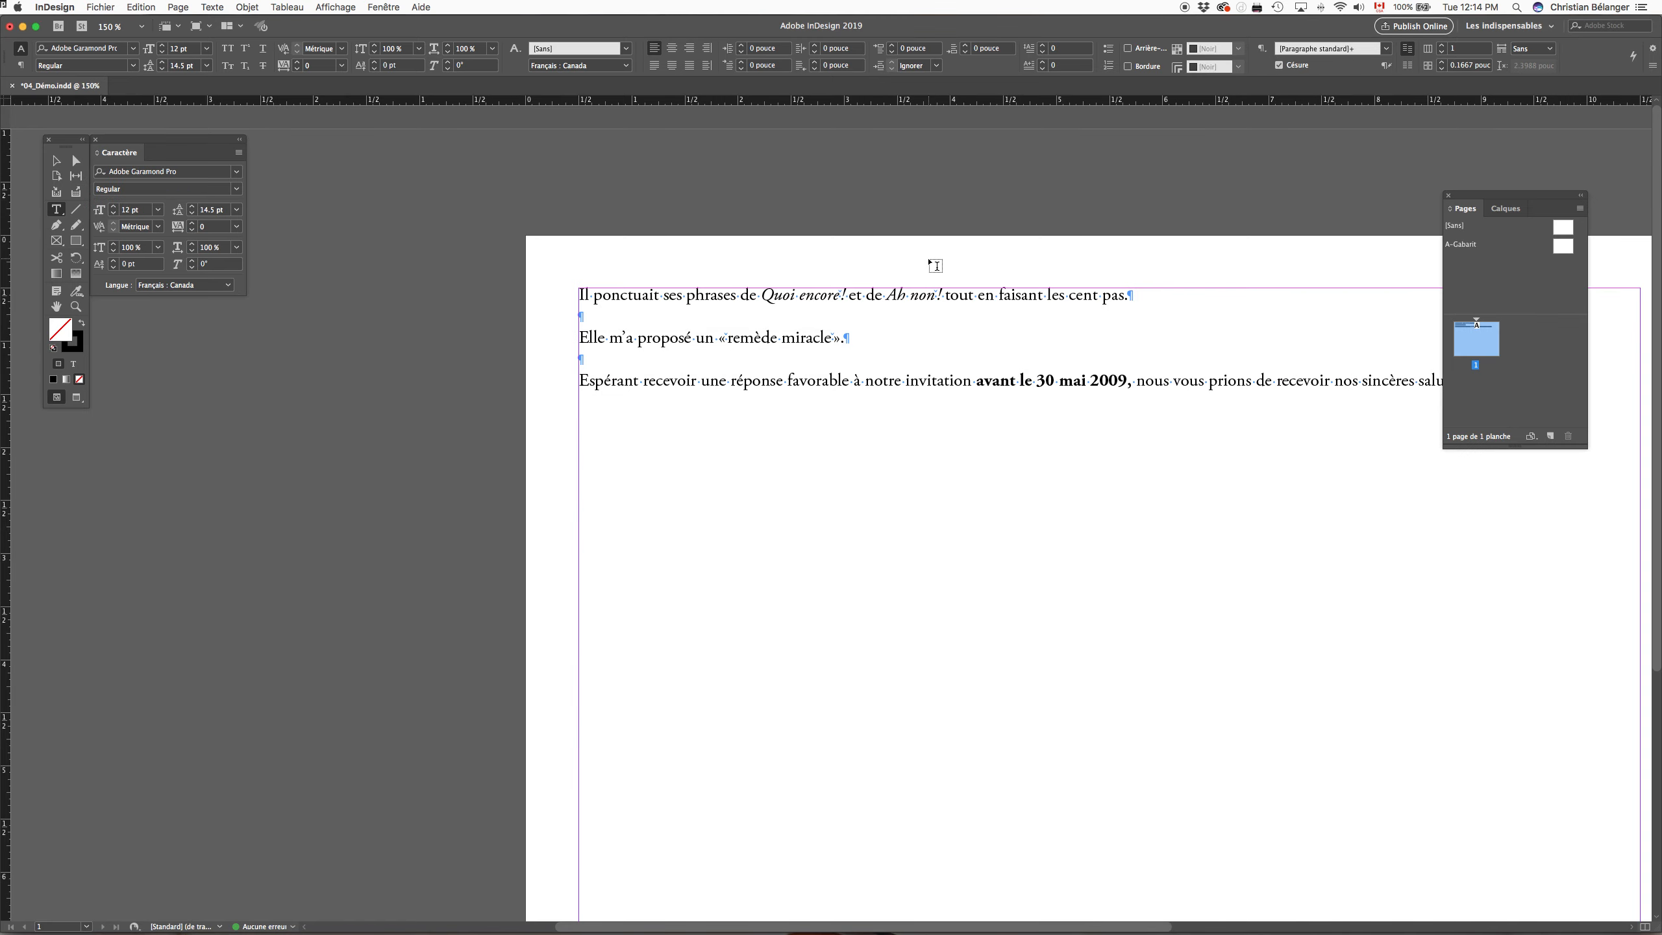